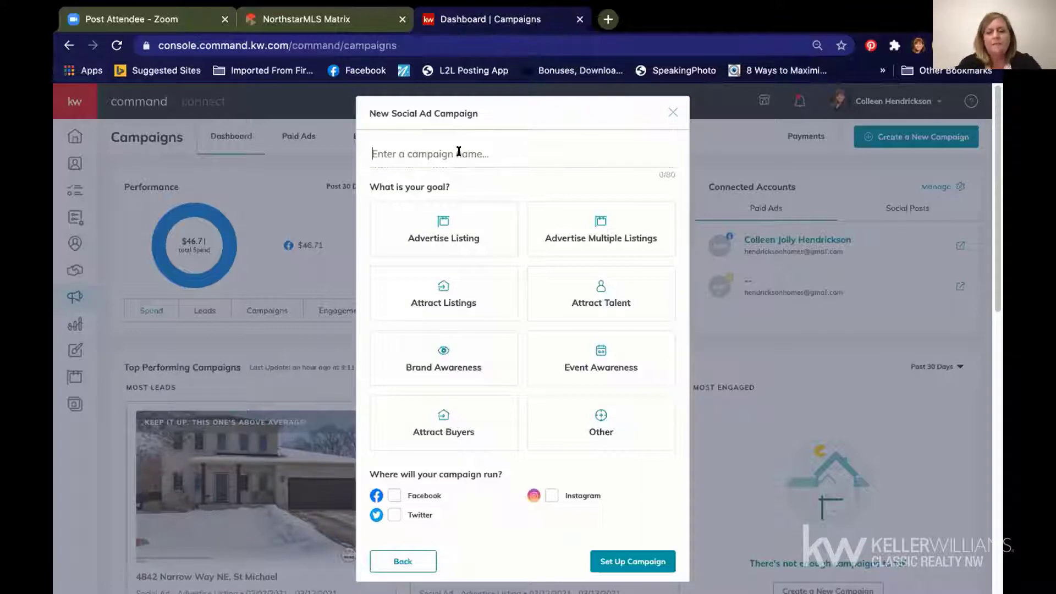
{"action": "left_click", "coordinate": [458, 154]}
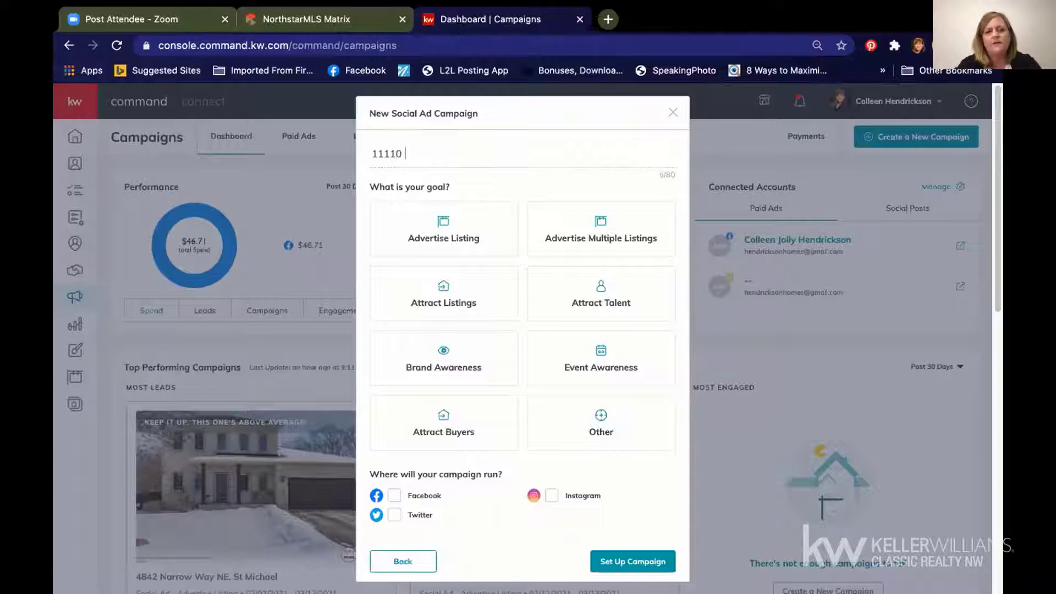
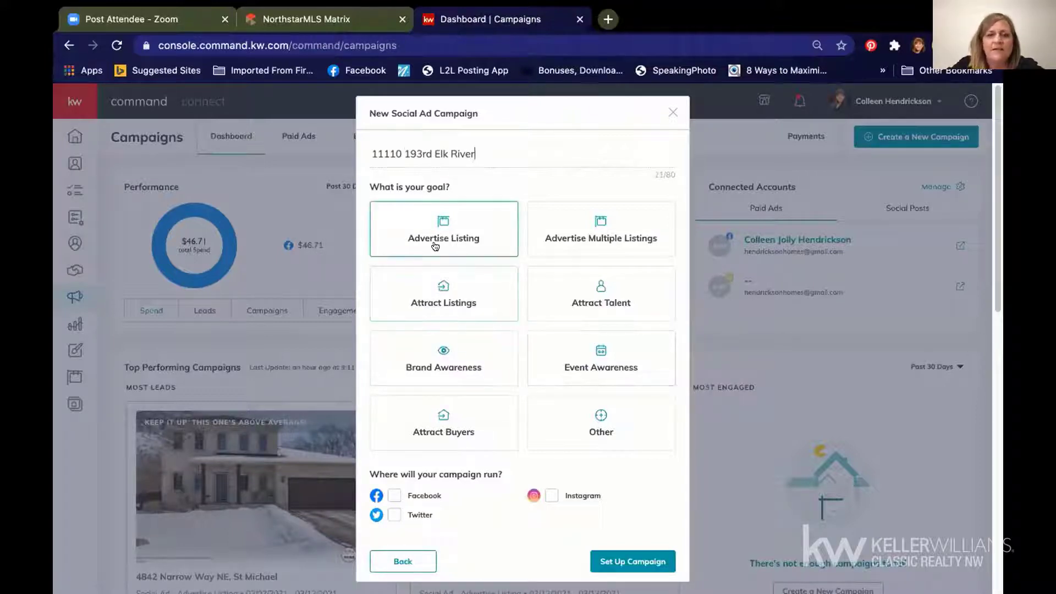
{"action": "left_click", "coordinate": [433, 225]}
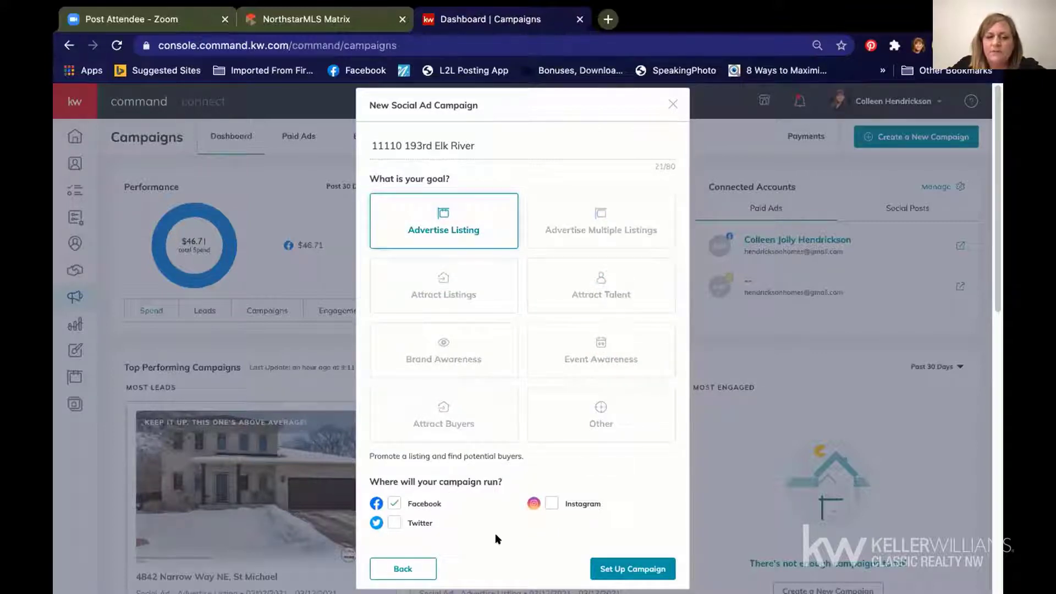
{"action": "left_click", "coordinate": [626, 567]}
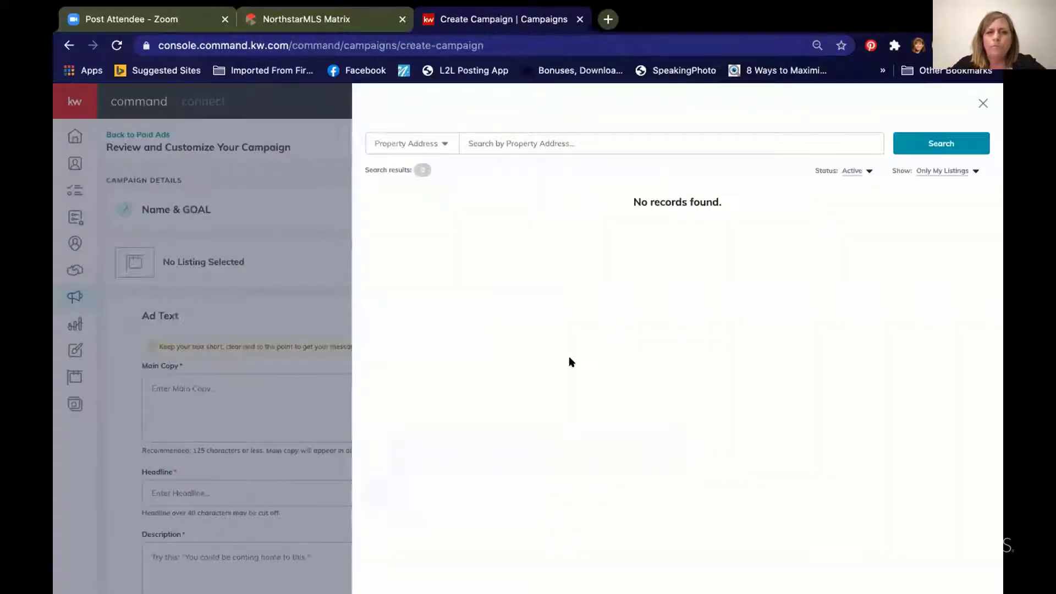
{"action": "left_click", "coordinate": [535, 144]}
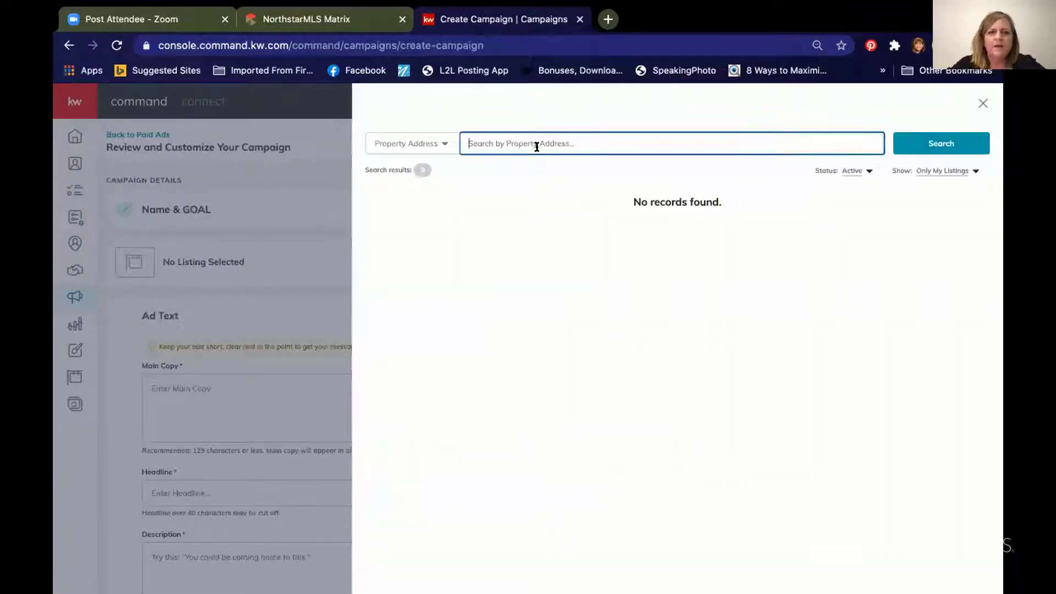
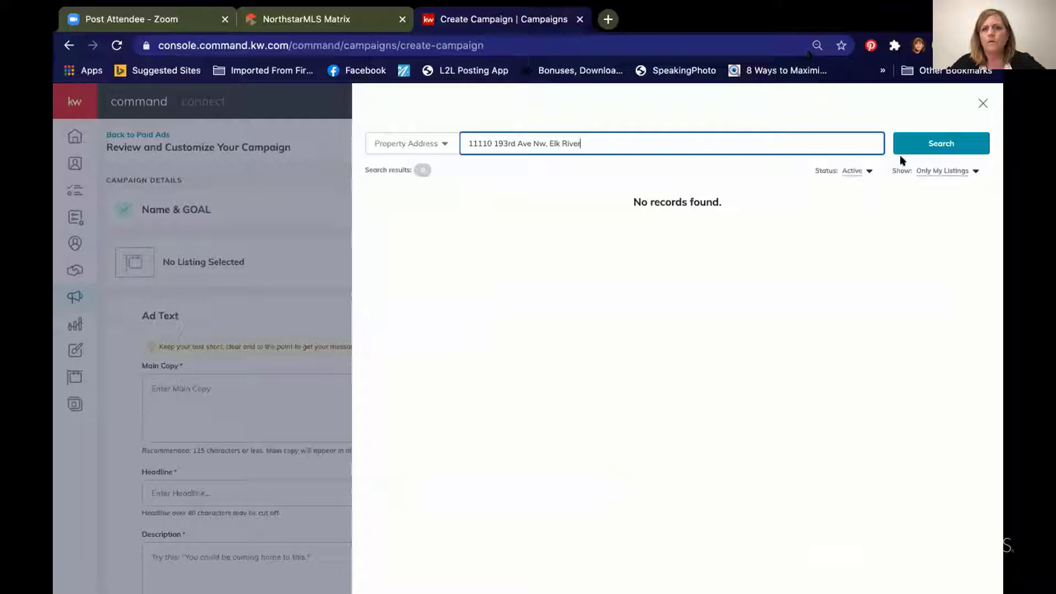
{"action": "left_click", "coordinate": [916, 170]}
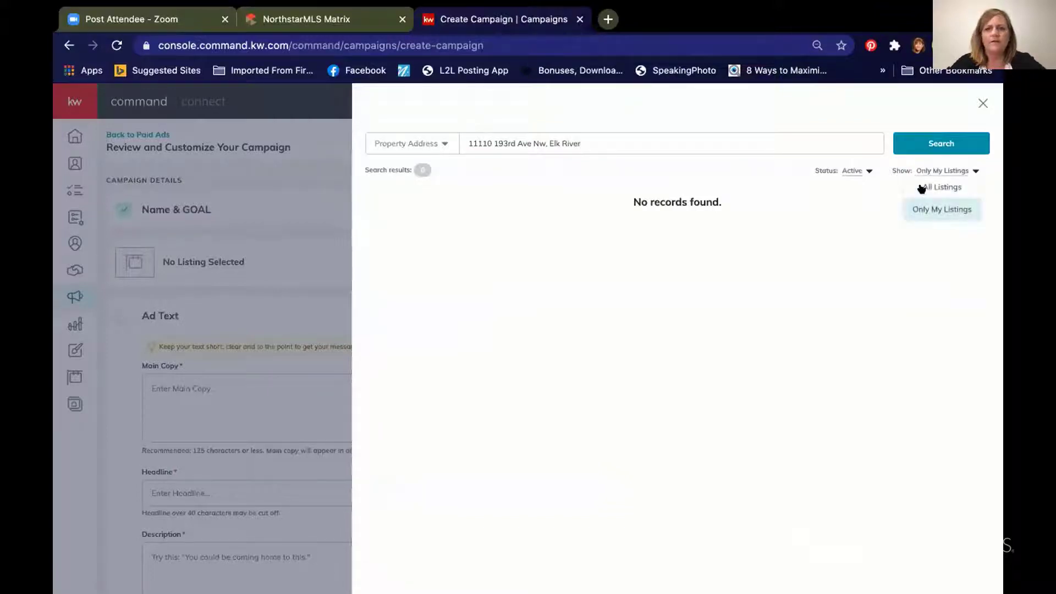
{"action": "left_click", "coordinate": [921, 187]}
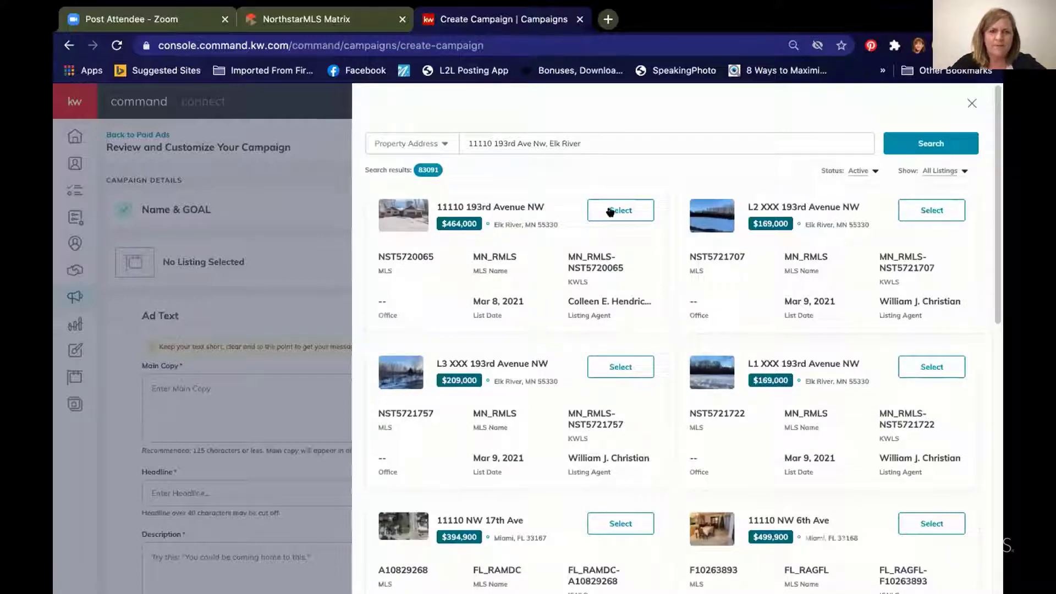
{"action": "left_click", "coordinate": [933, 170]}
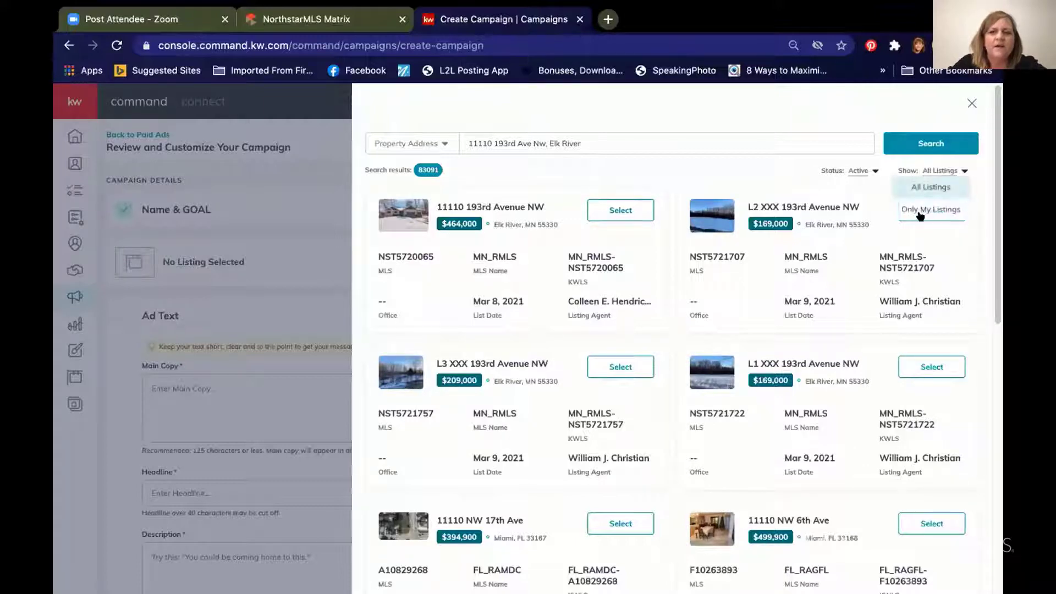
{"action": "left_click", "coordinate": [916, 186]}
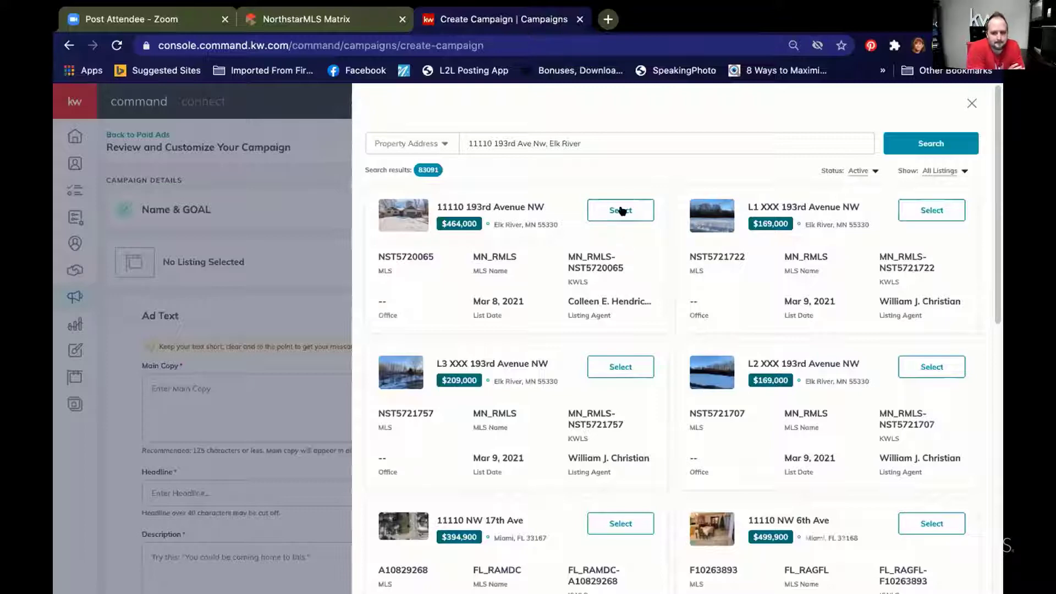
{"action": "left_click", "coordinate": [620, 211]}
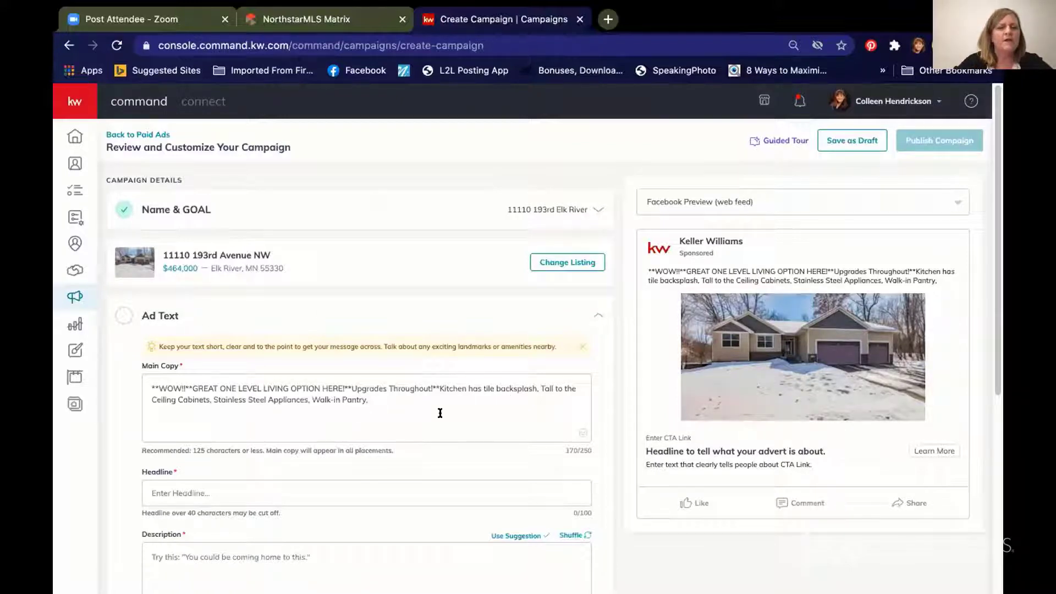
Step: Trim the pre-filled main copy and finish it as '**WOW!!**GREAT ONE LEVEL LIVING OPTION HERE!**'
{"action": "left_click", "coordinate": [400, 402]}
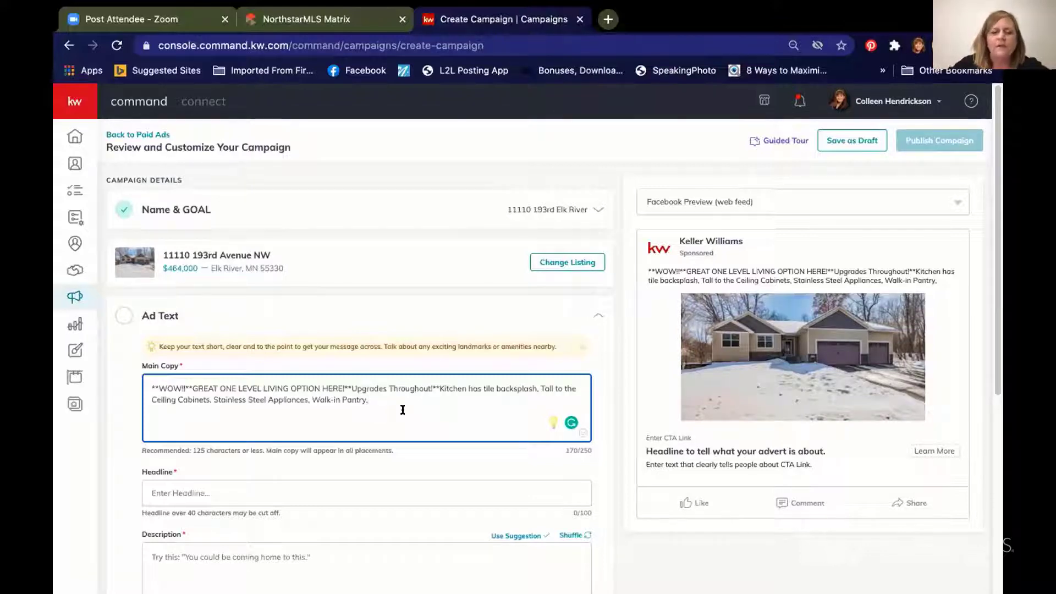
{"action": "key", "text": "BackSpace"}
{"action": "key", "text": "BackSpace"}
{"action": "key", "text": "BackSpace"}
{"action": "key", "text": "BackSpace"}
{"action": "key", "text": "BackSpace"}
{"action": "key", "text": "BackSpace"}
{"action": "key", "text": "BackSpace"}
{"action": "key", "text": "BackSpace"}
{"action": "key", "text": "BackSpace"}
{"action": "key", "text": "BackSpace"}
{"action": "key", "text": "BackSpace"}
{"action": "key", "text": "BackSpace"}
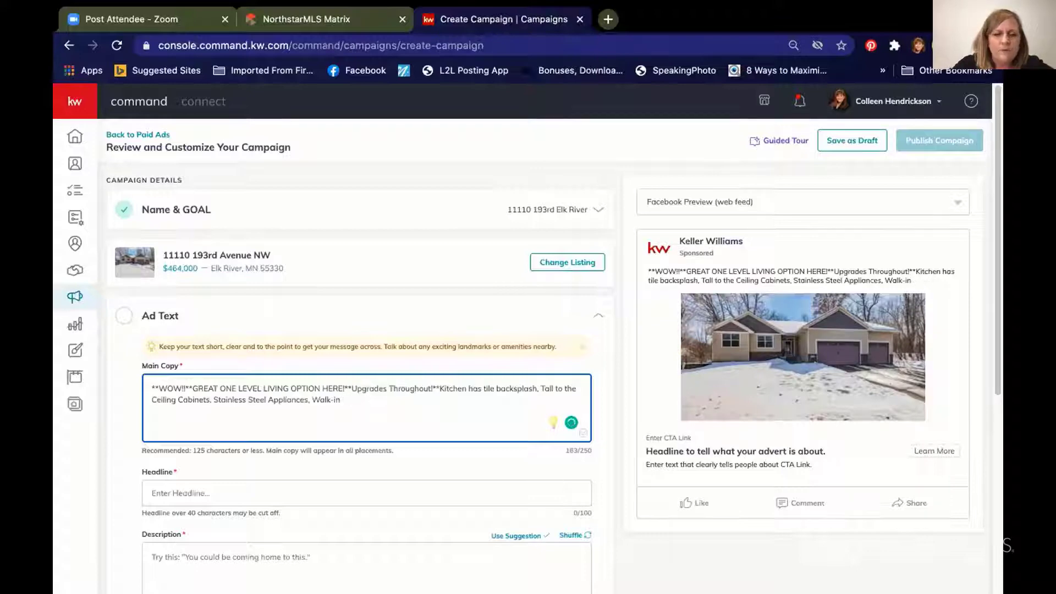
{"action": "key", "text": "BackSpace"}
{"action": "key", "text": "BackSpace"}
{"action": "key", "text": "BackSpace"}
{"action": "key", "text": "BackSpace"}
{"action": "key", "text": "BackSpace"}
{"action": "key", "text": "BackSpace"}
{"action": "key", "text": "BackSpace"}
{"action": "key", "text": "BackSpace"}
{"action": "key", "text": "BackSpace"}
{"action": "key", "text": "BackSpace"}
{"action": "key", "text": "BackSpace"}
{"action": "key", "text": "BackSpace"}
{"action": "key", "text": "BackSpace"}
{"action": "key", "text": "BackSpace"}
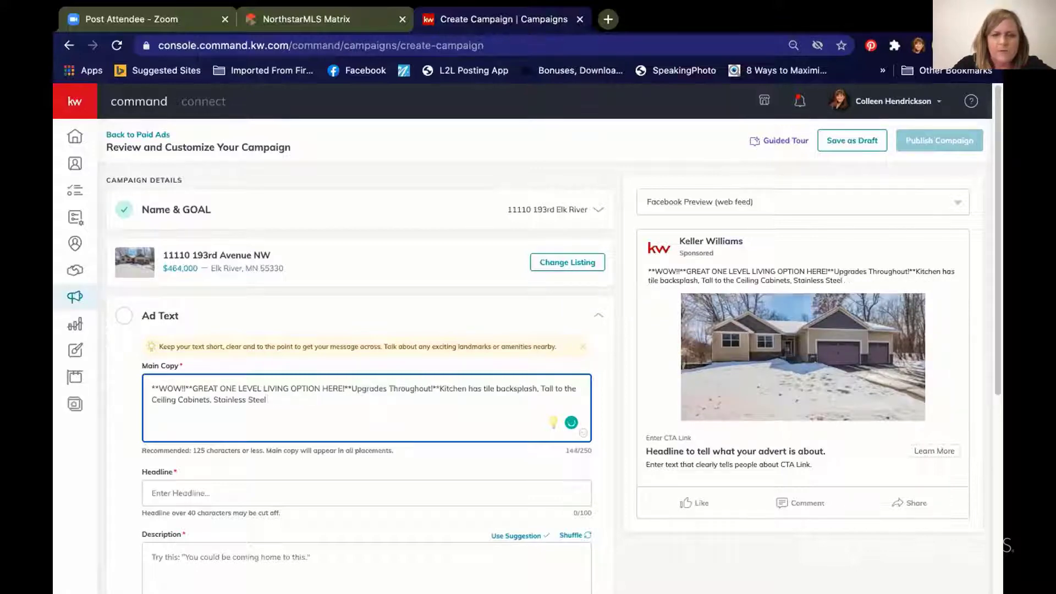
{"action": "key", "text": "BackSpace"}
{"action": "key", "text": "BackSpace"}
{"action": "key", "text": "BackSpace"}
{"action": "key", "text": "BackSpace"}
{"action": "key", "text": "BackSpace"}
{"action": "key", "text": "BackSpace"}
{"action": "key", "text": "BackSpace"}
{"action": "key", "text": "BackSpace"}
{"action": "key", "text": "BackSpace"}
{"action": "key", "text": "BackSpace"}
{"action": "key", "text": "BackSpace"}
{"action": "key", "text": "BackSpace"}
{"action": "key", "text": "BackSpace"}
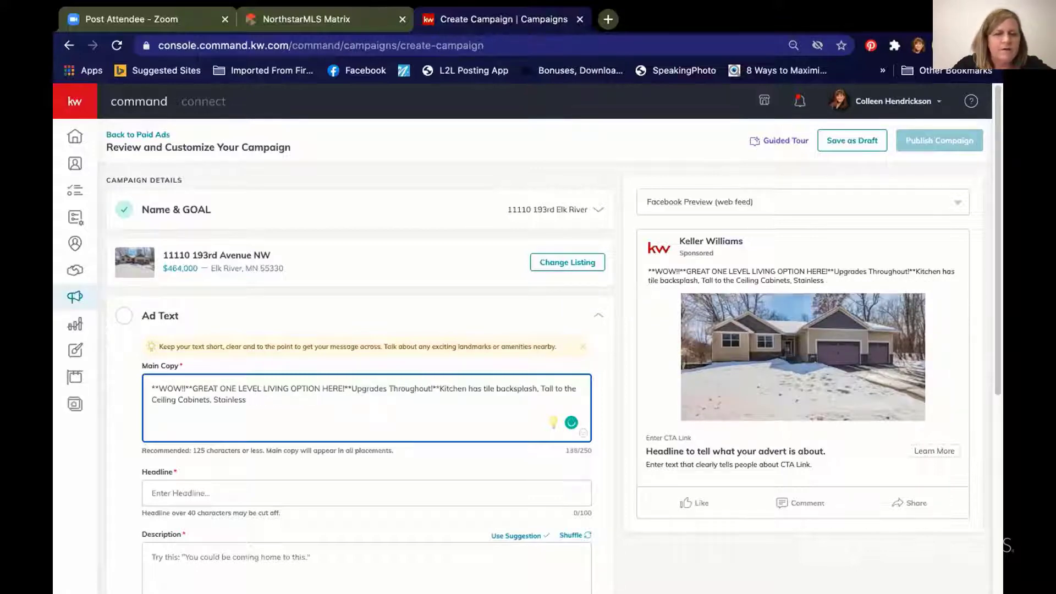
{"action": "key", "text": "BackSpace"}
{"action": "key", "text": "BackSpace"}
{"action": "key", "text": "BackSpace"}
{"action": "key", "text": "BackSpace"}
{"action": "key", "text": "BackSpace"}
{"action": "key", "text": "BackSpace"}
{"action": "key", "text": "BackSpace"}
{"action": "key", "text": "BackSpace"}
{"action": "key", "text": "BackSpace"}
{"action": "key", "text": "BackSpace"}
{"action": "key", "text": "BackSpace"}
{"action": "key", "text": "BackSpace"}
{"action": "key", "text": "BackSpace"}
{"action": "key", "text": "BackSpace"}
{"action": "key", "text": "BackSpace"}
{"action": "key", "text": "BackSpace"}
{"action": "key", "text": "BackSpace"}
{"action": "key", "text": "BackSpace"}
{"action": "key", "text": "BackSpace"}
{"action": "key", "text": "BackSpace"}
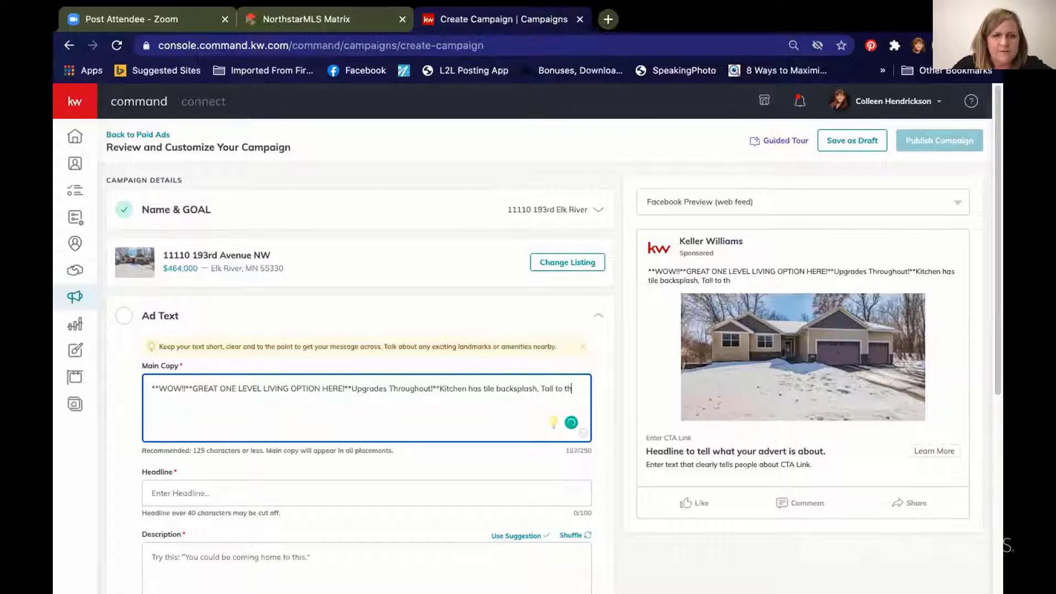
{"action": "key", "text": "BackSpace"}
{"action": "key", "text": "BackSpace"}
{"action": "key", "text": "BackSpace"}
{"action": "key", "text": "BackSpace"}
{"action": "key", "text": "BackSpace"}
{"action": "key", "text": "BackSpace"}
{"action": "key", "text": "BackSpace"}
{"action": "key", "text": "BackSpace"}
{"action": "key", "text": "BackSpace"}
{"action": "key", "text": "BackSpace"}
{"action": "key", "text": "BackSpace"}
{"action": "key", "text": "BackSpace"}
{"action": "key", "text": "BackSpace"}
{"action": "key", "text": "BackSpace"}
{"action": "key", "text": "BackSpace"}
{"action": "key", "text": "BackSpace"}
{"action": "key", "text": "BackSpace"}
{"action": "key", "text": "BackSpace"}
{"action": "key", "text": "BackSpace"}
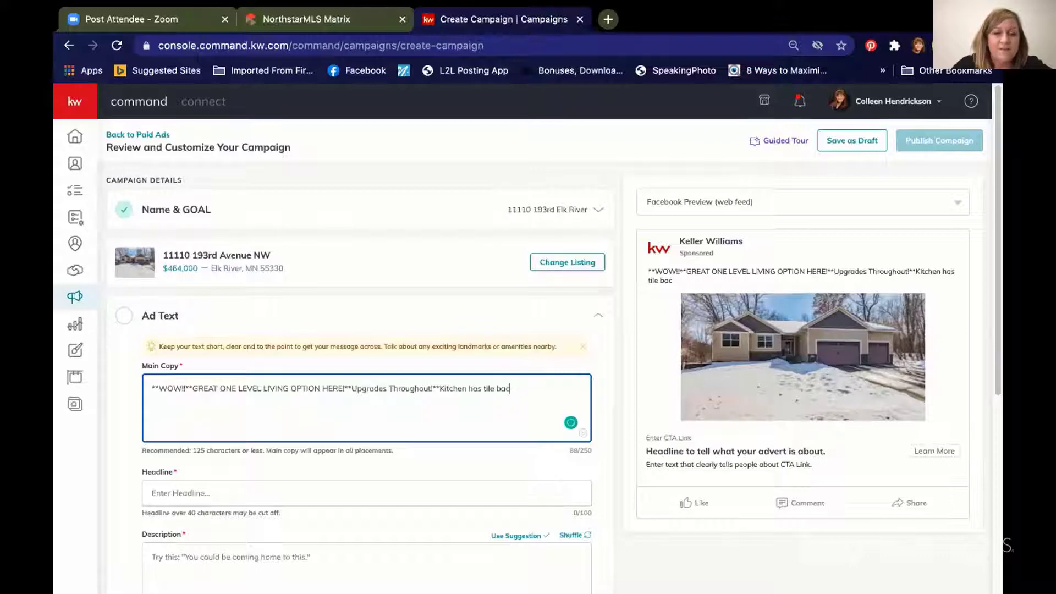
{"action": "key", "text": "BackSpace"}
{"action": "key", "text": "BackSpace"}
{"action": "key", "text": "BackSpace"}
{"action": "key", "text": "BackSpace"}
{"action": "key", "text": "BackSpace"}
{"action": "key", "text": "BackSpace"}
{"action": "key", "text": "BackSpace"}
{"action": "key", "text": "BackSpace"}
{"action": "key", "text": "BackSpace"}
{"action": "key", "text": "BackSpace"}
{"action": "key", "text": "BackSpace"}
{"action": "key", "text": "BackSpace"}
{"action": "key", "text": "BackSpace"}
{"action": "key", "text": "BackSpace"}
{"action": "key", "text": "BackSpace"}
{"action": "key", "text": "BackSpace"}
{"action": "key", "text": "BackSpace"}
{"action": "key", "text": "BackSpace"}
{"action": "key", "text": "BackSpace"}
{"action": "key", "text": "BackSpace"}
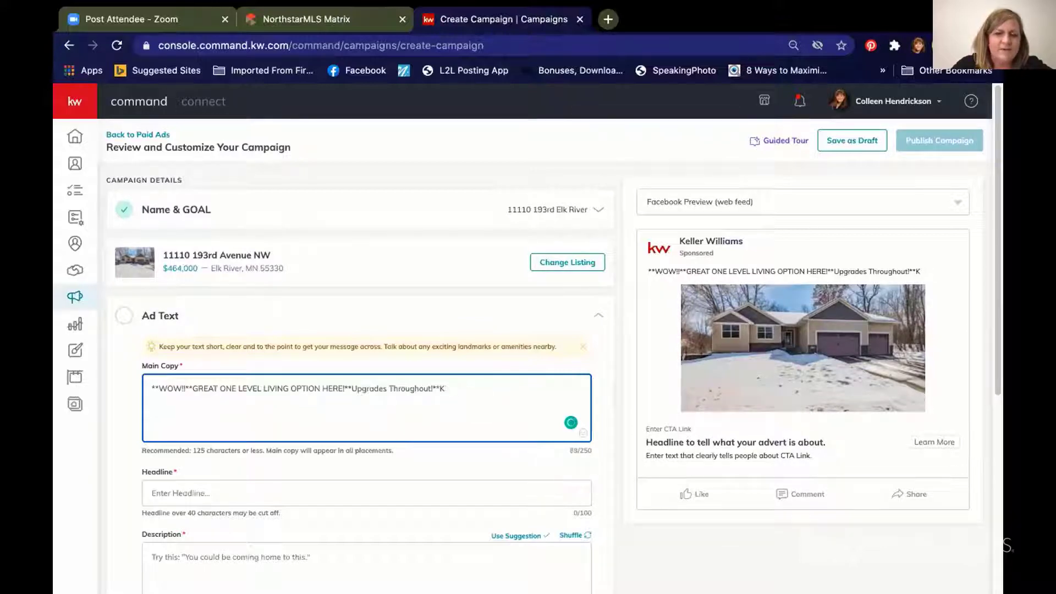
{"action": "key", "text": "BackSpace"}
{"action": "key", "text": "BackSpace"}
{"action": "key", "text": "BackSpace"}
{"action": "key", "text": "BackSpace"}
{"action": "key", "text": "BackSpace"}
{"action": "key", "text": "BackSpace"}
{"action": "key", "text": "BackSpace"}
{"action": "key", "text": "BackSpace"}
{"action": "key", "text": "BackSpace"}
{"action": "key", "text": "BackSpace"}
{"action": "key", "text": "BackSpace"}
{"action": "key", "text": "BackSpace"}
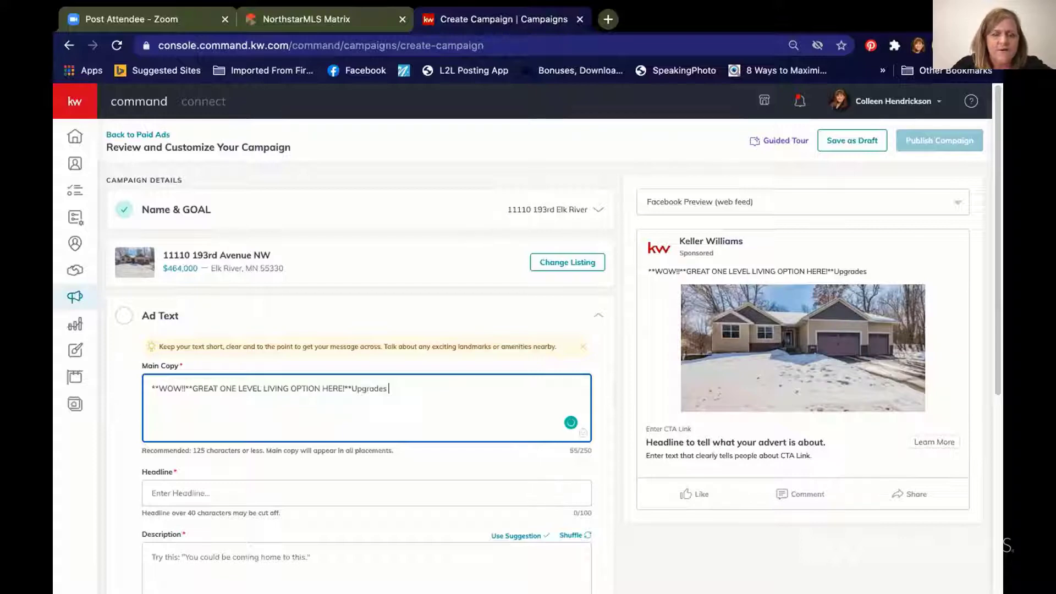
{"action": "key", "text": "BackSpace"}
{"action": "key", "text": "BackSpace"}
{"action": "key", "text": "BackSpace"}
{"action": "key", "text": "BackSpace"}
{"action": "key", "text": "BackSpace"}
{"action": "key", "text": "BackSpace"}
{"action": "key", "text": "BackSpace"}
{"action": "key", "text": "BackSpace"}
{"action": "key", "text": "BackSpace"}
{"action": "key", "text": "BackSpace"}
{"action": "key", "text": "BackSpace"}
{"action": "key", "text": "BackSpace"}
{"action": "key", "text": "BackSpace"}
{"action": "key", "text": "BackSpace"}
{"action": "key", "text": "BackSpace"}
{"action": "key", "text": "BackSpace"}
{"action": "key", "text": "BackSpace"}
{"action": "key", "text": "BackSpace"}
{"action": "key", "text": "BackSpace"}
{"action": "key", "text": "BackSpace"}
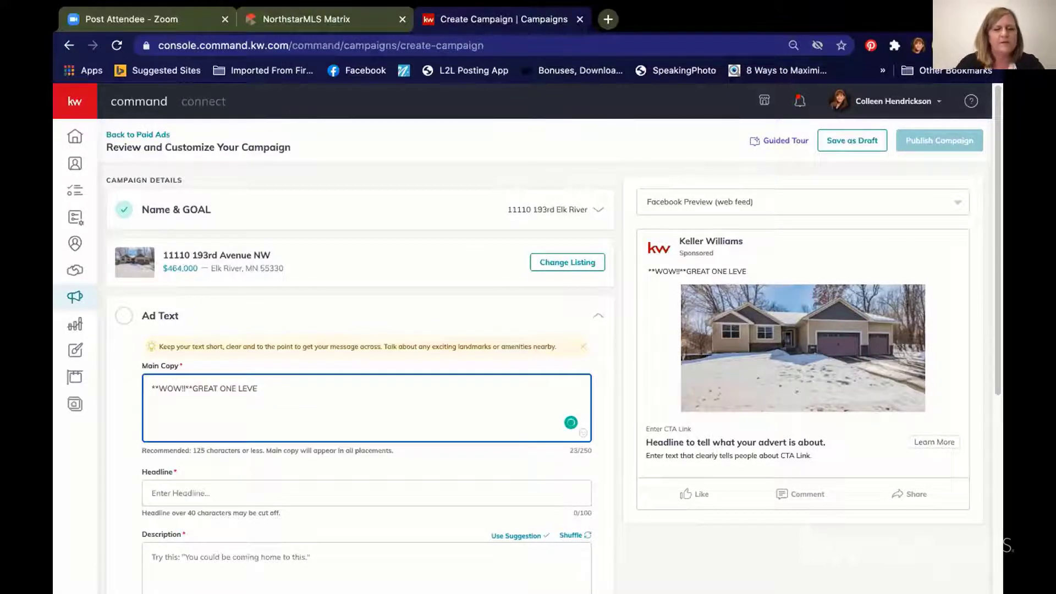
{"action": "key", "text": "BackSpace"}
{"action": "key", "text": "BackSpace"}
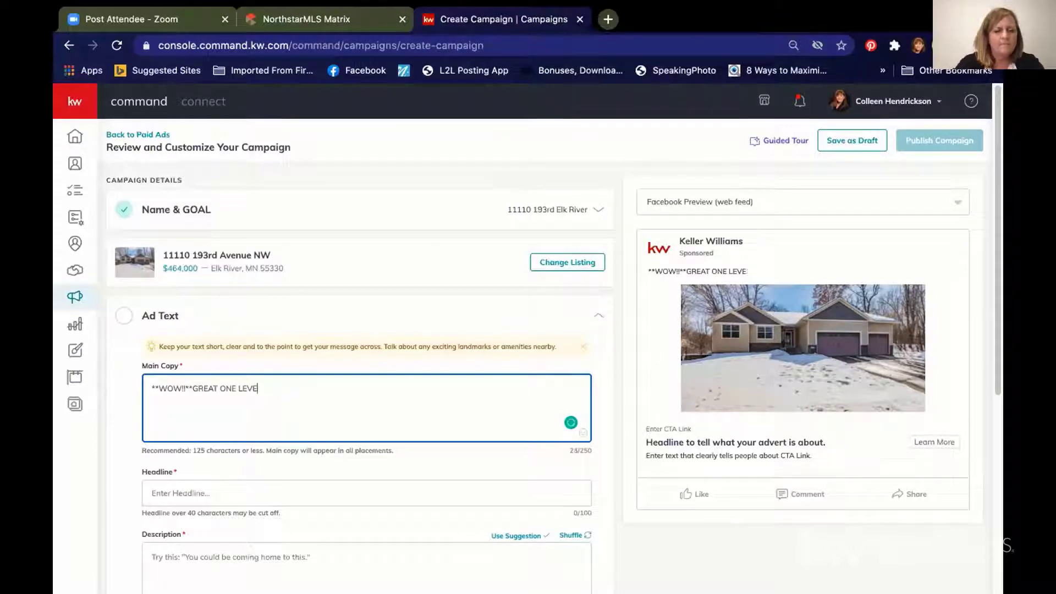
{"action": "type", "text": "L "}
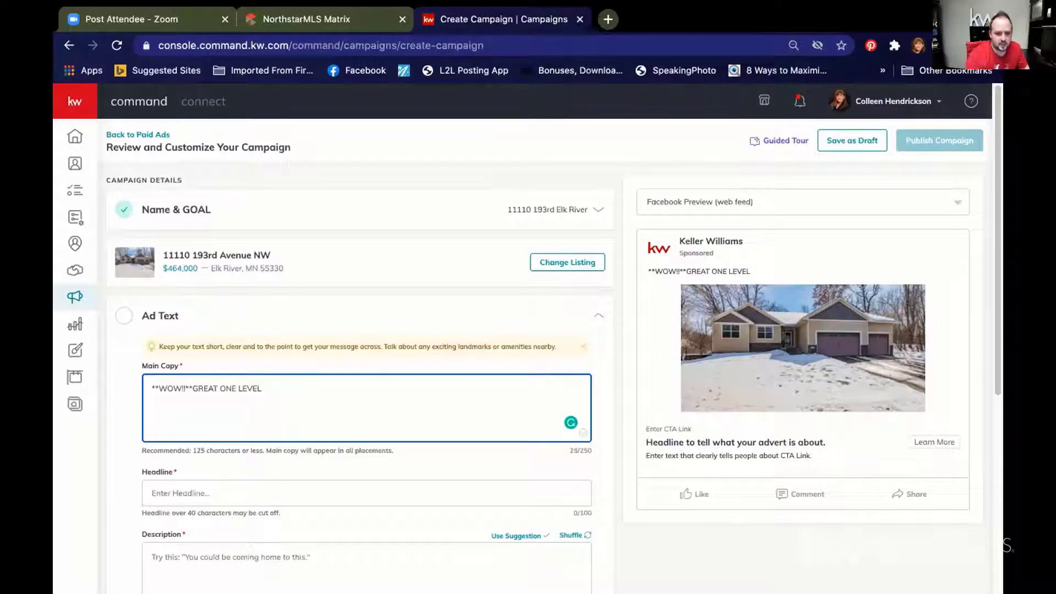
{"action": "type", "text": "LIVING O"}
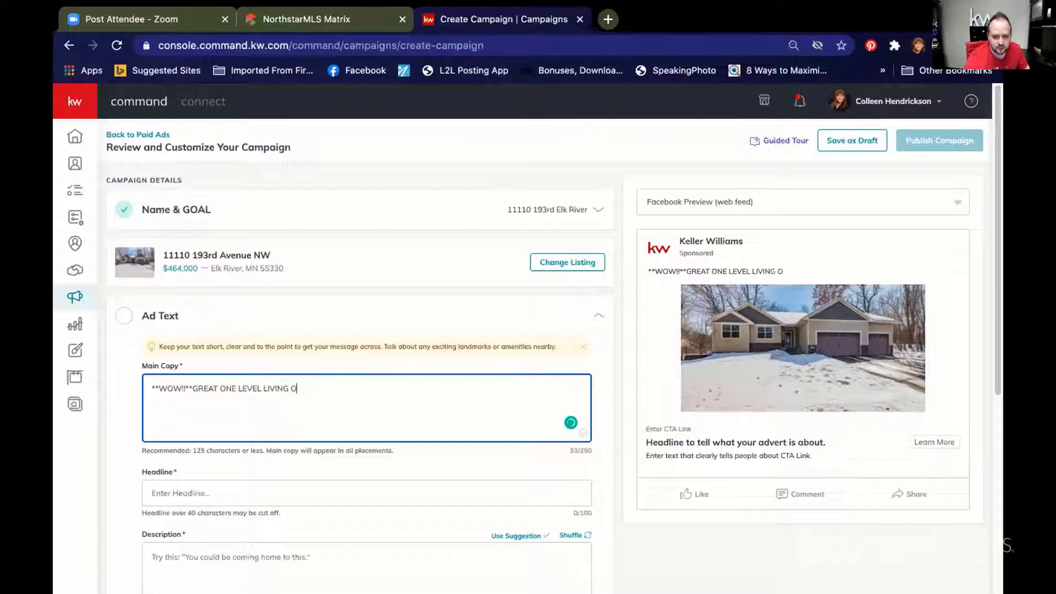
{"action": "type", "text": "PTION"}
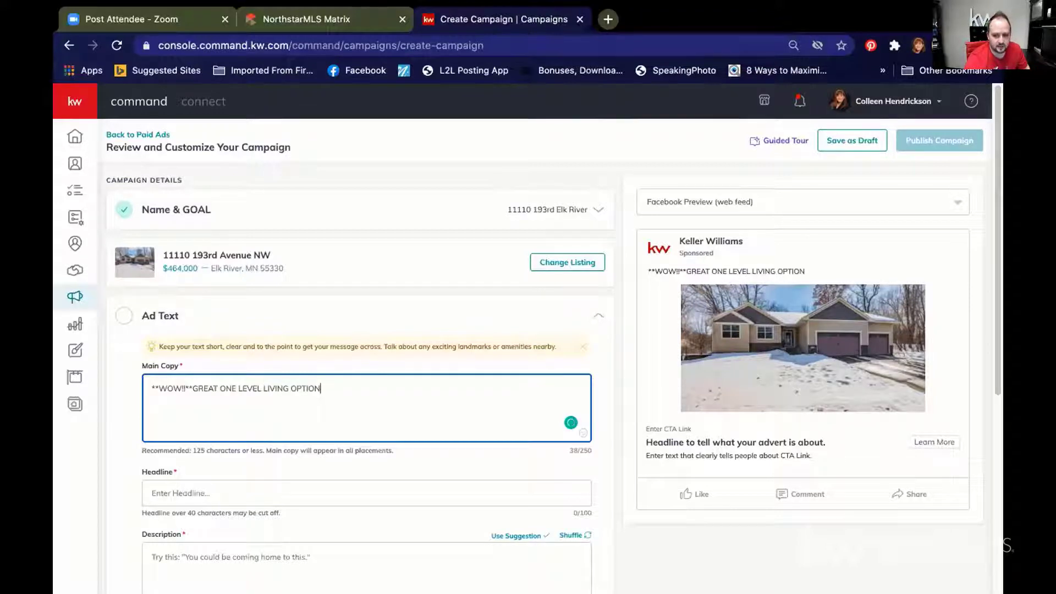
{"action": "type", "text": " HERE!"}
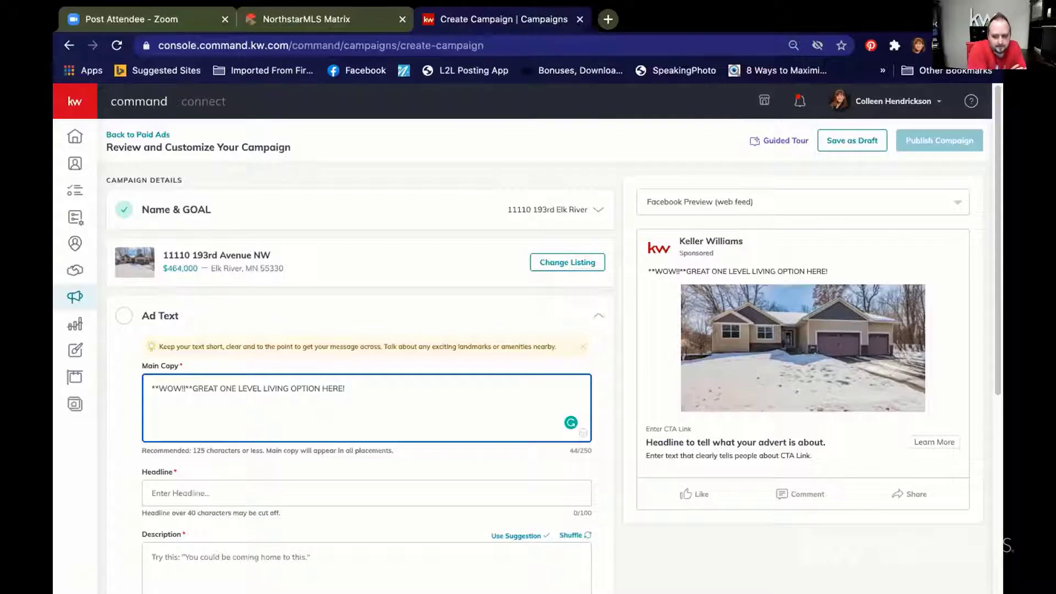
{"action": "type", "text": "**"}
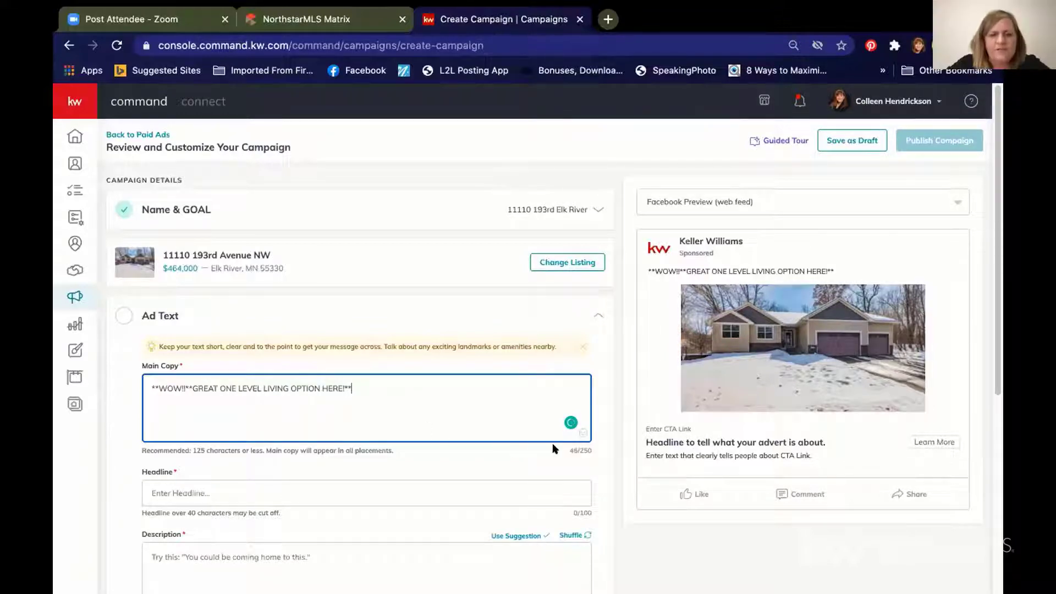
Step: Add a house emoji and '**Upgrades Throughout!**' to the main copy
{"action": "left_click", "coordinate": [583, 435]}
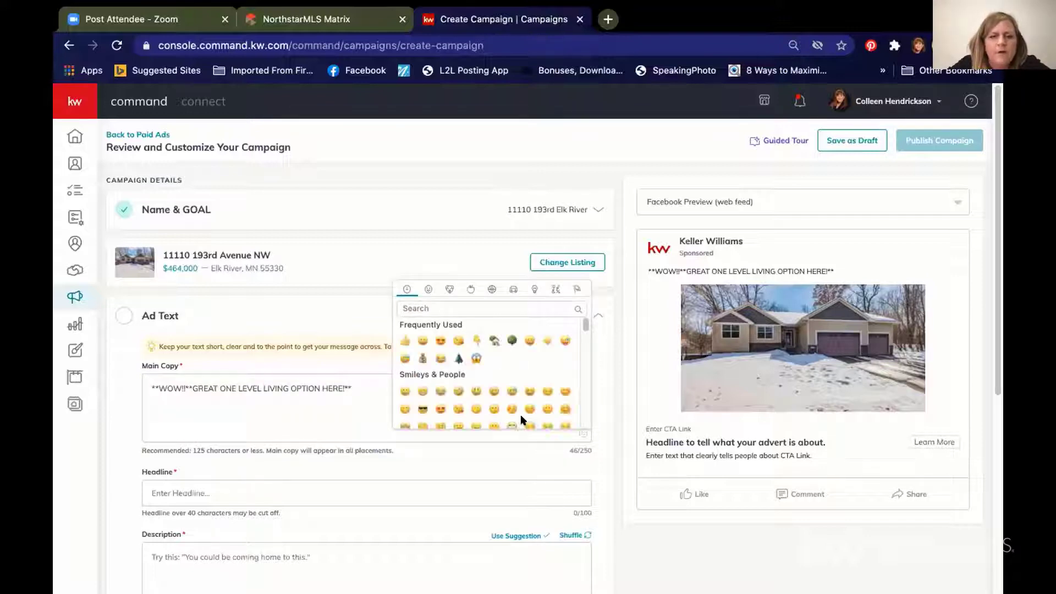
{"action": "left_click", "coordinate": [494, 341]}
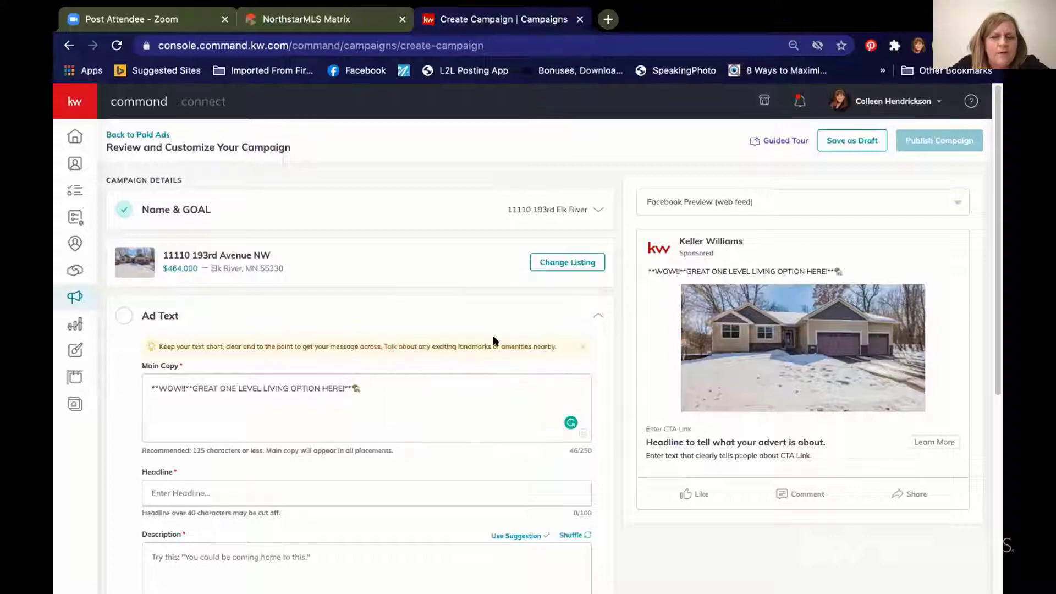
{"action": "left_click", "coordinate": [381, 385]}
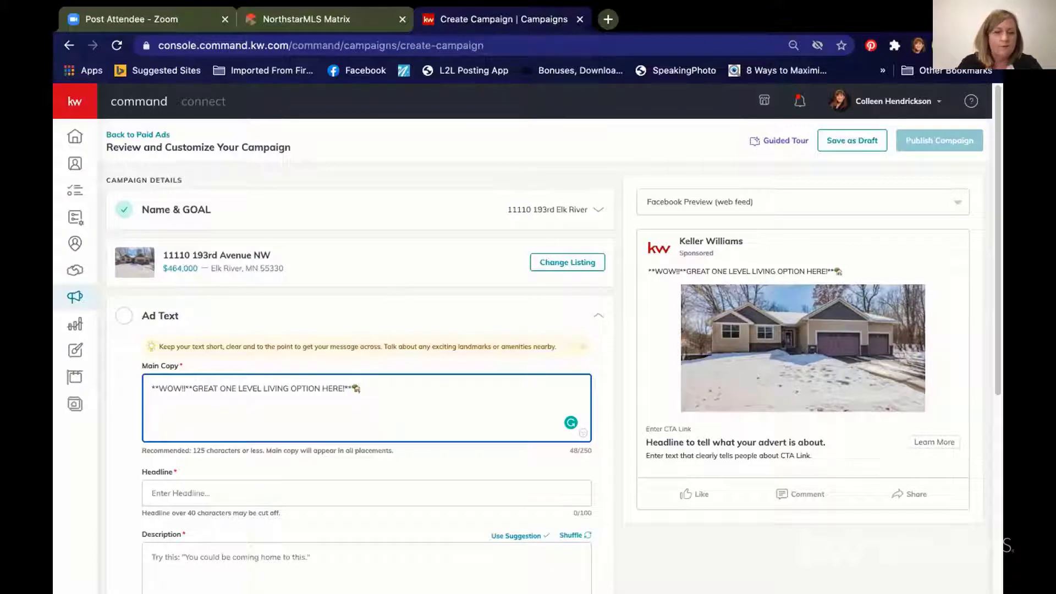
{"action": "type", "text": "**Up"}
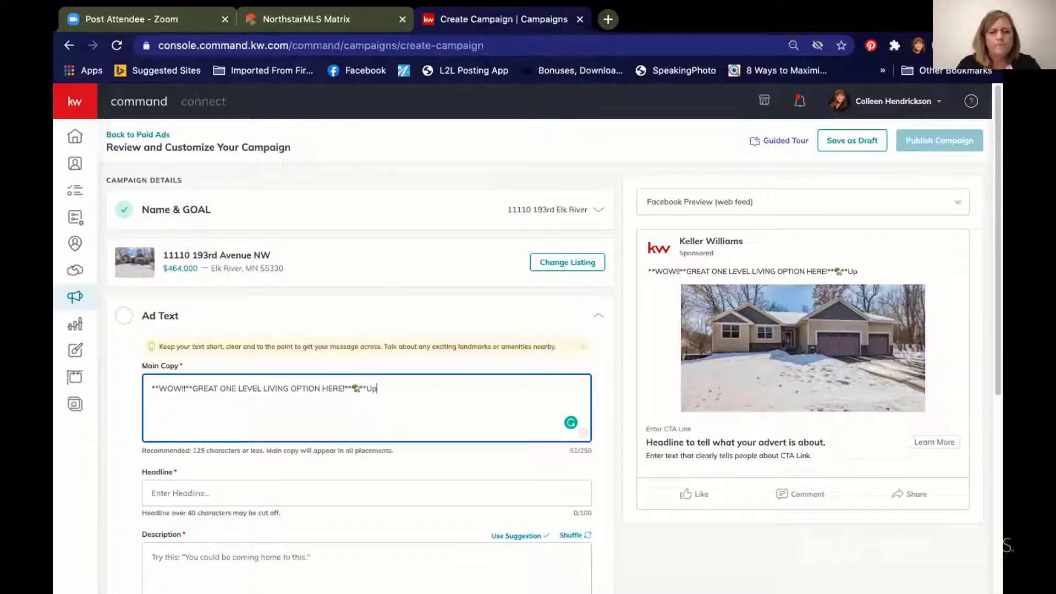
{"action": "type", "text": "grades"}
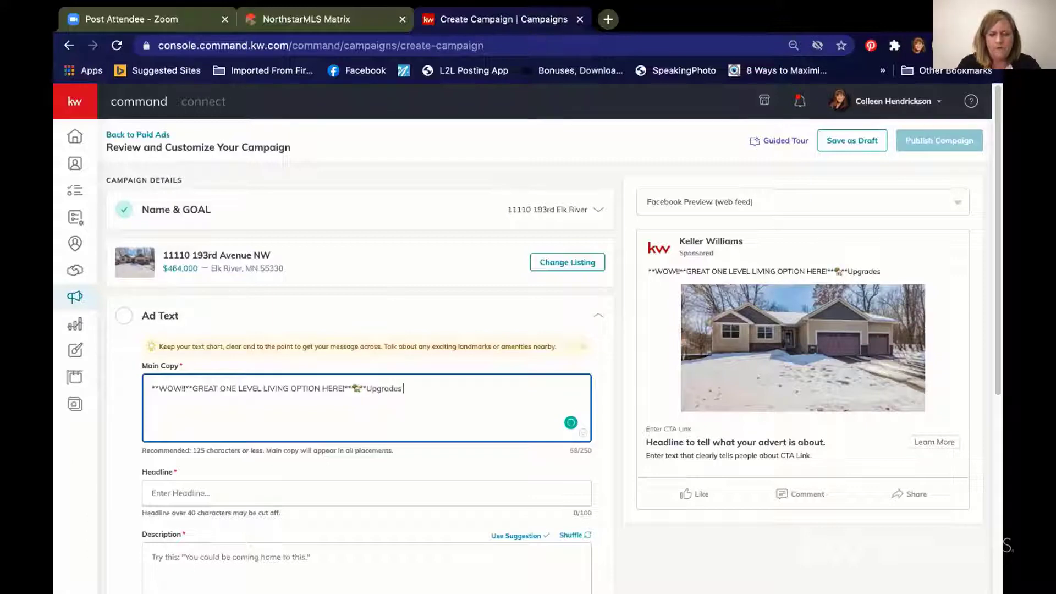
{"action": "type", "text": " Throughout"}
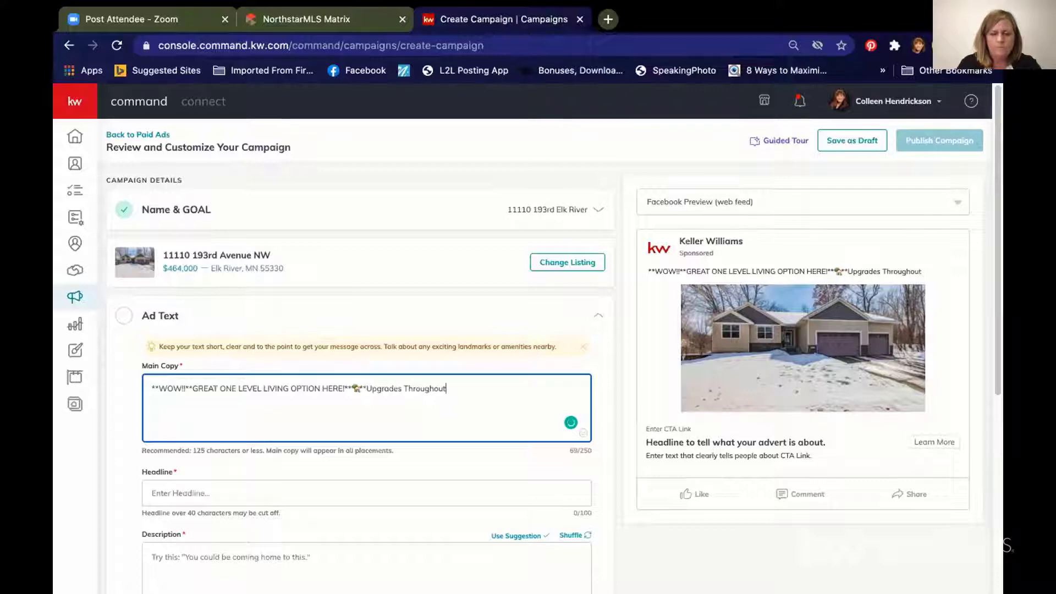
{"action": "type", "text": "!**"}
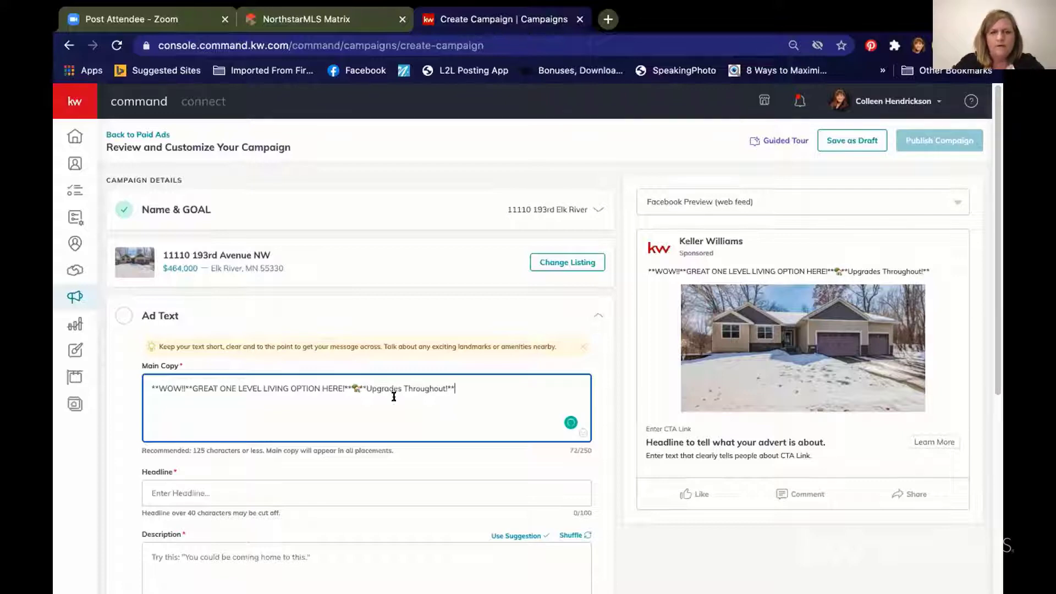
Step: Append a money-bag emoji, 'Great Location!!', and two tree emojis to the main copy
{"action": "left_click", "coordinate": [577, 431]}
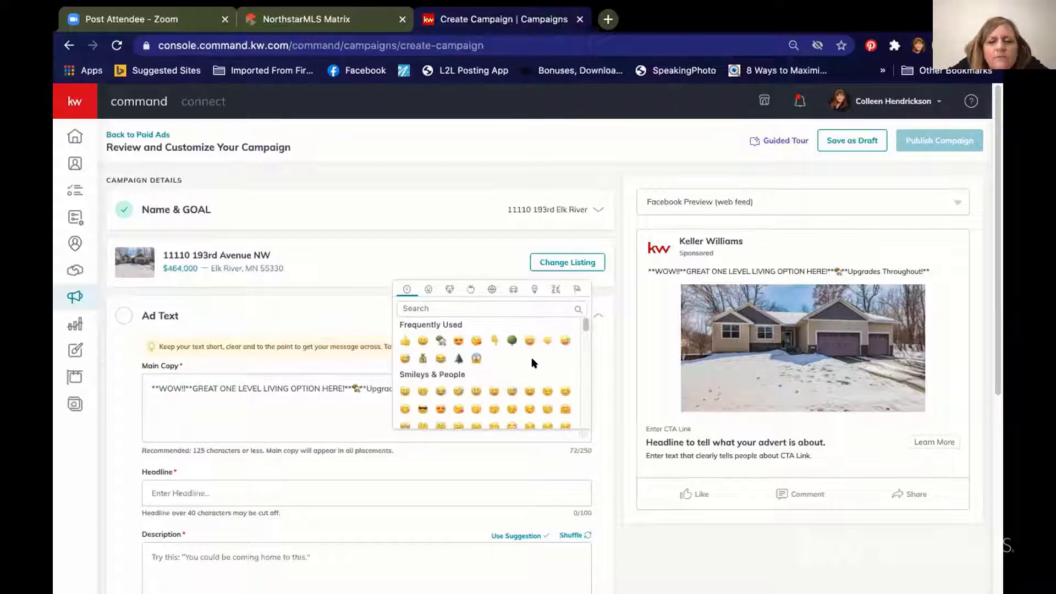
{"action": "left_click", "coordinate": [422, 358]}
{"action": "left_click", "coordinate": [473, 388]}
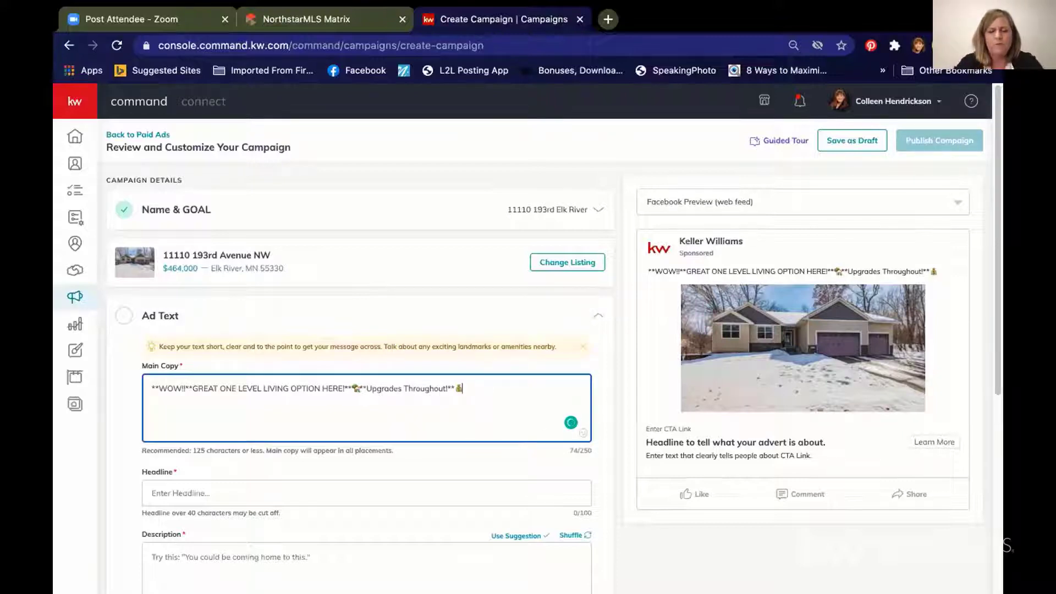
{"action": "type", "text": "Great Location!!"}
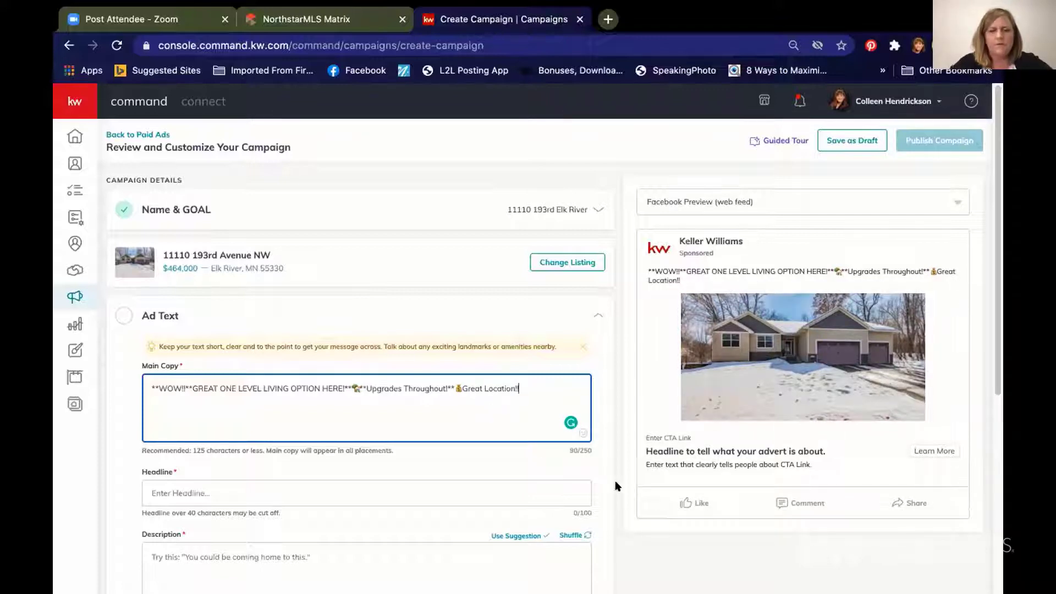
{"action": "left_click", "coordinate": [581, 431]}
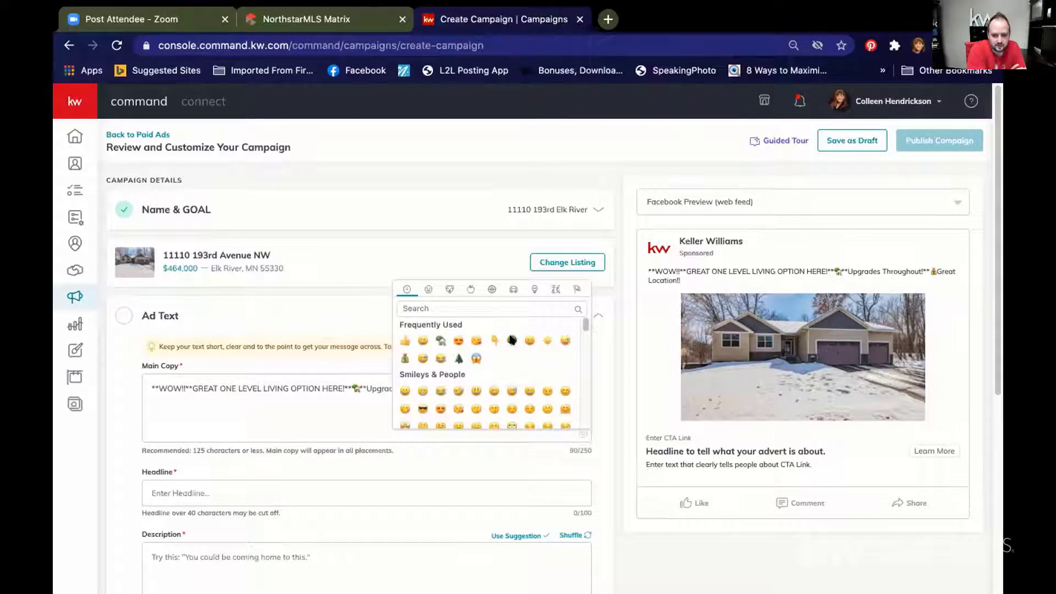
{"action": "left_click", "coordinate": [512, 341]}
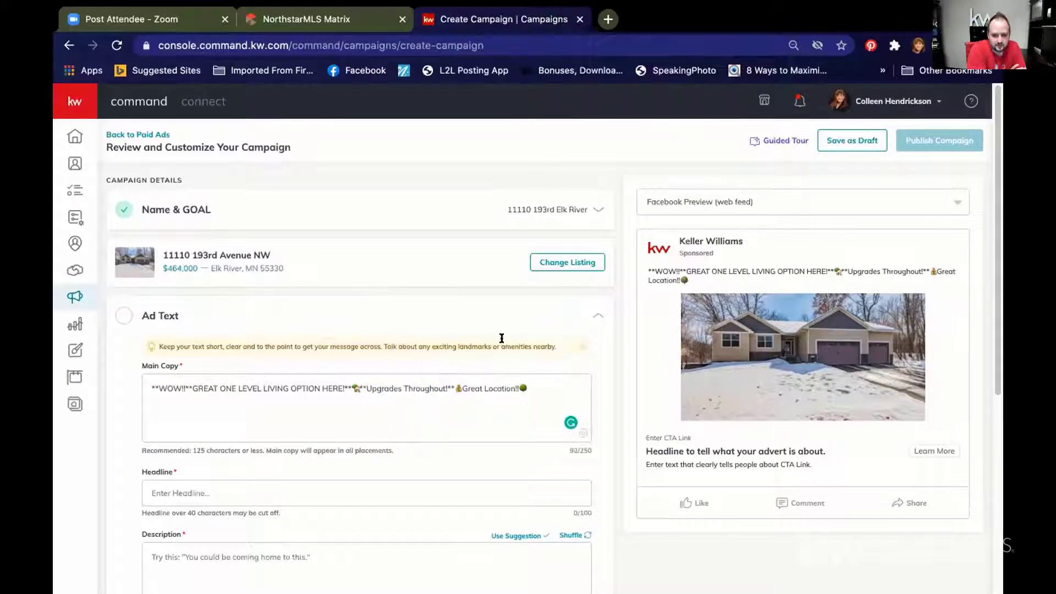
{"action": "left_click", "coordinate": [583, 434]}
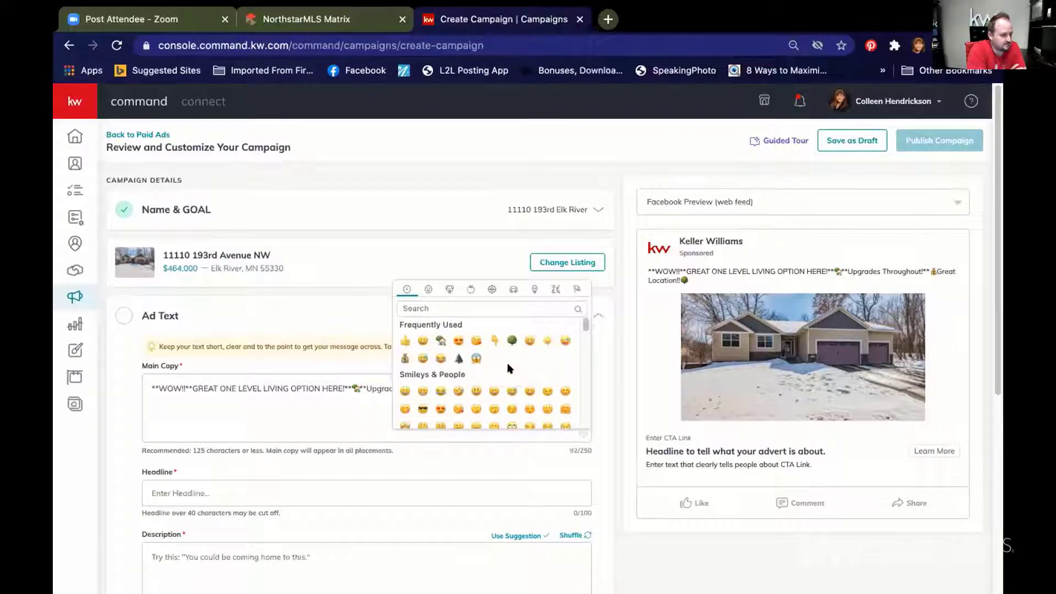
{"action": "left_click", "coordinate": [458, 357]}
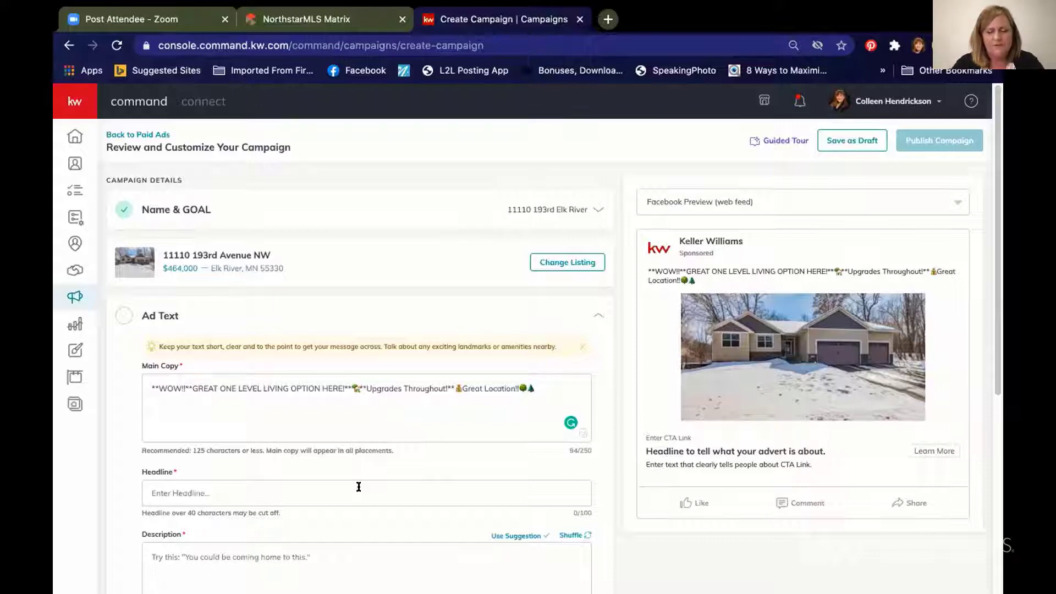
Step: Enter the headline 'Beautifl Upgrades - One Level Living!!'
{"action": "type", "text": "Bea"}
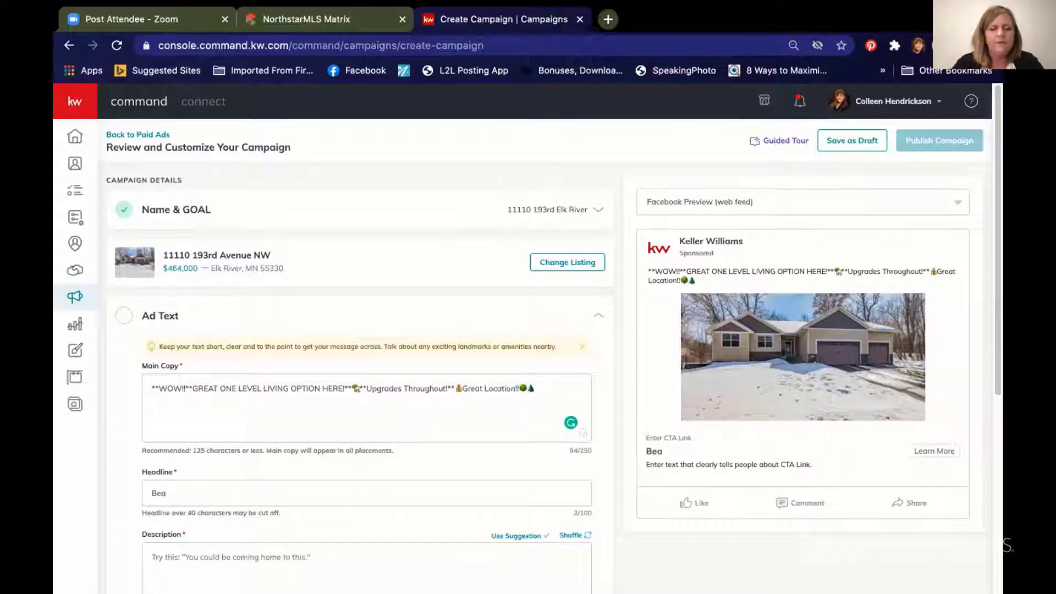
{"action": "key", "text": "BackSpace"}
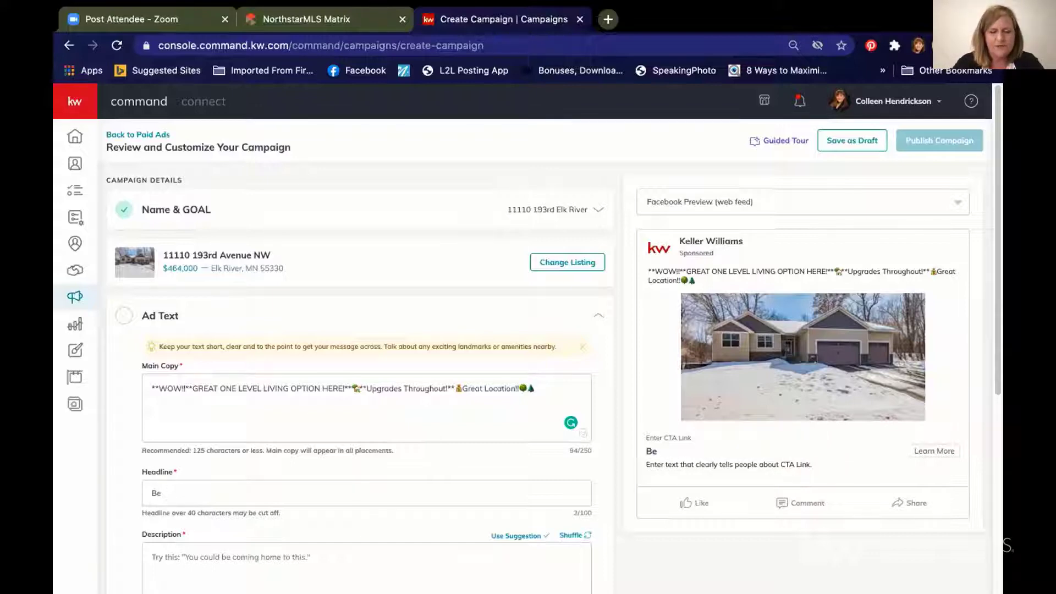
{"action": "type", "text": "auti"}
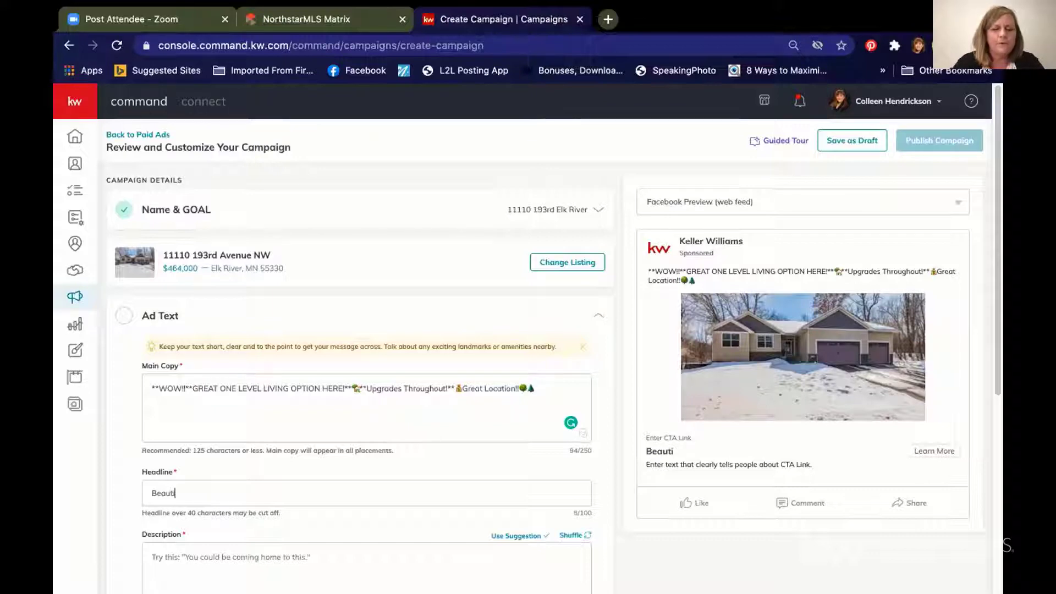
{"action": "type", "text": "fl Up"}
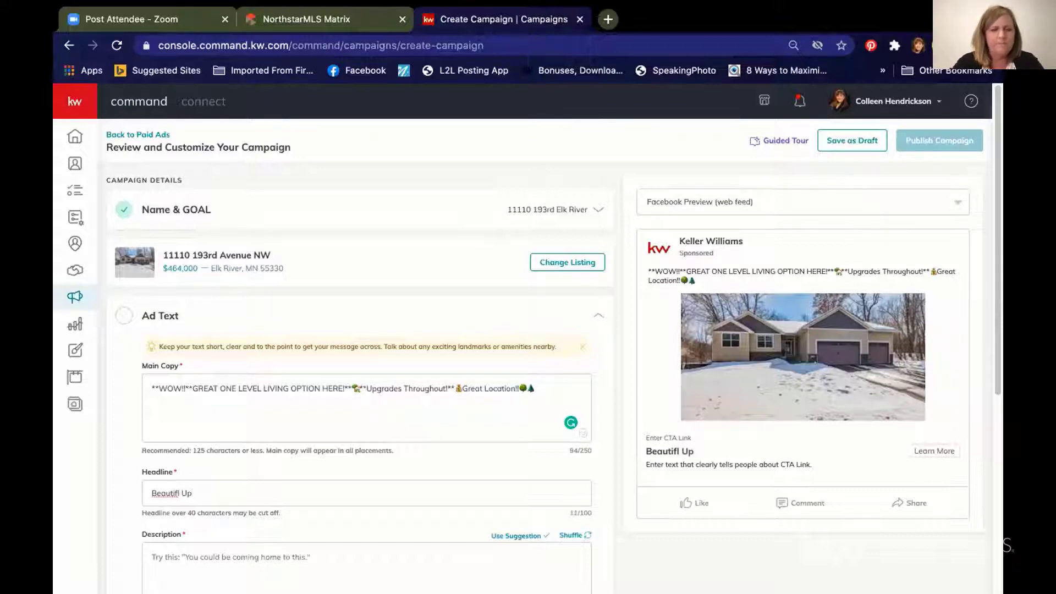
{"action": "type", "text": "grades - "}
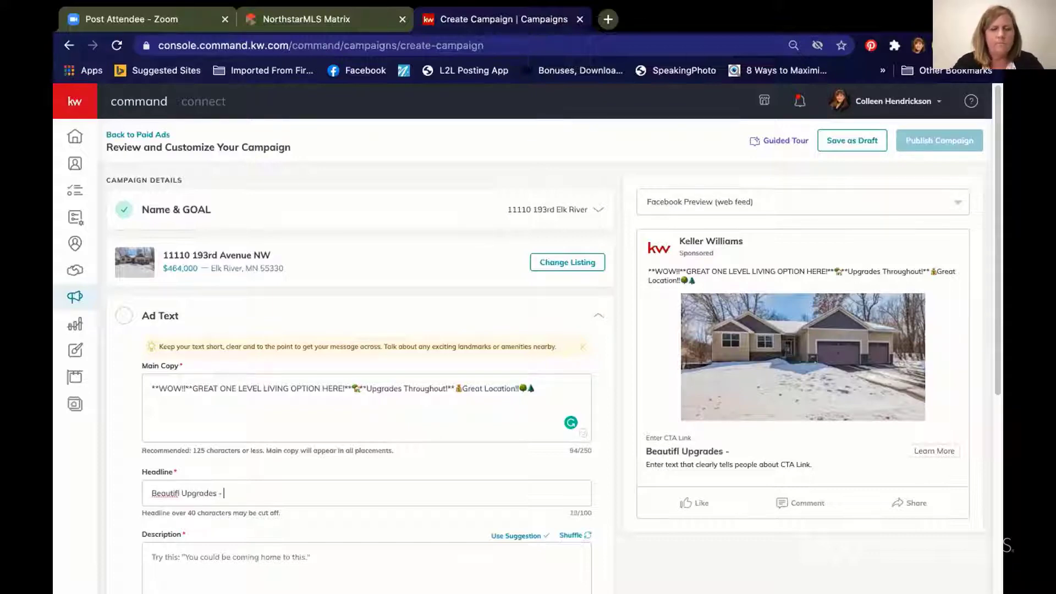
{"action": "type", "text": "One Level Livi"}
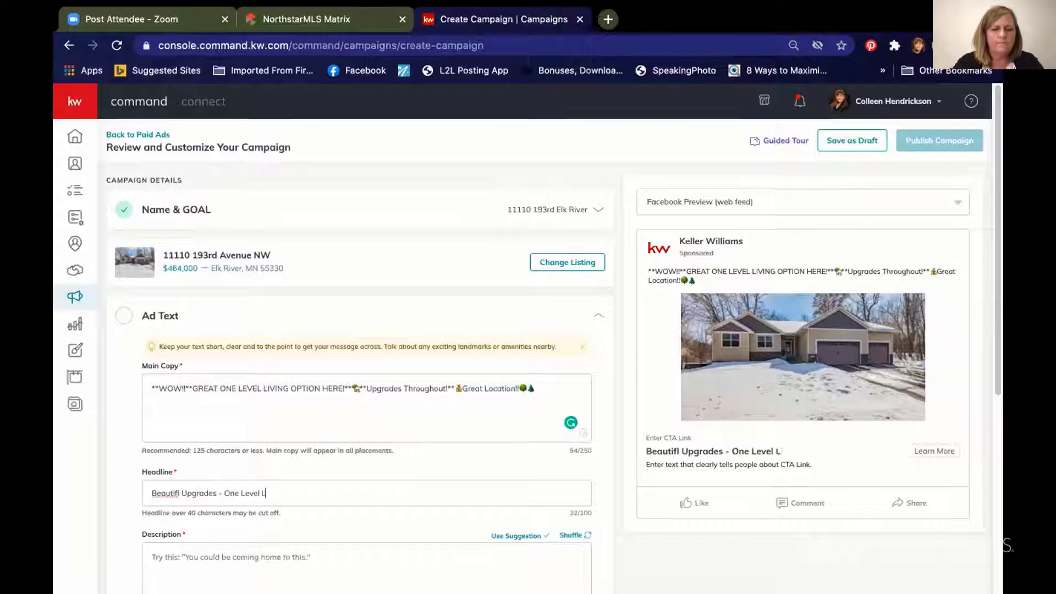
{"action": "type", "text": "ng!!"}
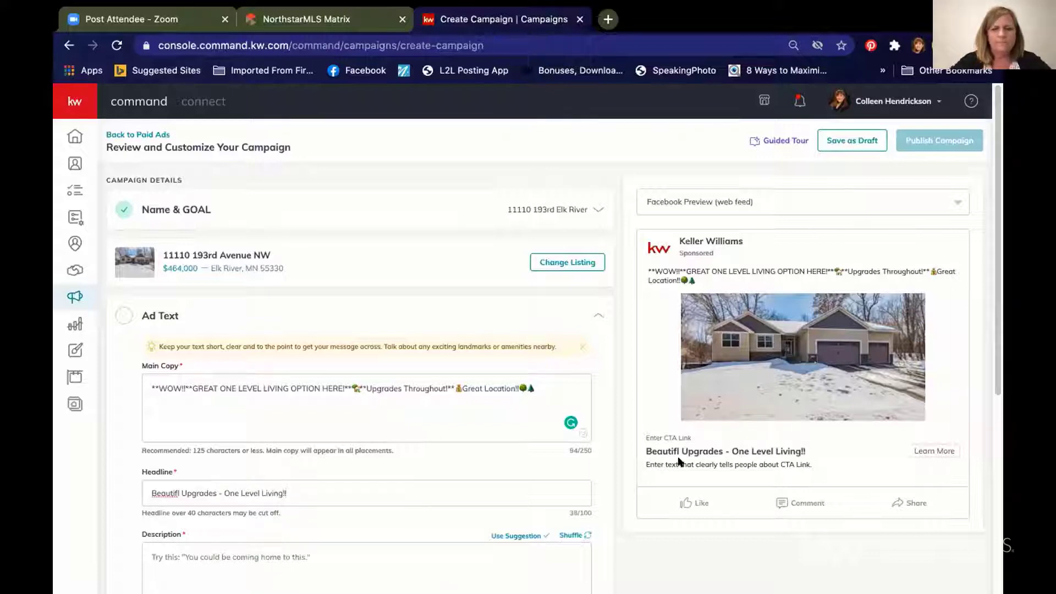
{"action": "scroll", "coordinate": [996, 281], "scroll_direction": "down", "scroll_amount": 2}
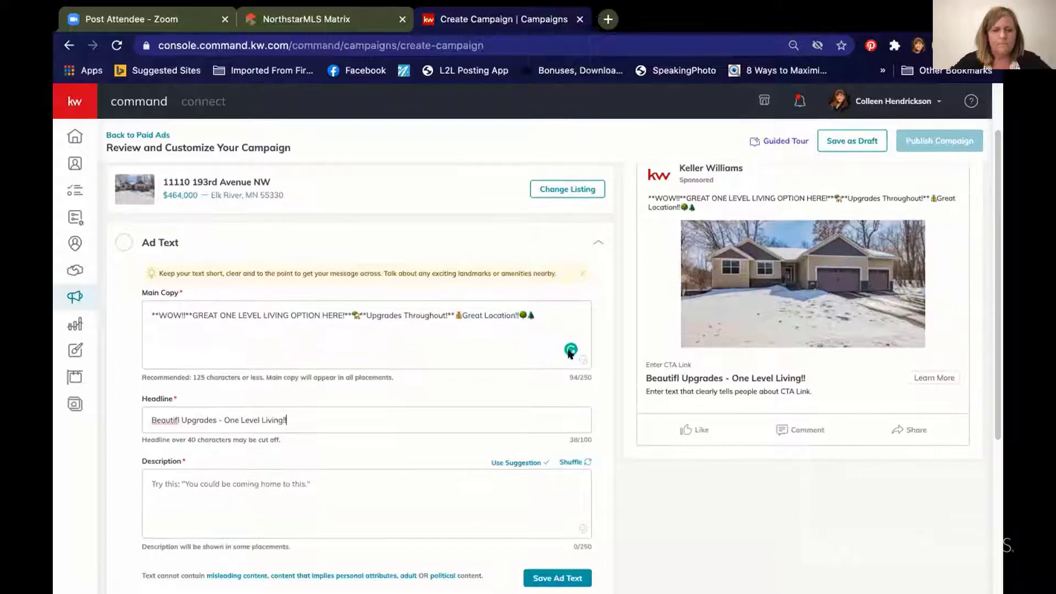
{"action": "left_click", "coordinate": [259, 480]}
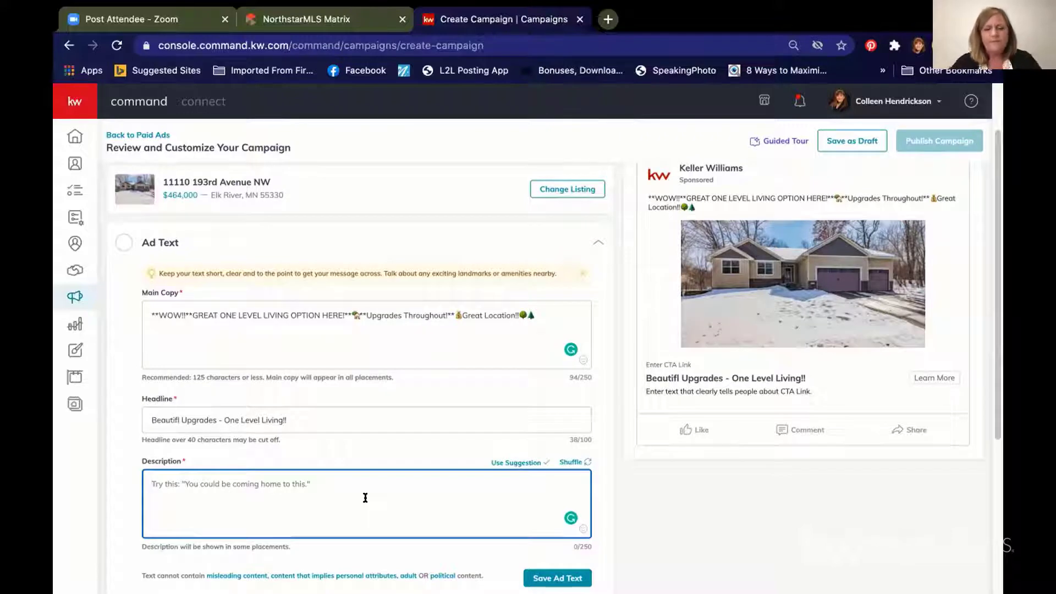
Step: Write 'Do you want one-level living?' in the description
{"action": "type", "text": "Don you"}
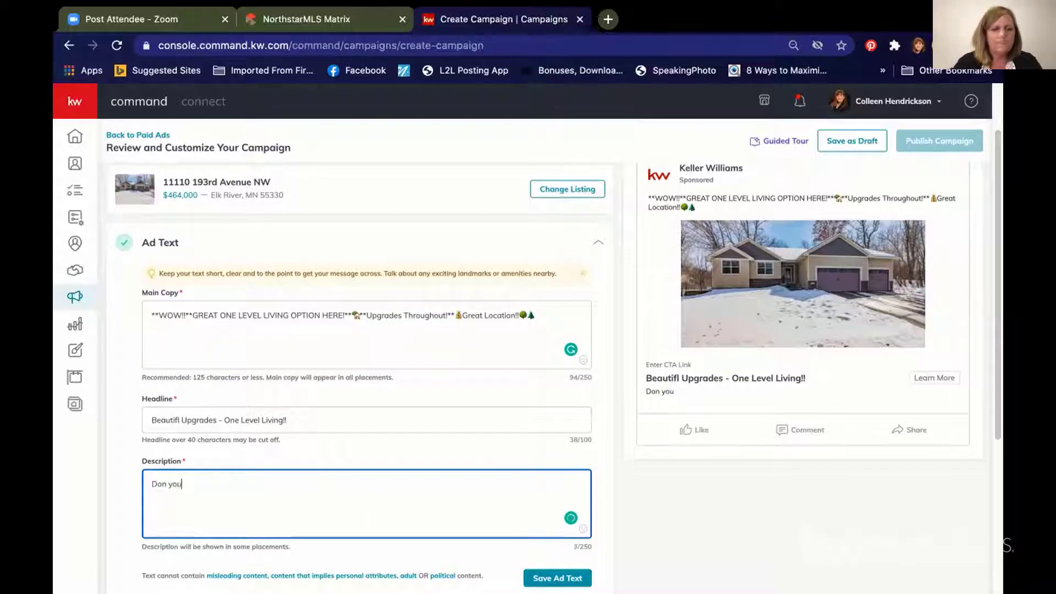
{"action": "key", "text": "BackSpace"}
{"action": "key", "text": "BackSpace"}
{"action": "key", "text": "BackSpace"}
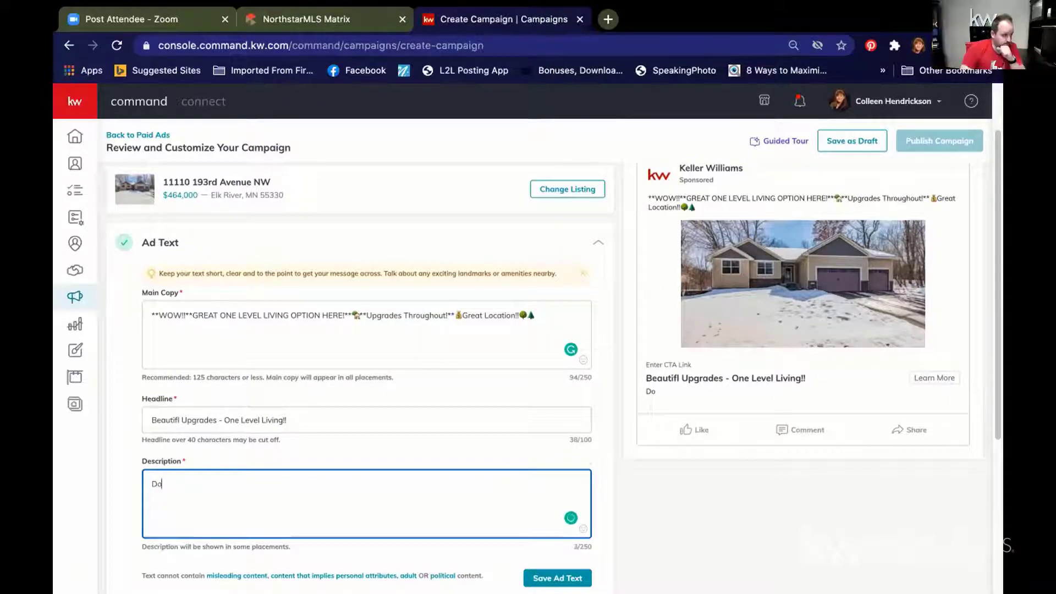
{"action": "type", "text": "you want o"}
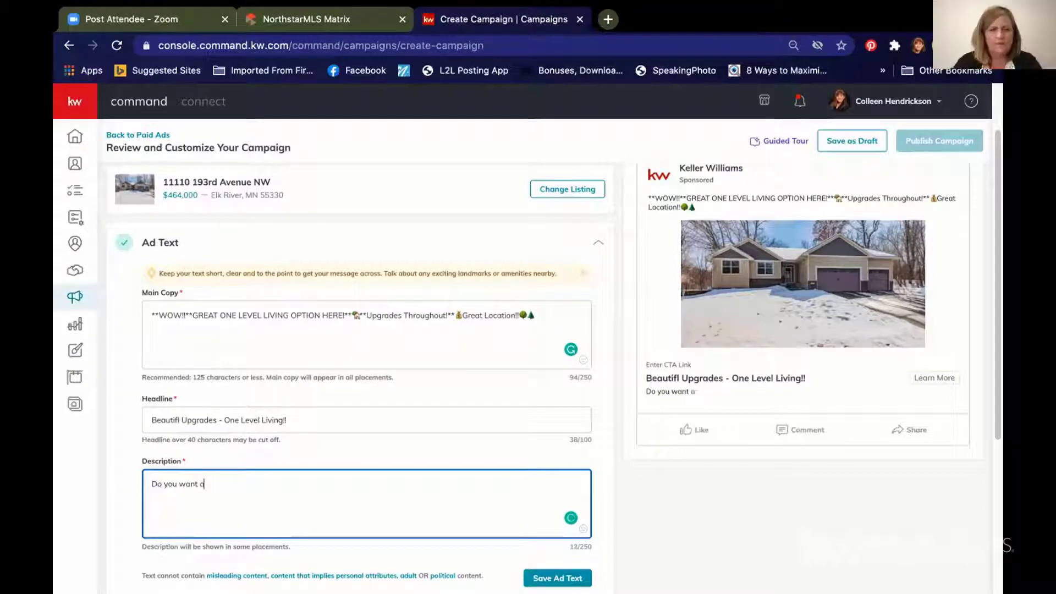
{"action": "type", "text": "ne-lv"}
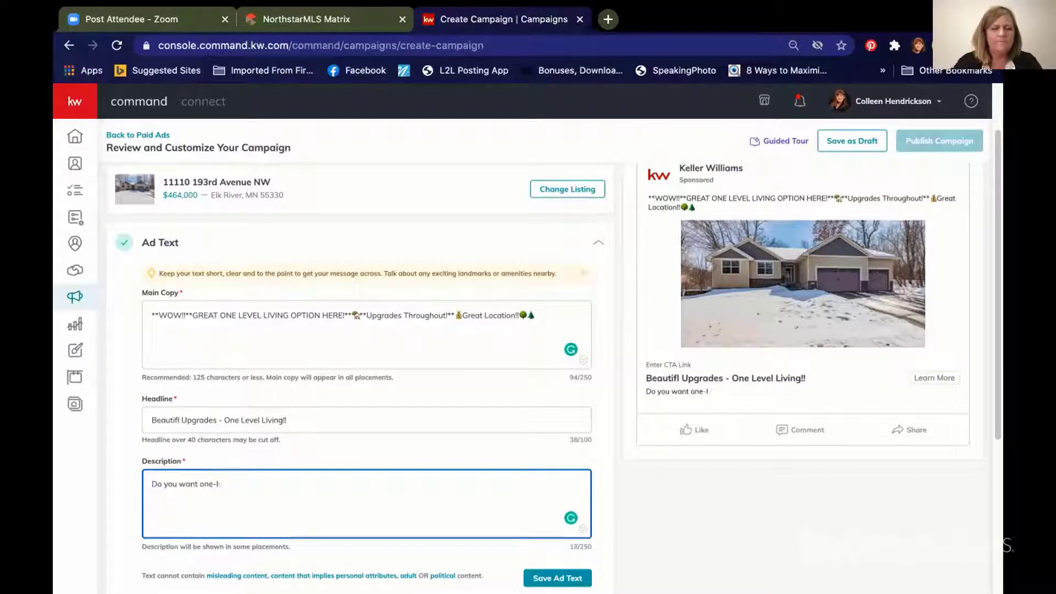
{"action": "key", "text": "BackSpace"}
{"action": "type", "text": "el"}
{"action": "type", "text": "vel l"}
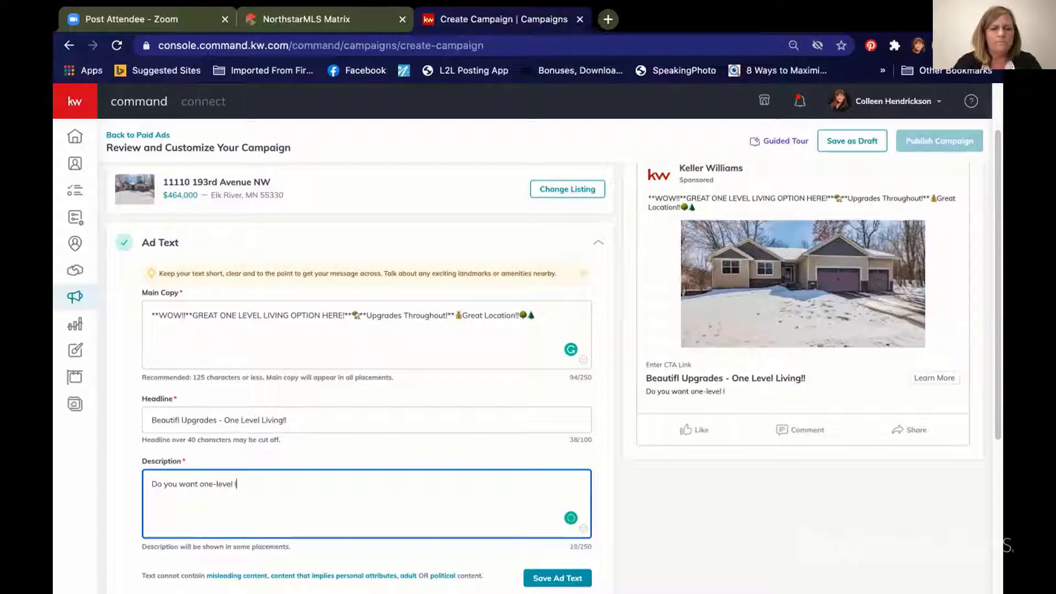
{"action": "type", "text": "iging?"}
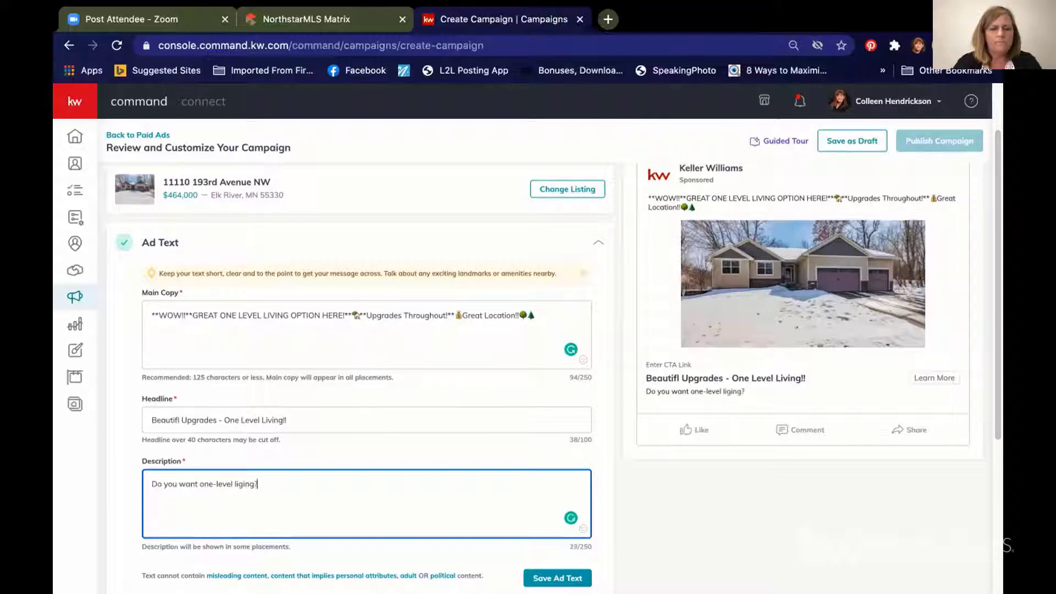
{"action": "key", "text": "BackSpace"}
{"action": "key", "text": "BackSpace"}
{"action": "key", "text": "BackSpace"}
{"action": "key", "text": "BackSpace"}
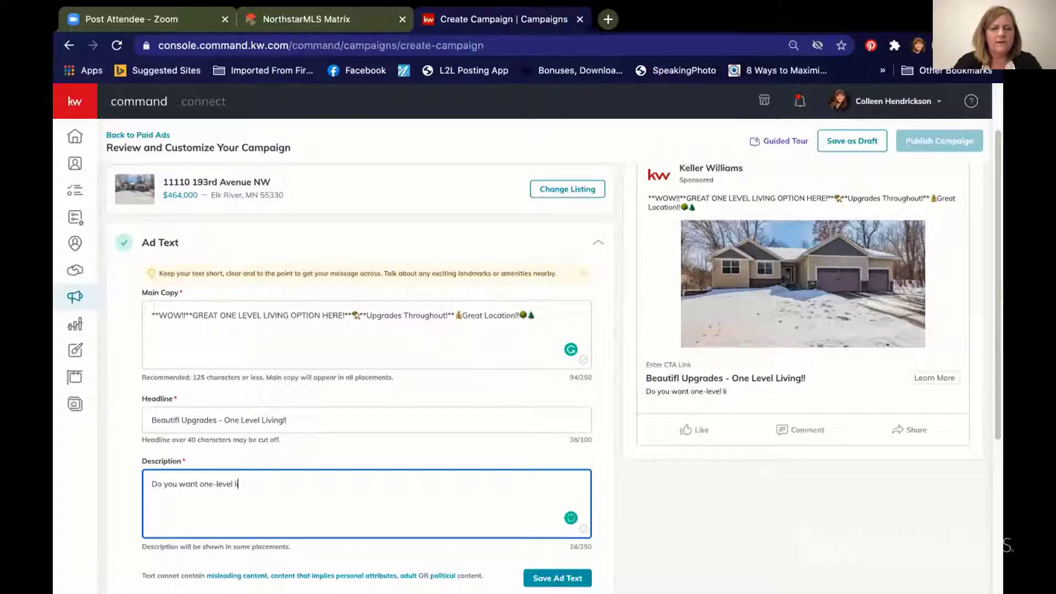
{"action": "type", "text": "ving?"}
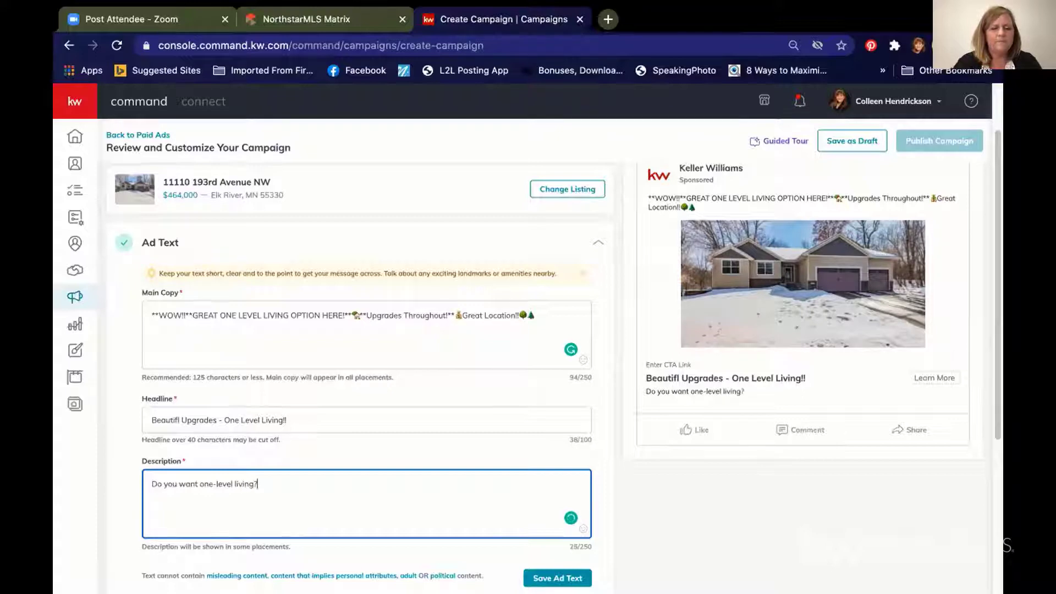
Step: Add a house emoji and 'Do you want a large entertainer's dream lower-level webt bar/family room?'
{"action": "left_click", "coordinate": [583, 528]}
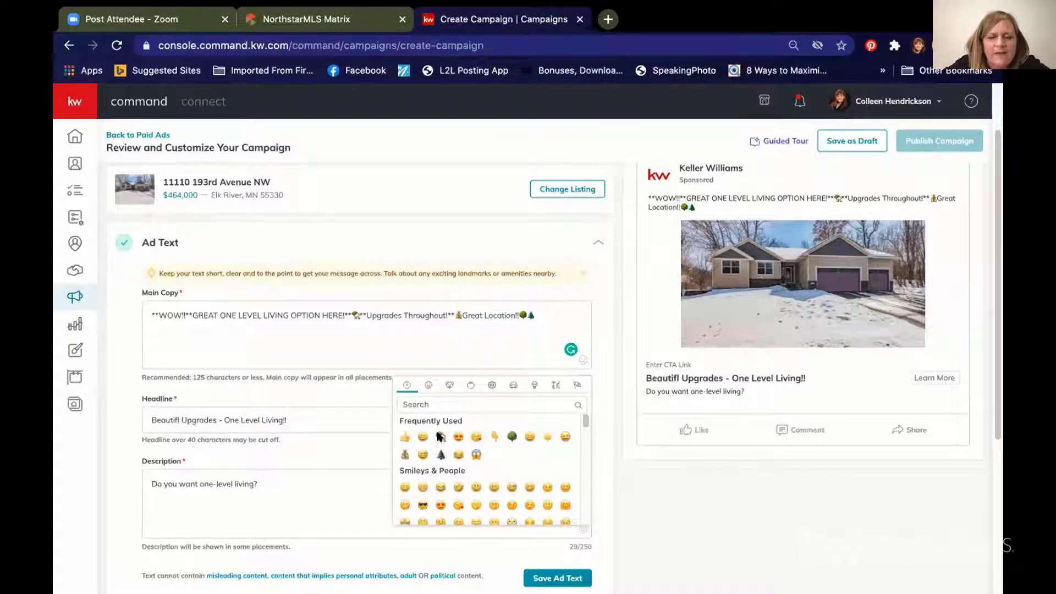
{"action": "left_click", "coordinate": [440, 435]}
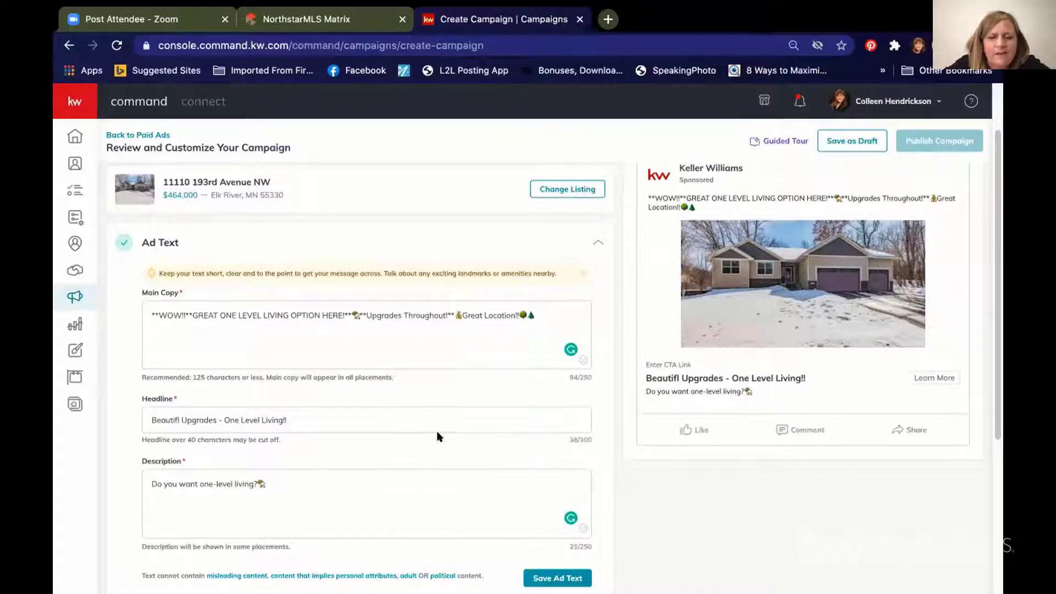
{"action": "left_click", "coordinate": [284, 482]}
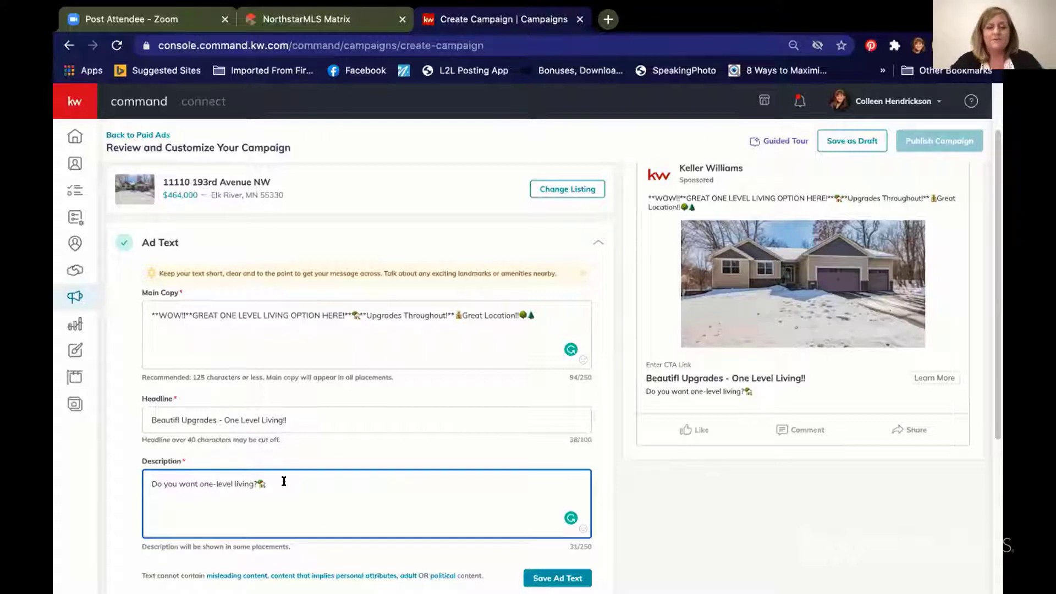
{"action": "type", "text": "Do you wa"}
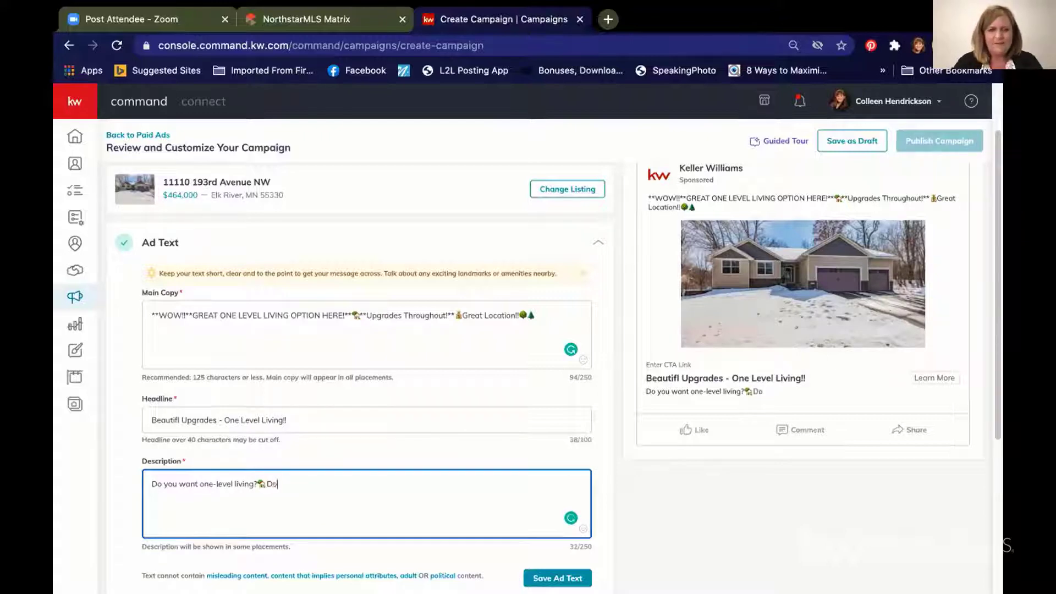
{"action": "type", "text": "nt a"}
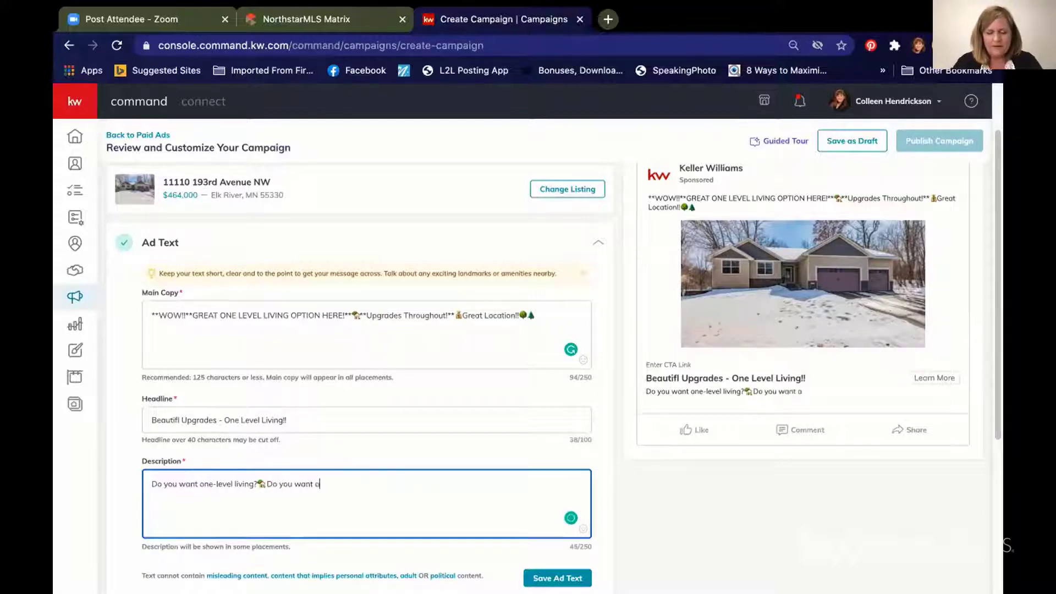
{"action": "type", "text": " l"}
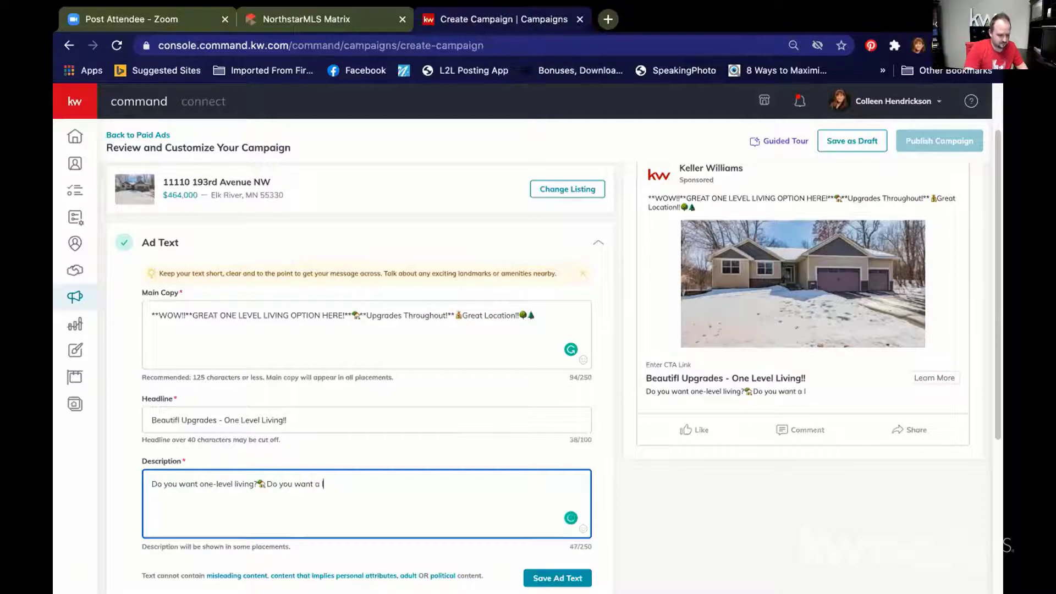
{"action": "type", "text": "arge"}
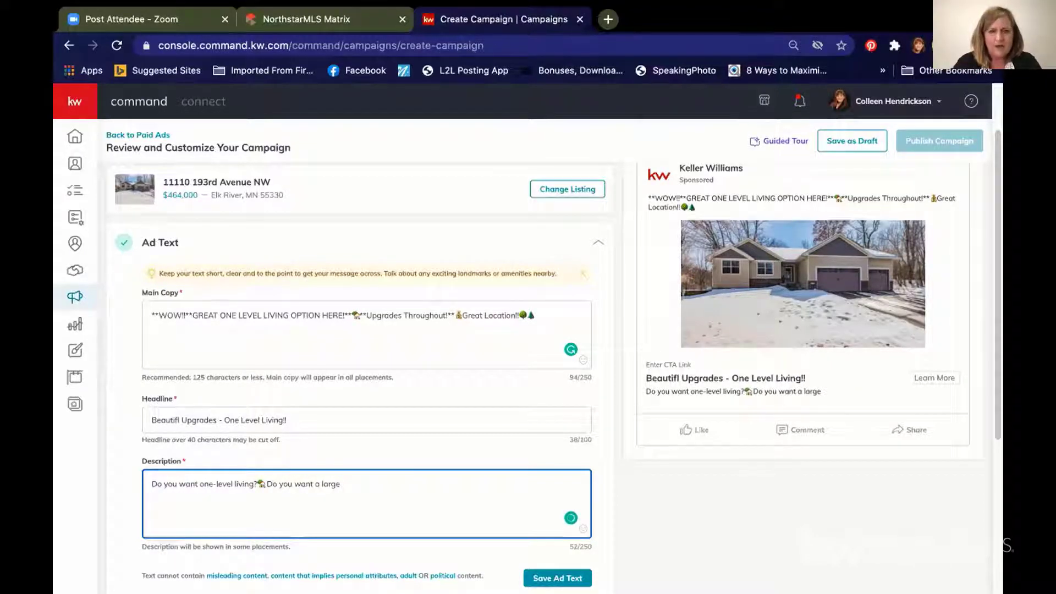
{"action": "type", "text": " enterta"}
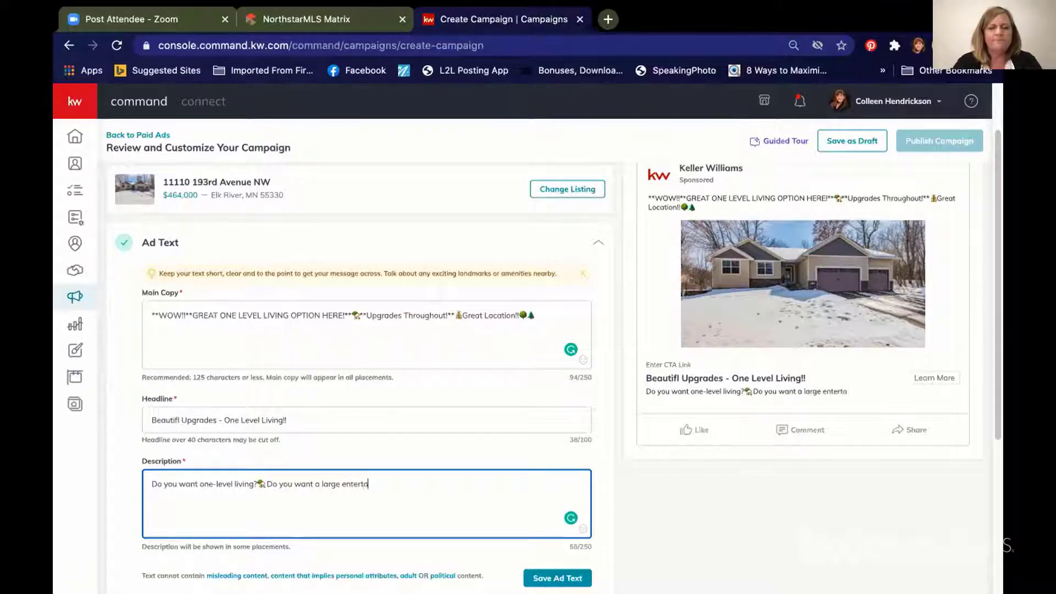
{"action": "type", "text": "iner"}
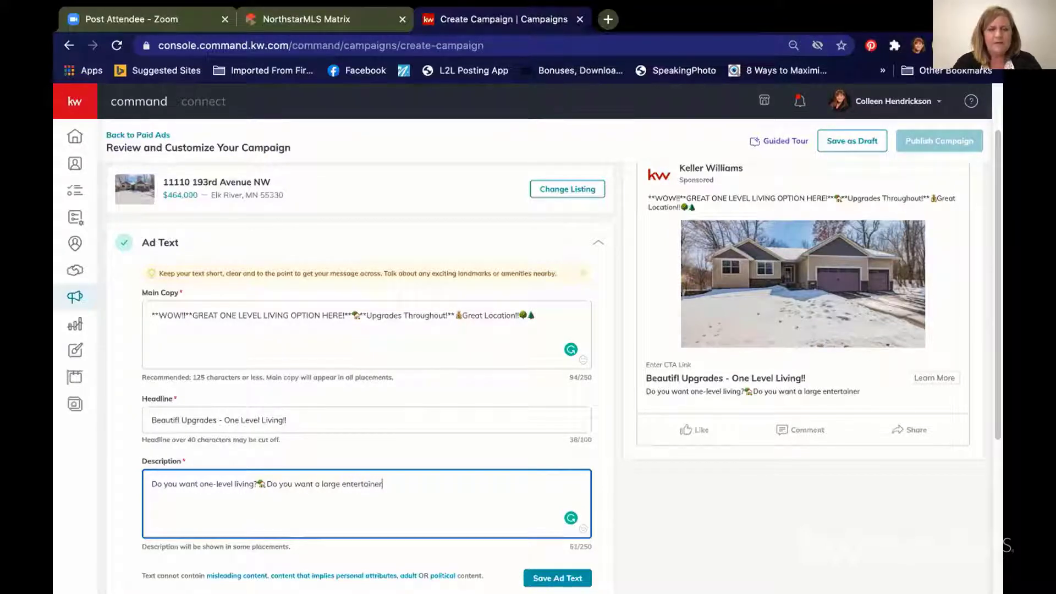
{"action": "type", "text": "'s "}
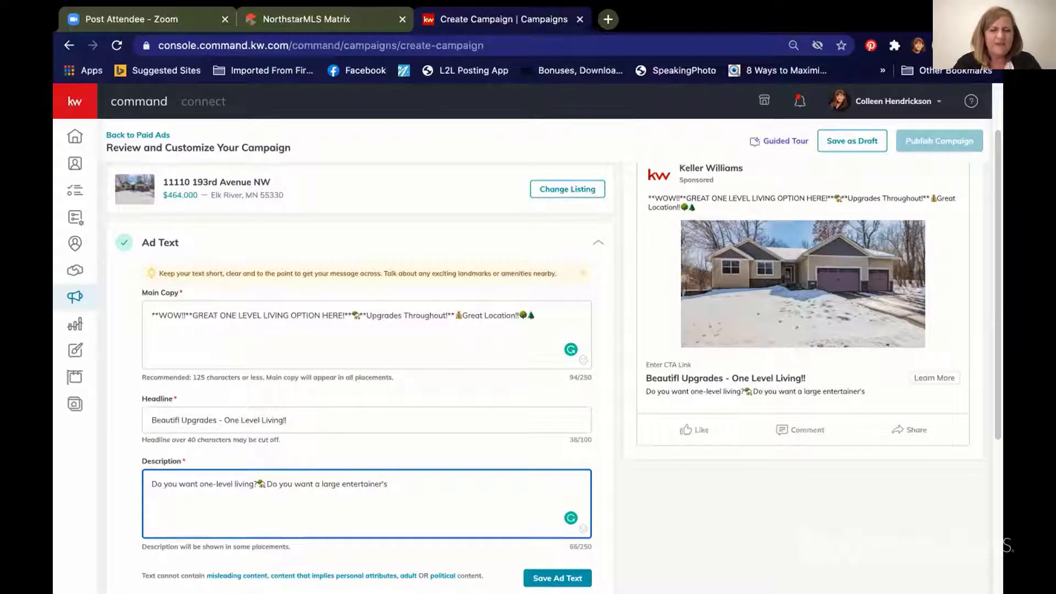
{"action": "type", "text": "drea"}
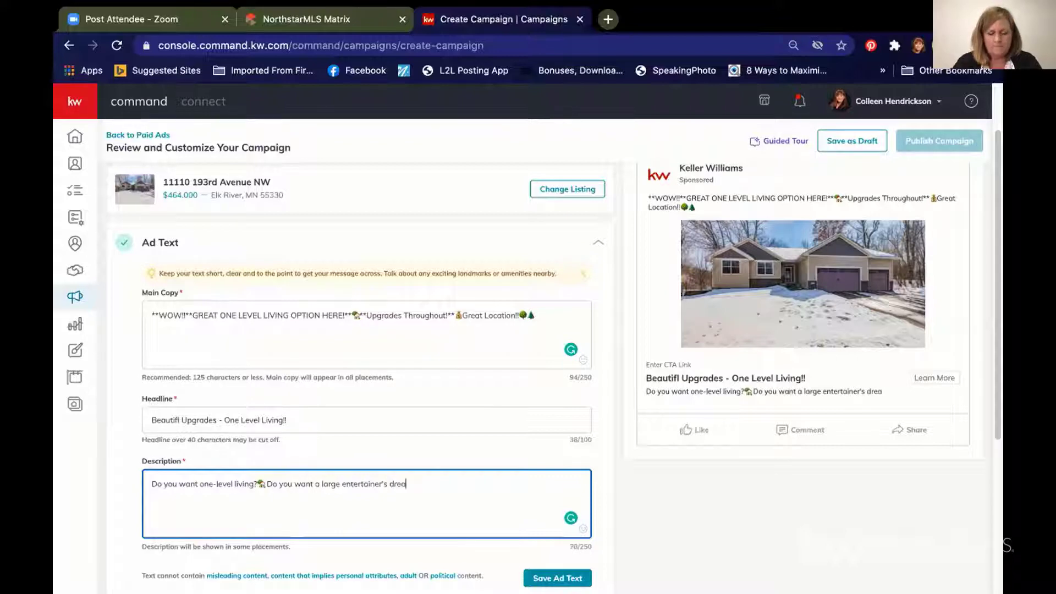
{"action": "type", "text": "m low"}
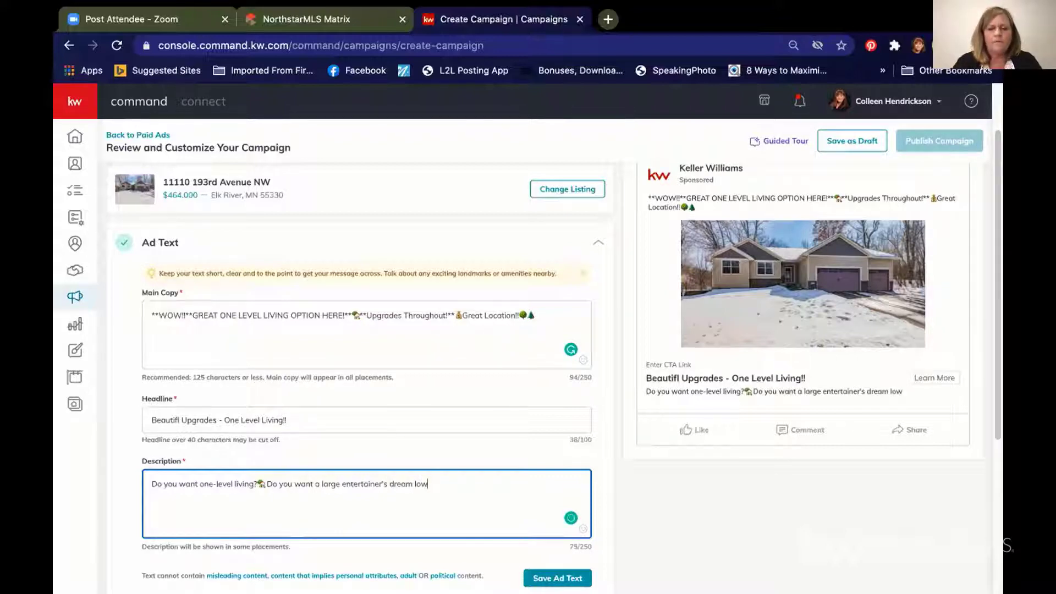
{"action": "type", "text": "er-"}
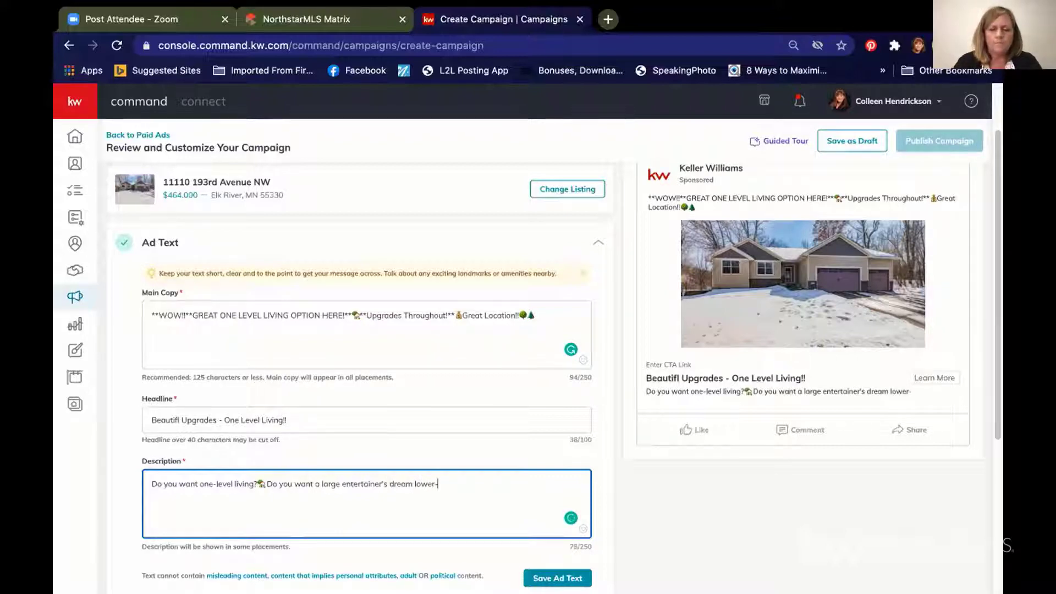
{"action": "type", "text": "level "}
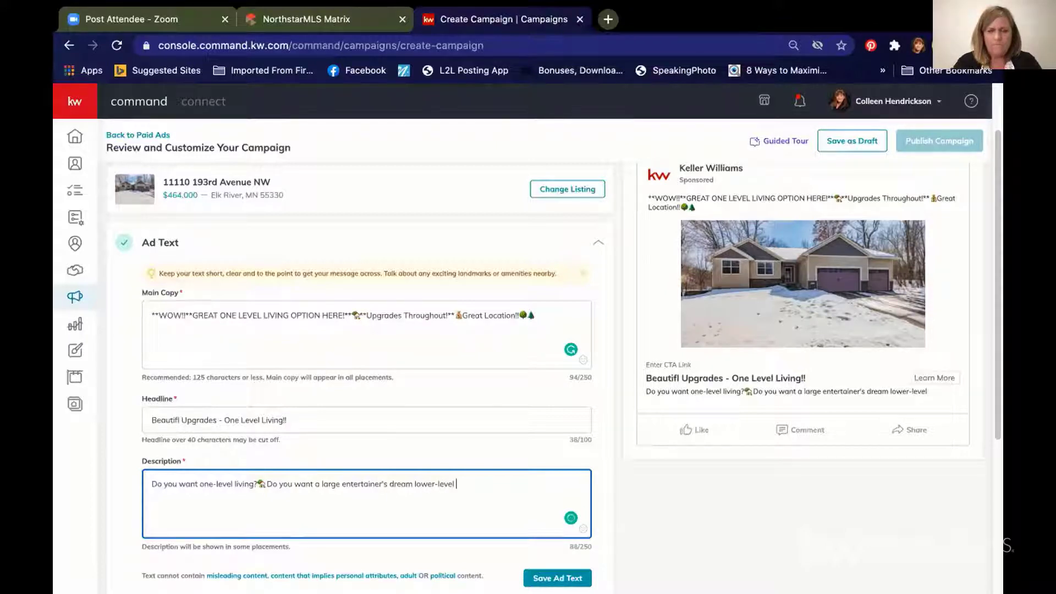
{"action": "type", "text": "web"}
{"action": "type", "text": "t"}
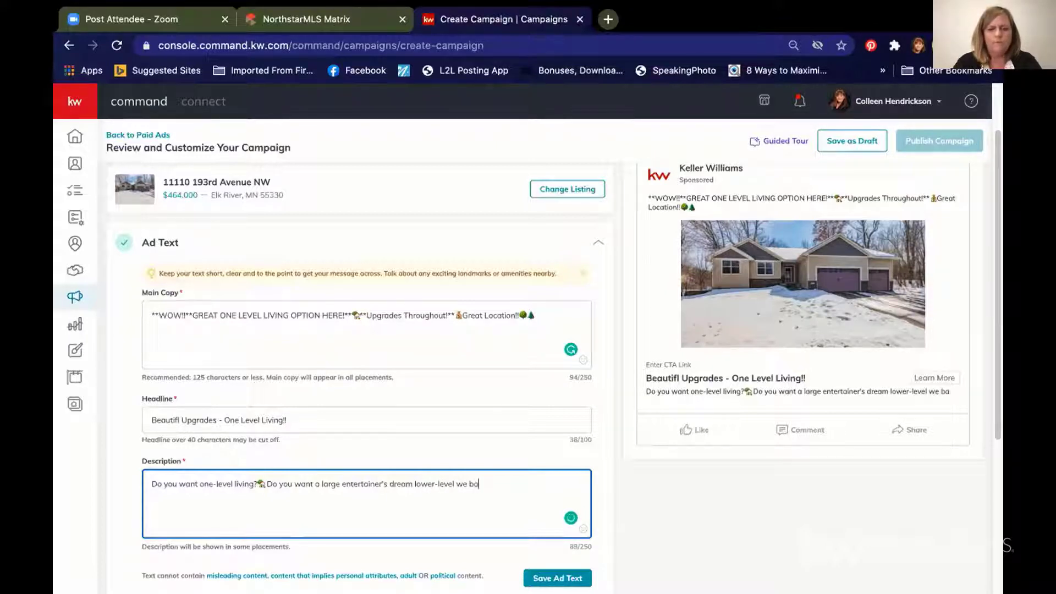
{"action": "type", "text": " bar/fa"}
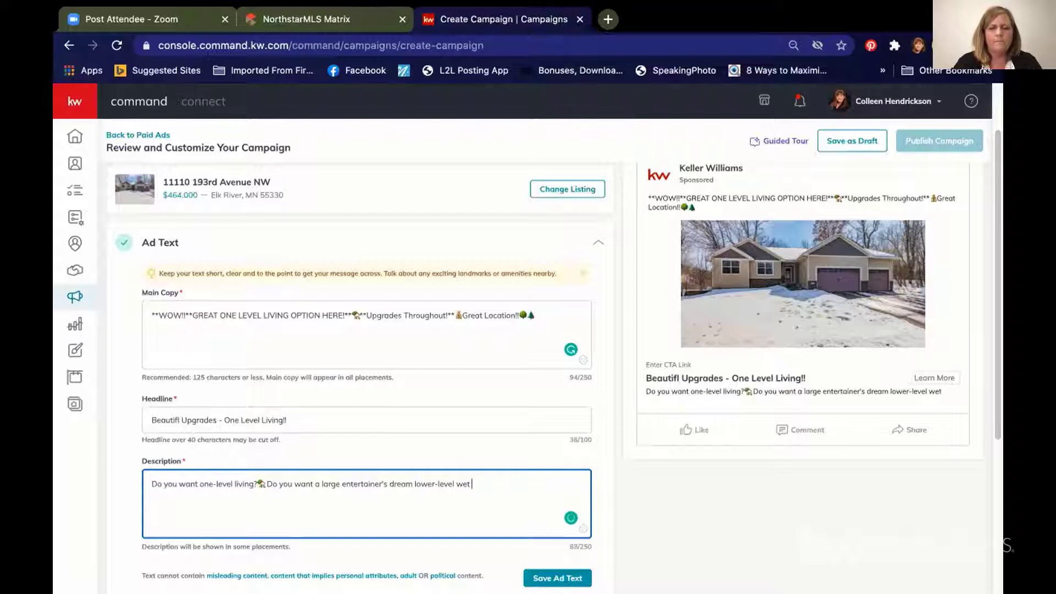
{"action": "type", "text": "mily room?"}
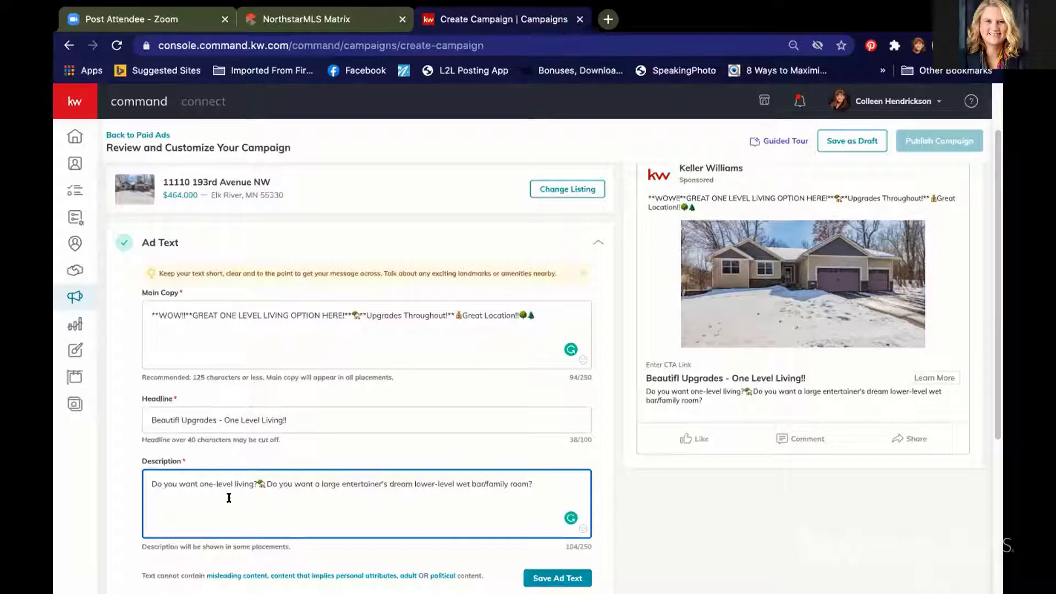
Step: Correct the headline to 'Beautiful Upgrades - One Level Living!!'
{"action": "left_click", "coordinate": [177, 416]}
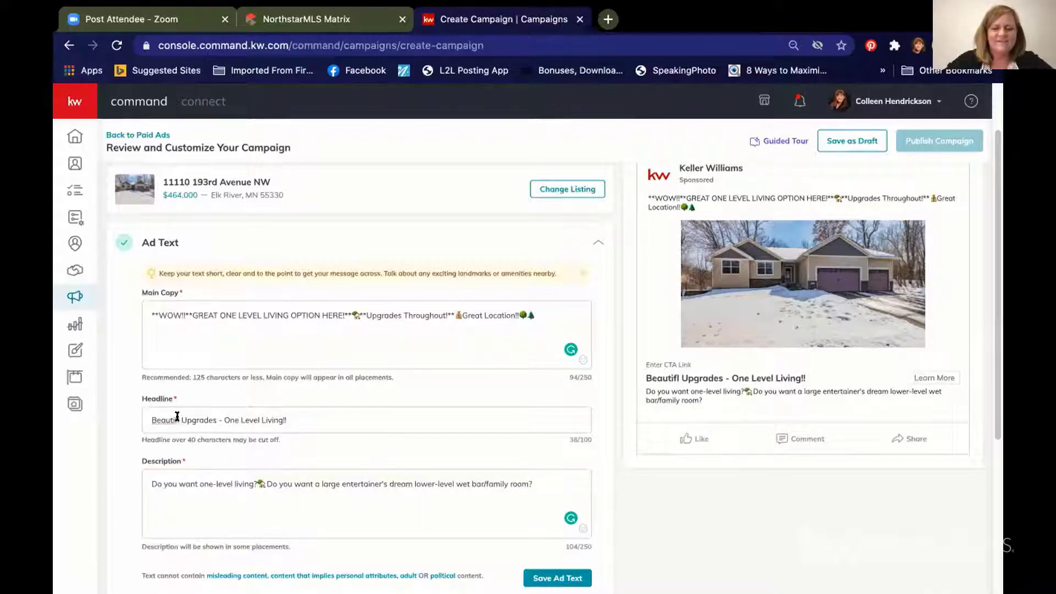
{"action": "key", "text": "BackSpace"}
{"action": "key", "text": "BackSpace"}
{"action": "key", "text": "BackSpace"}
{"action": "key", "text": "BackSpace"}
{"action": "key", "text": "BackSpace"}
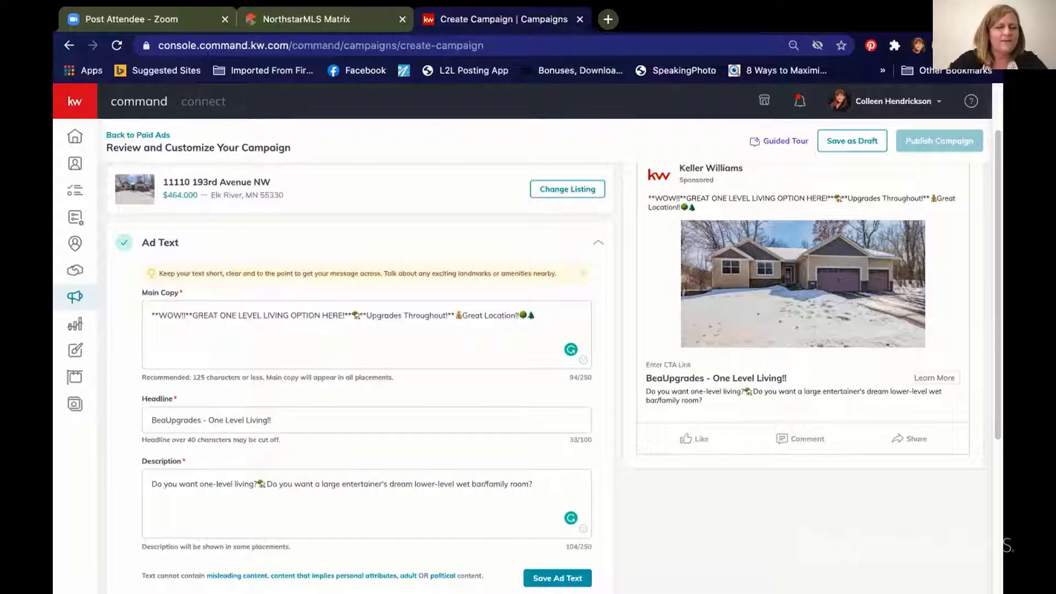
{"action": "key", "text": "BackSpace"}
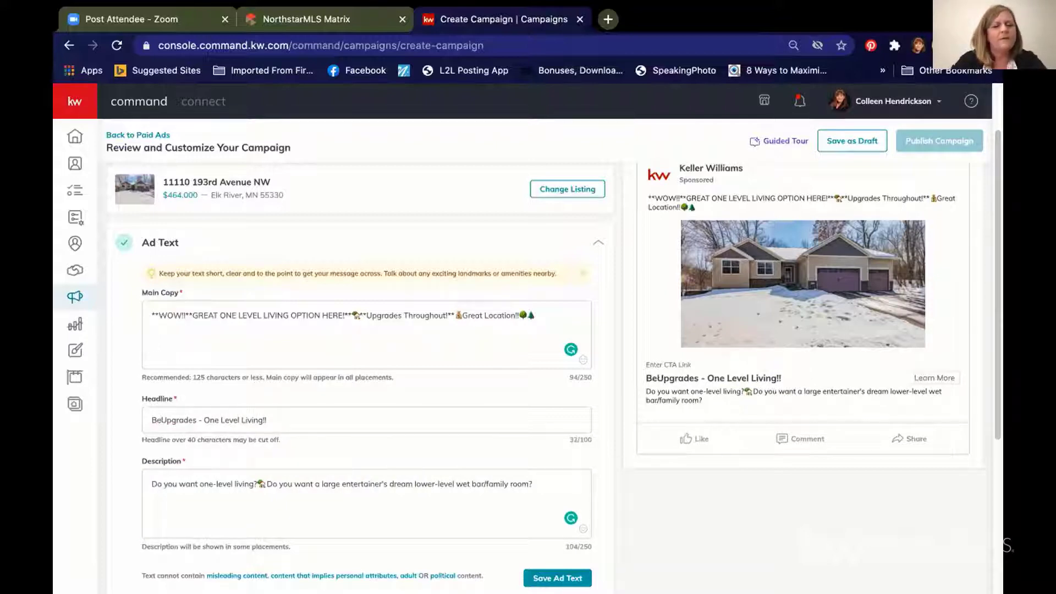
{"action": "type", "text": "autiful"}
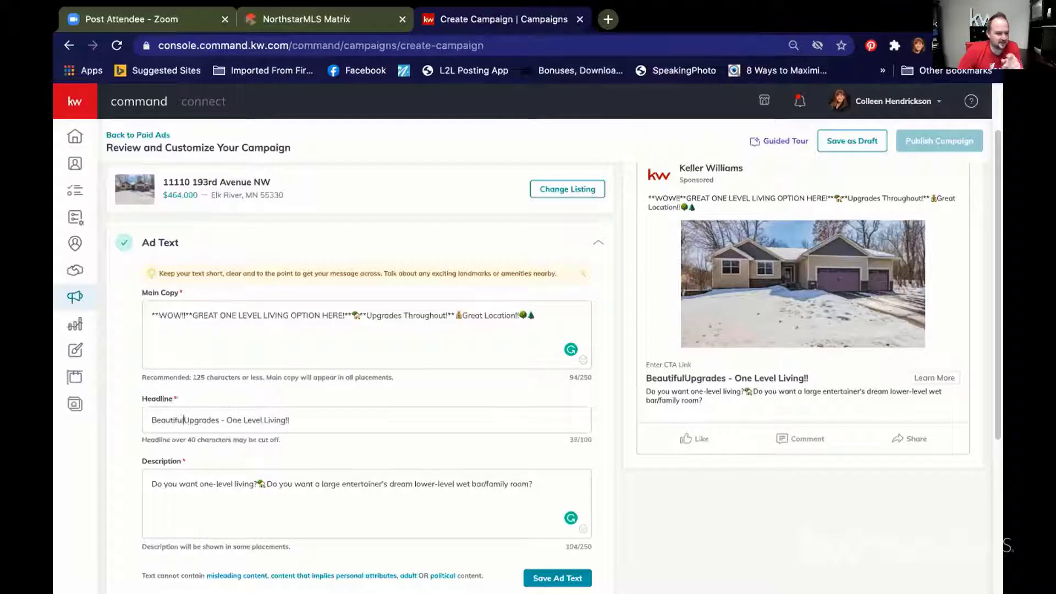
{"action": "left_click", "coordinate": [535, 482]}
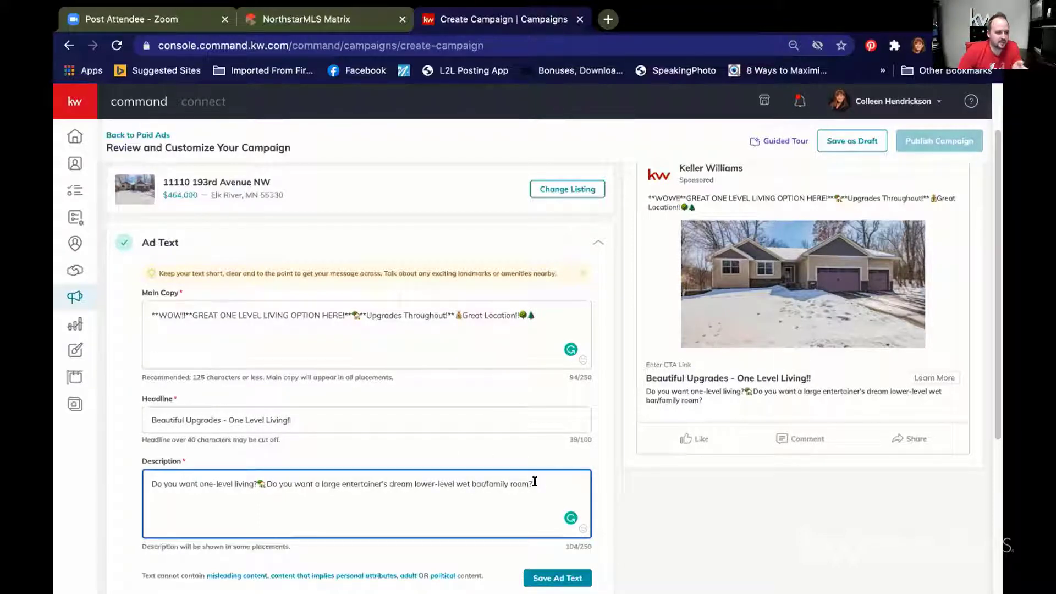
Step: Add a thumbs-up emoji and 'Do you want an outdoor kitchen' to the description
{"action": "left_click", "coordinate": [582, 529]}
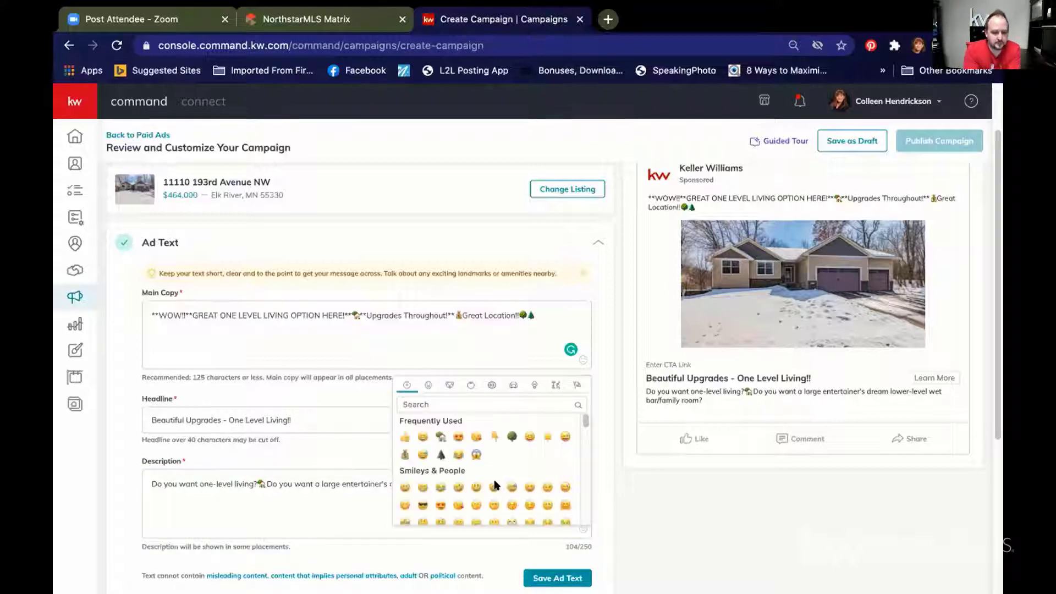
{"action": "left_click", "coordinate": [405, 436]}
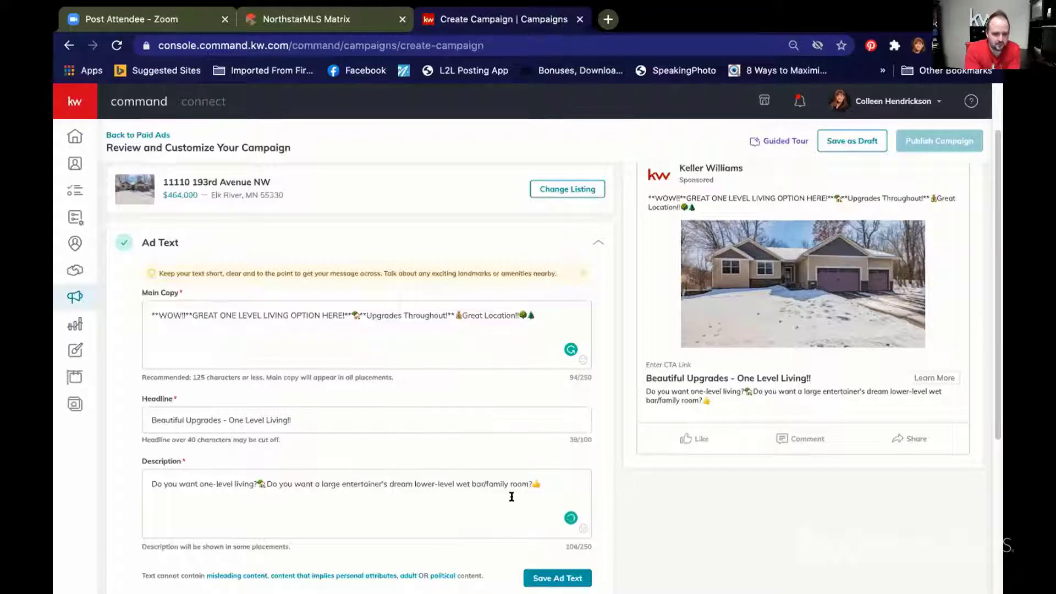
{"action": "left_click", "coordinate": [548, 481]}
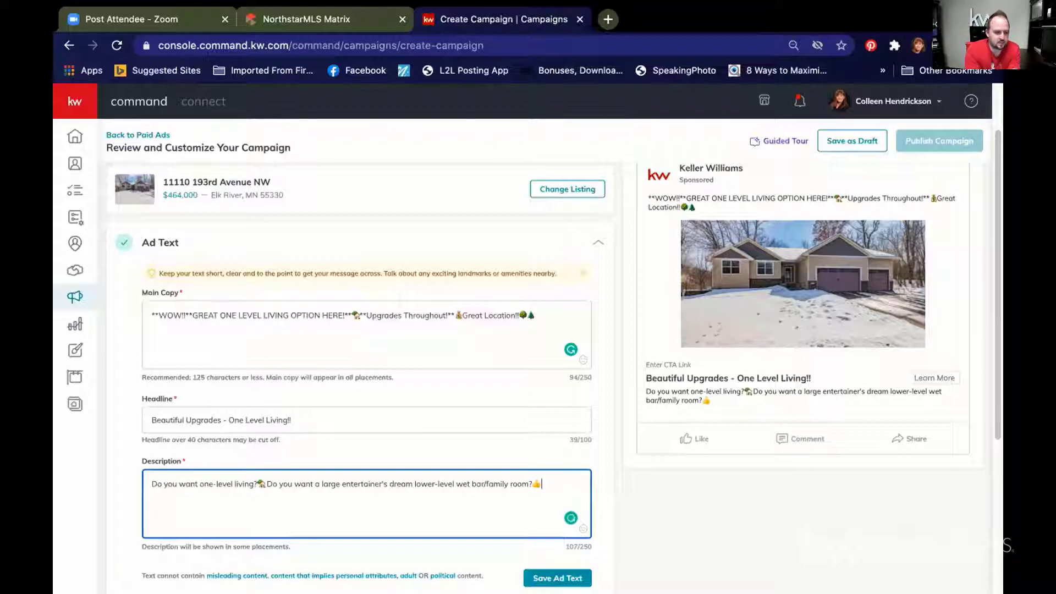
{"action": "type", "text": "Do you wa"}
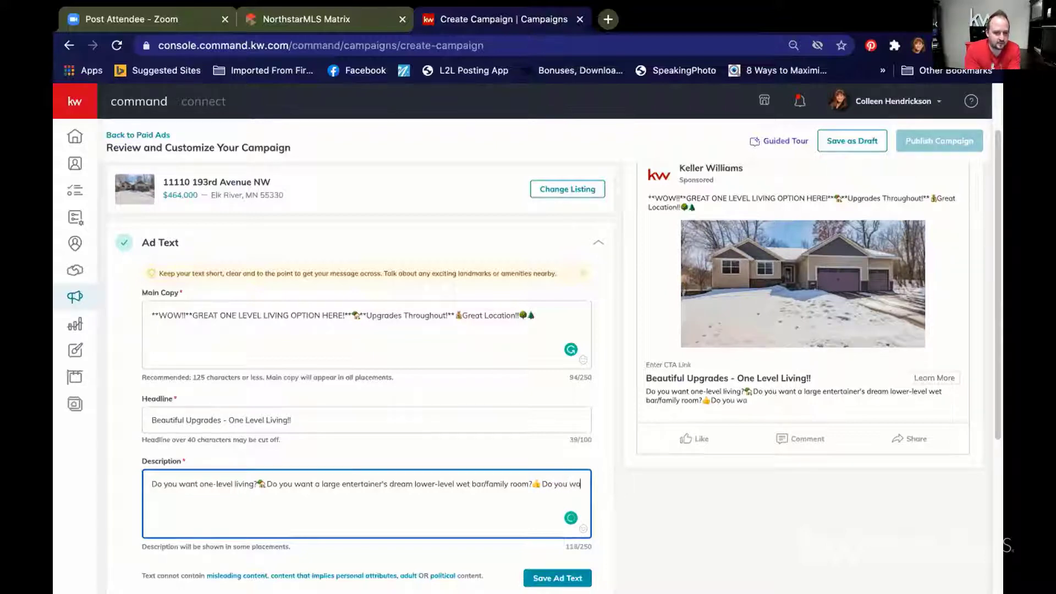
{"action": "type", "text": "nt an outdoor "}
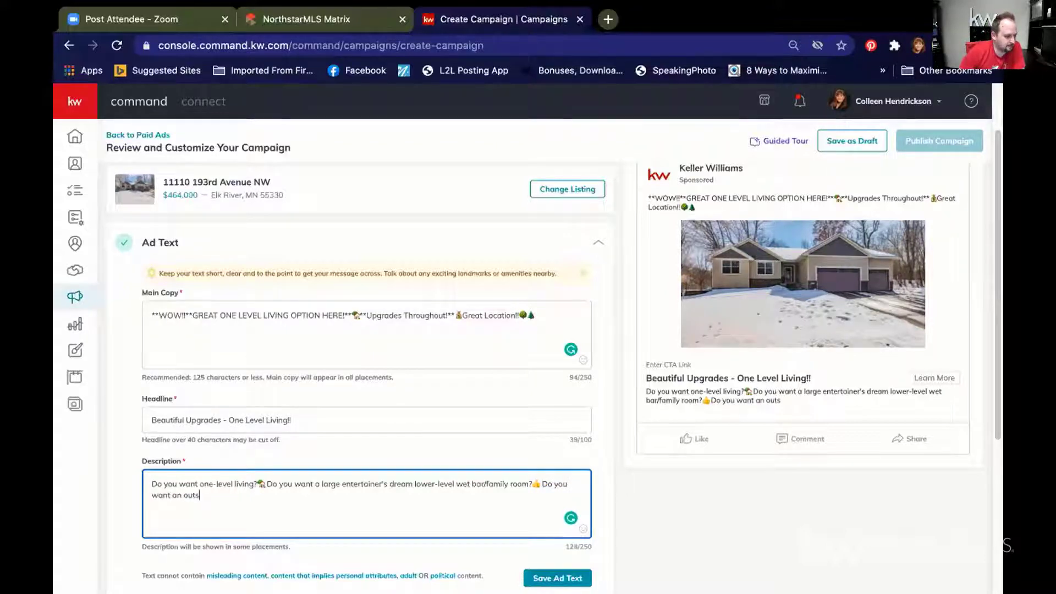
{"action": "type", "text": "kitchen?"}
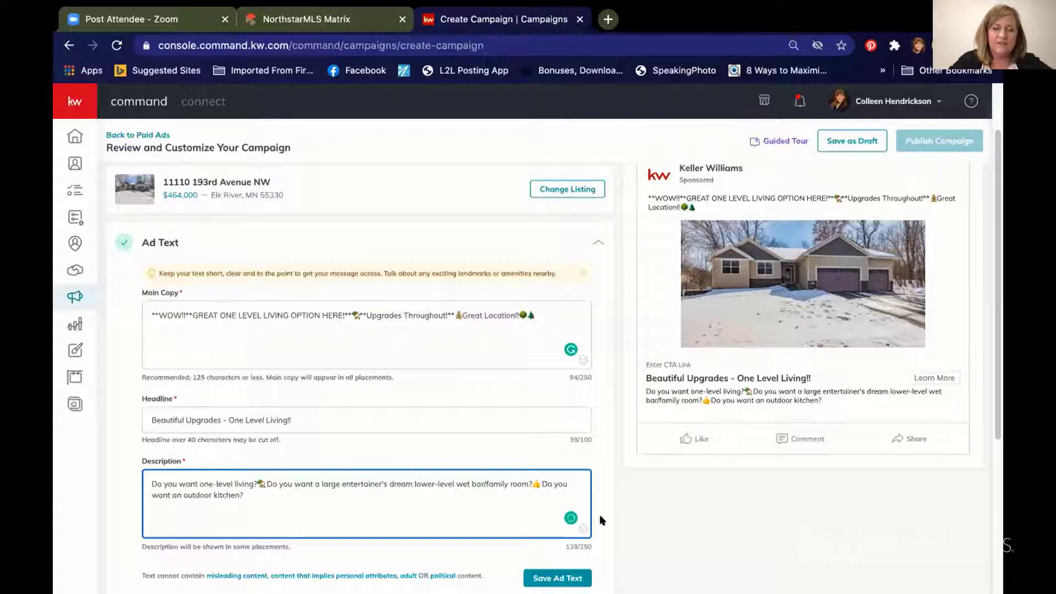
Step: Insert a tree emoji followed by 'Click below for more details!'
{"action": "left_click", "coordinate": [577, 529]}
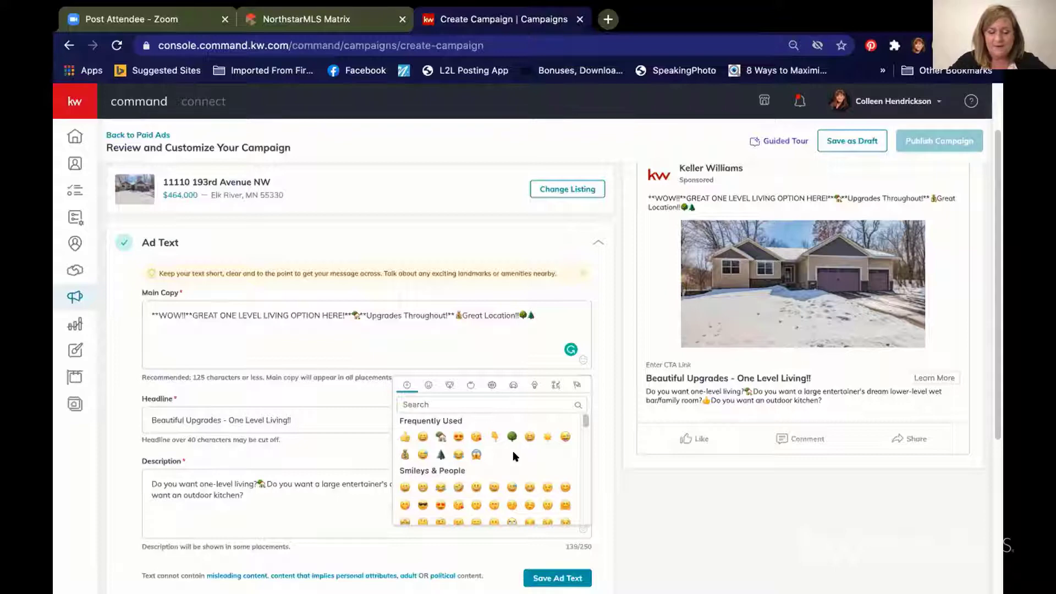
{"action": "left_click", "coordinate": [441, 454]}
{"action": "left_click", "coordinate": [284, 495]}
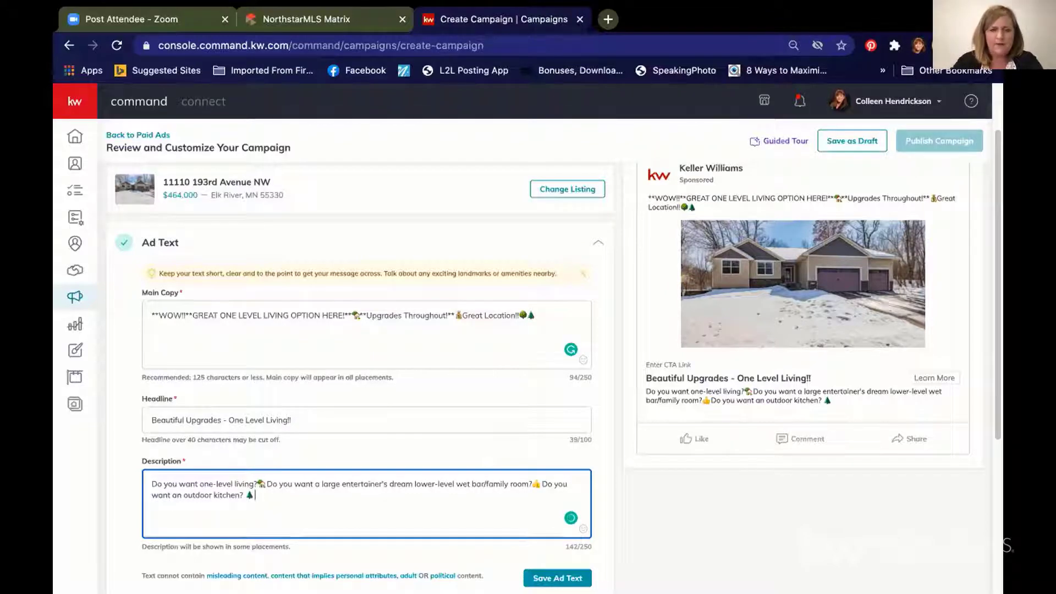
{"action": "type", "text": "Click"}
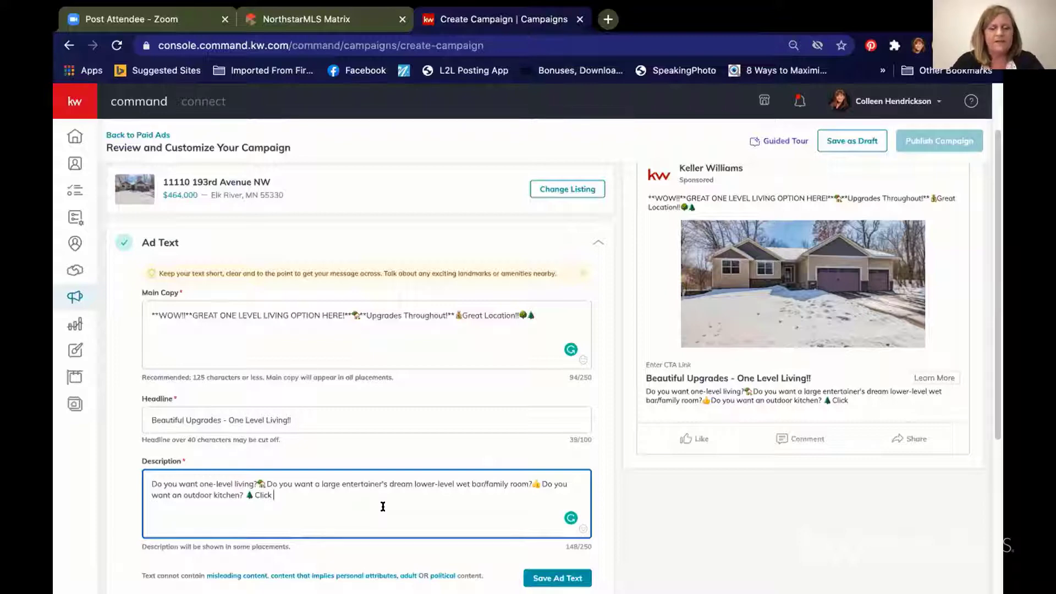
{"action": "type", "text": "belo"}
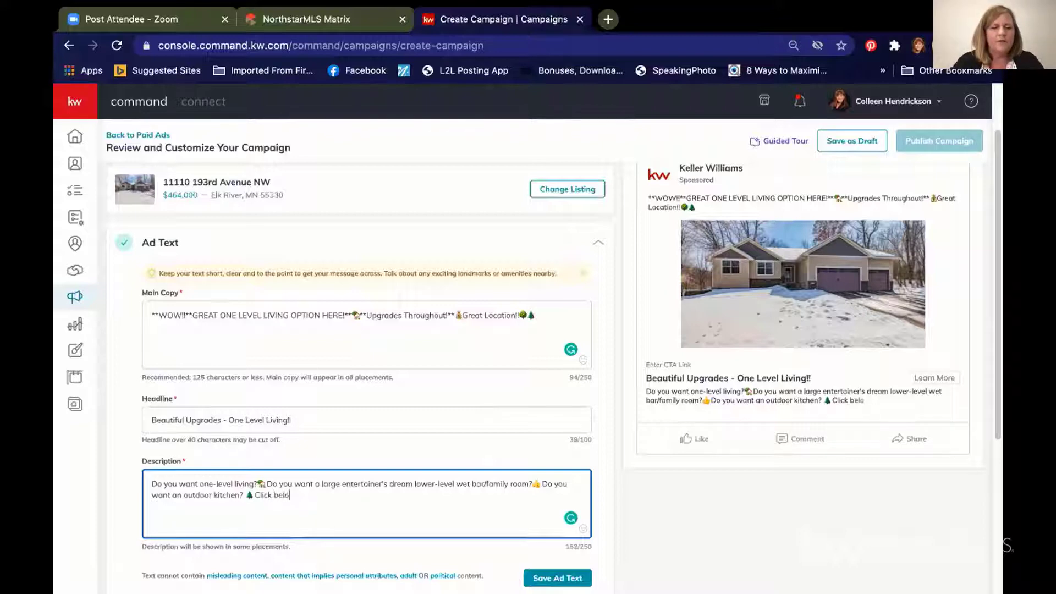
{"action": "type", "text": "w for more d"}
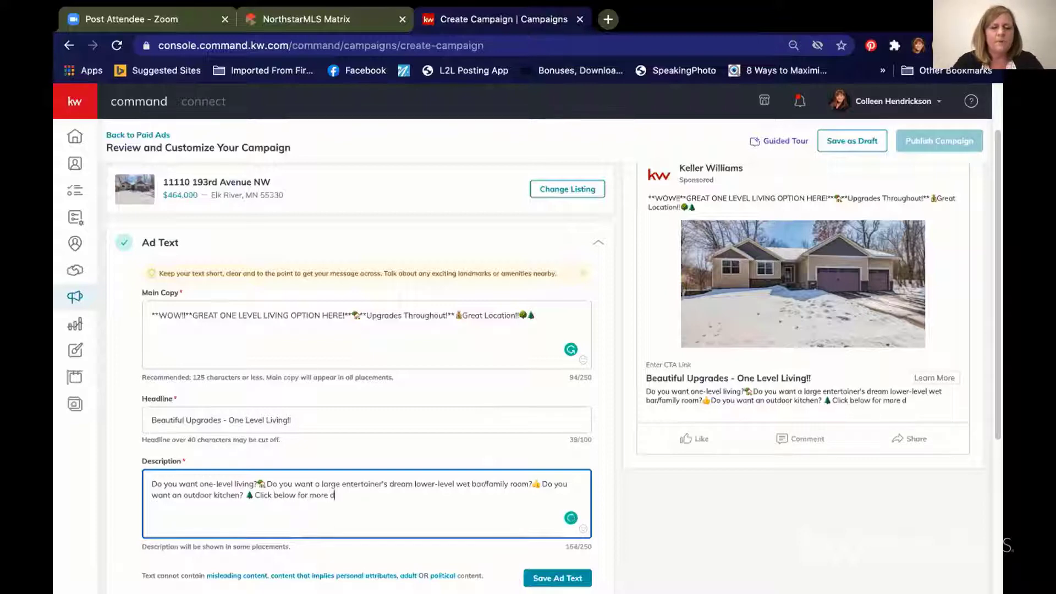
{"action": "type", "text": "etails!"}
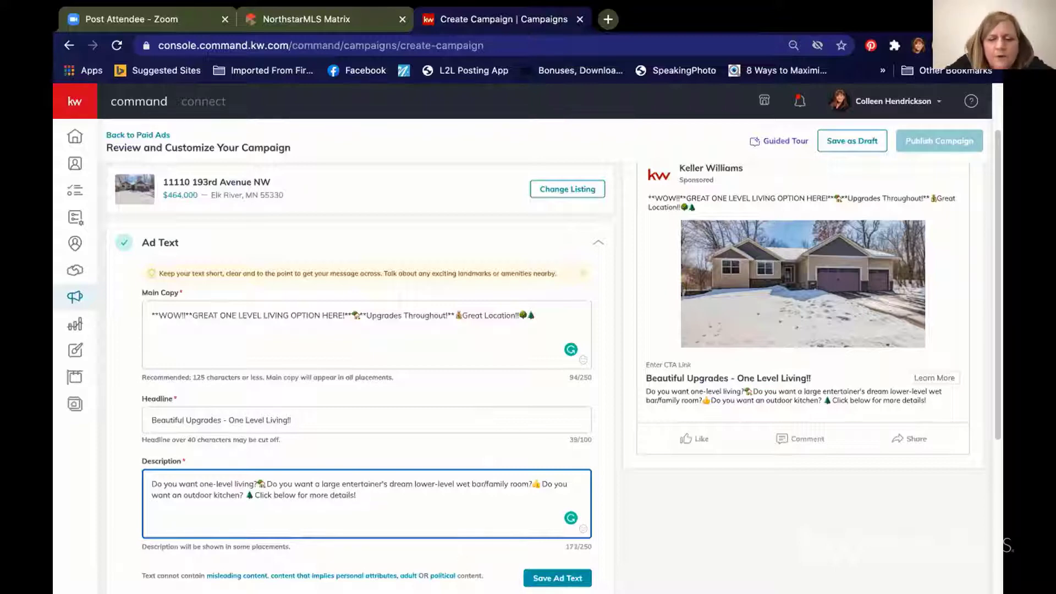
Step: Finish the description with three pointing-down emojis
{"action": "left_click", "coordinate": [582, 529]}
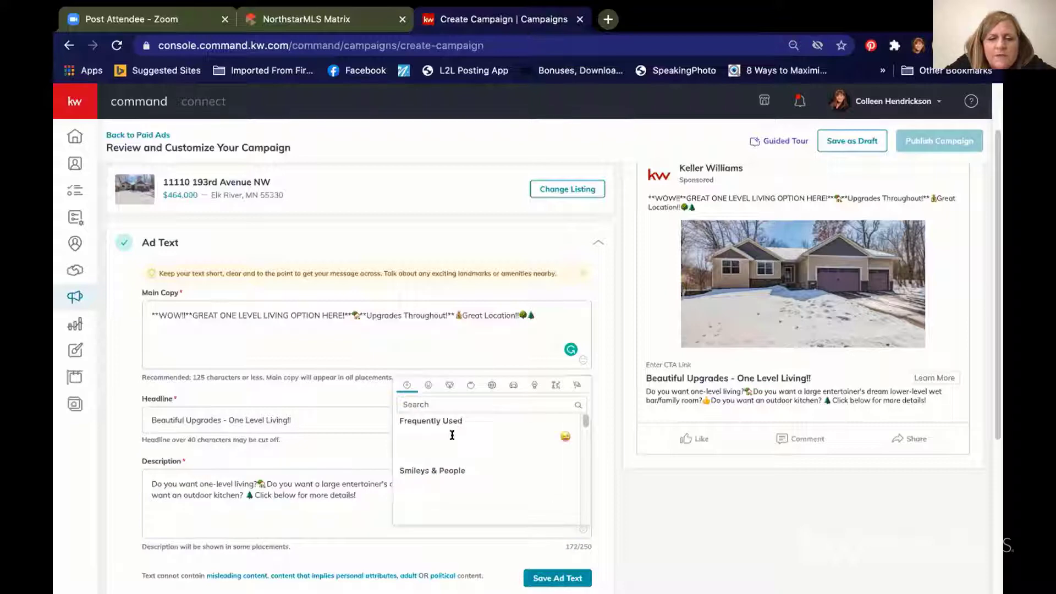
{"action": "left_click", "coordinate": [536, 336]}
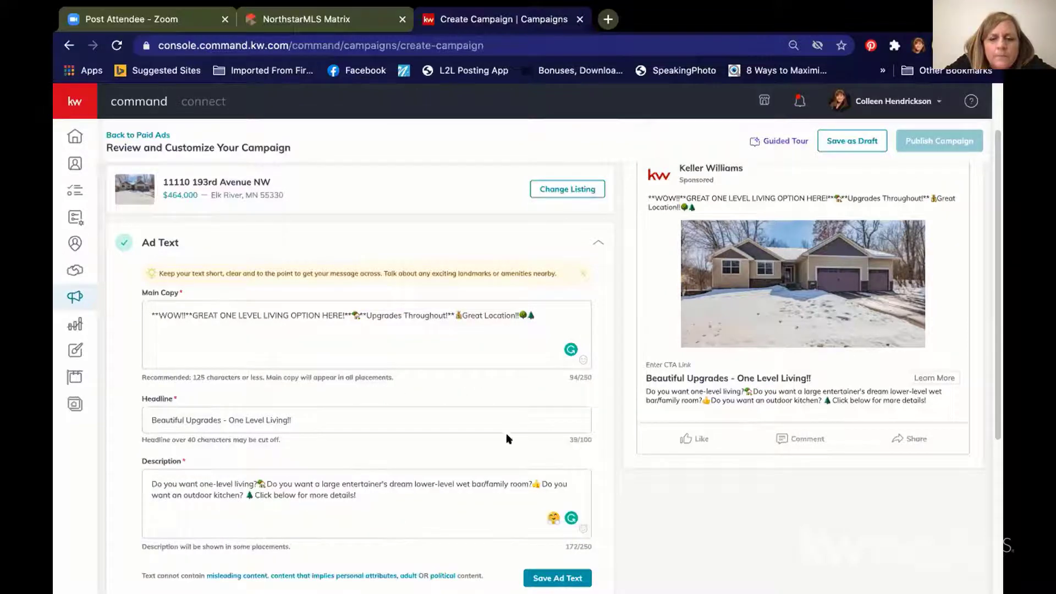
{"action": "left_click", "coordinate": [583, 530]}
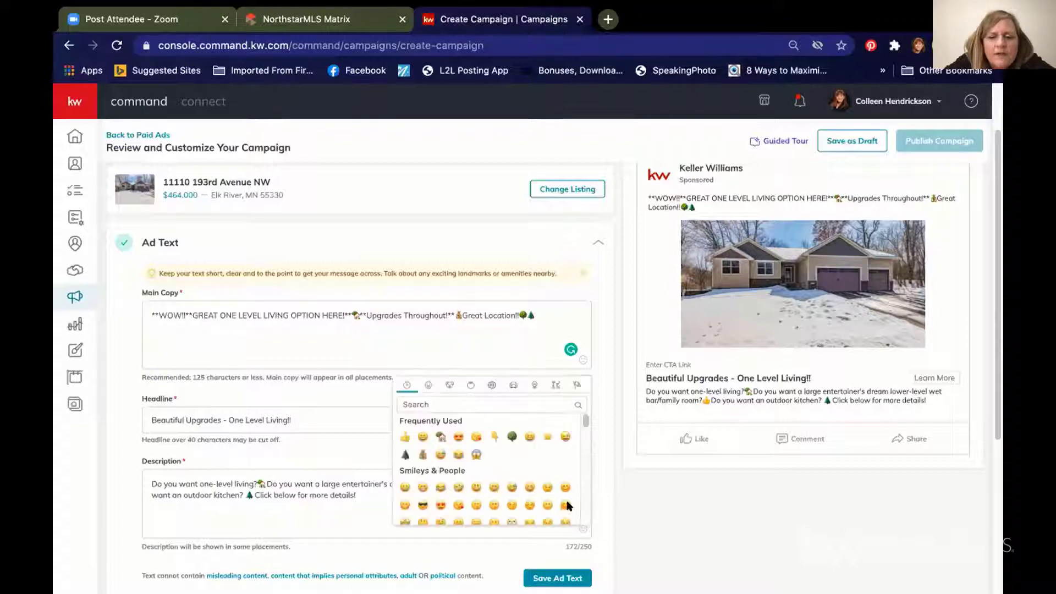
{"action": "left_click", "coordinate": [493, 436]}
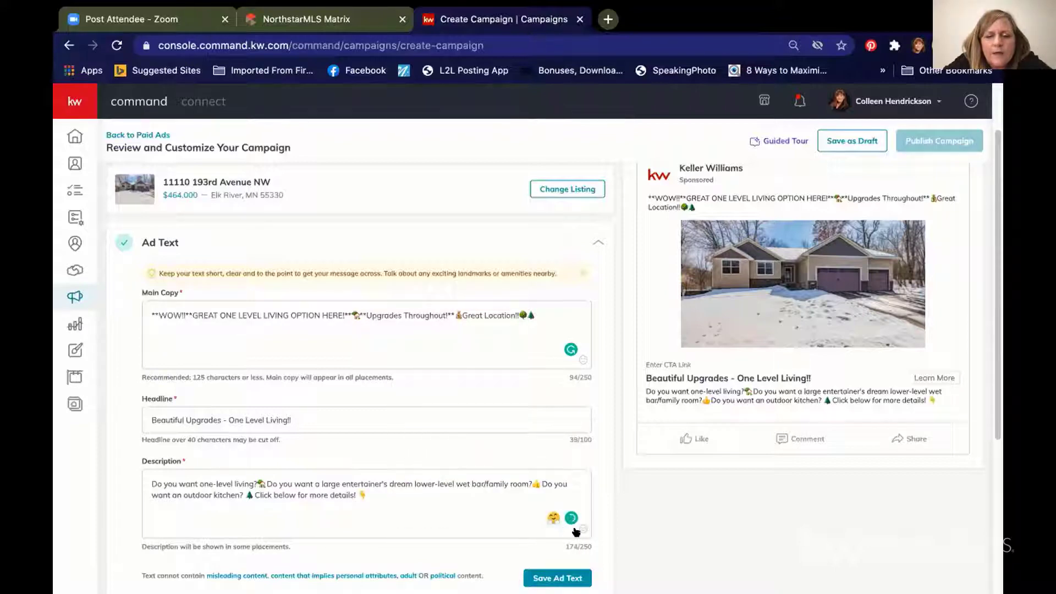
{"action": "left_click", "coordinate": [582, 527]}
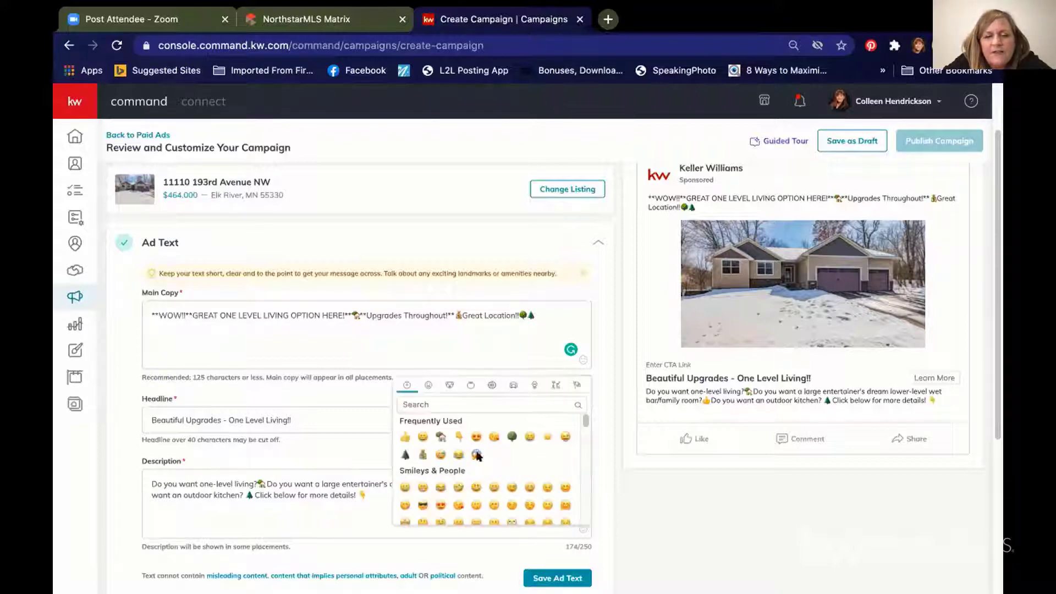
{"action": "left_click", "coordinate": [459, 436]}
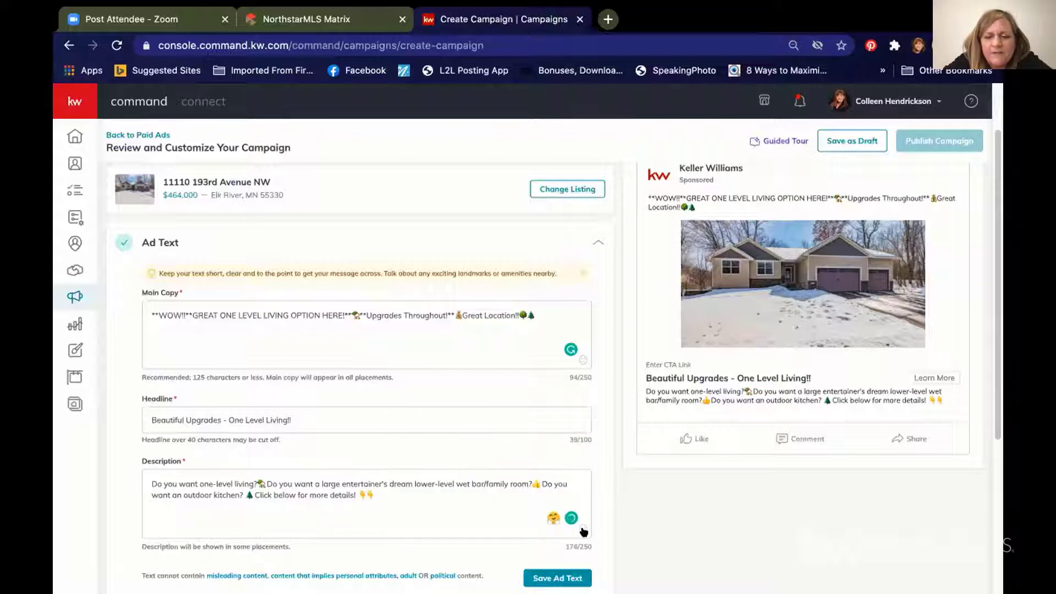
{"action": "left_click", "coordinate": [582, 527]}
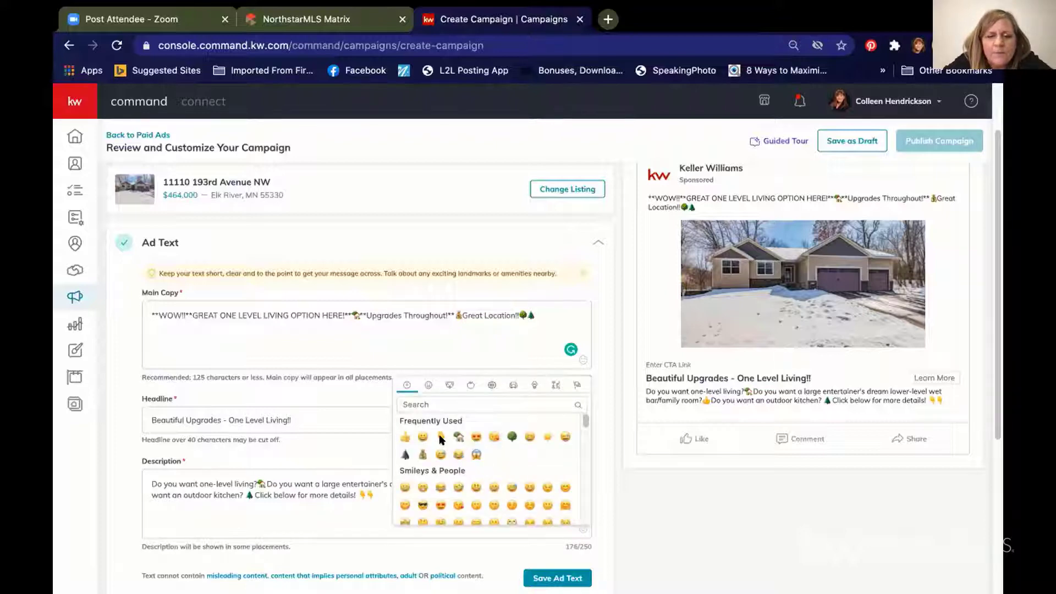
{"action": "left_click", "coordinate": [441, 436]}
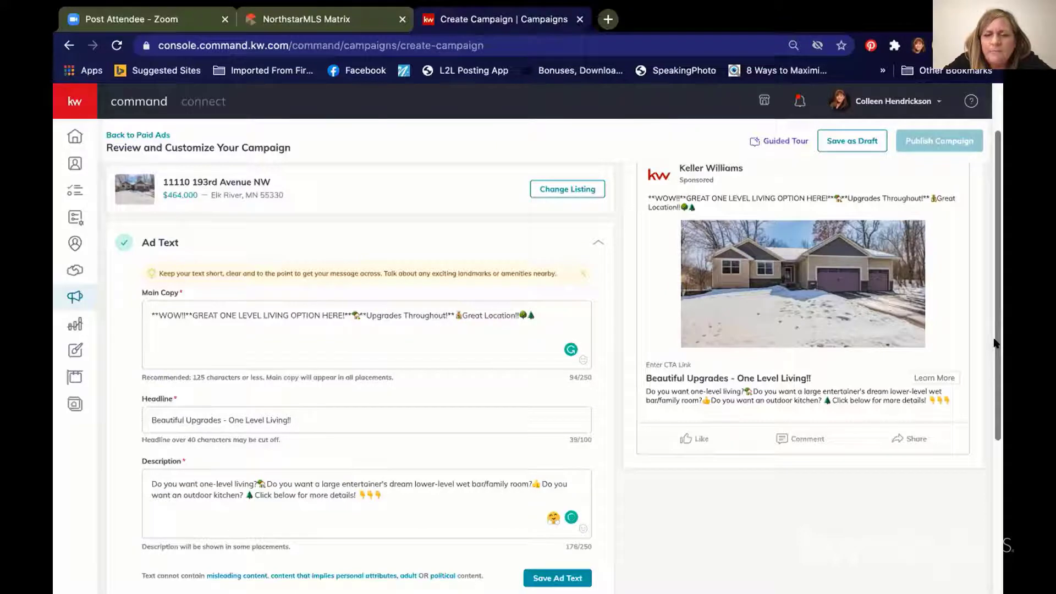
Step: Save the ad text, then configure Ad Media to add another listing photo
{"action": "left_click_drag", "start_coordinate": [995, 343], "coordinate": [997, 458]}
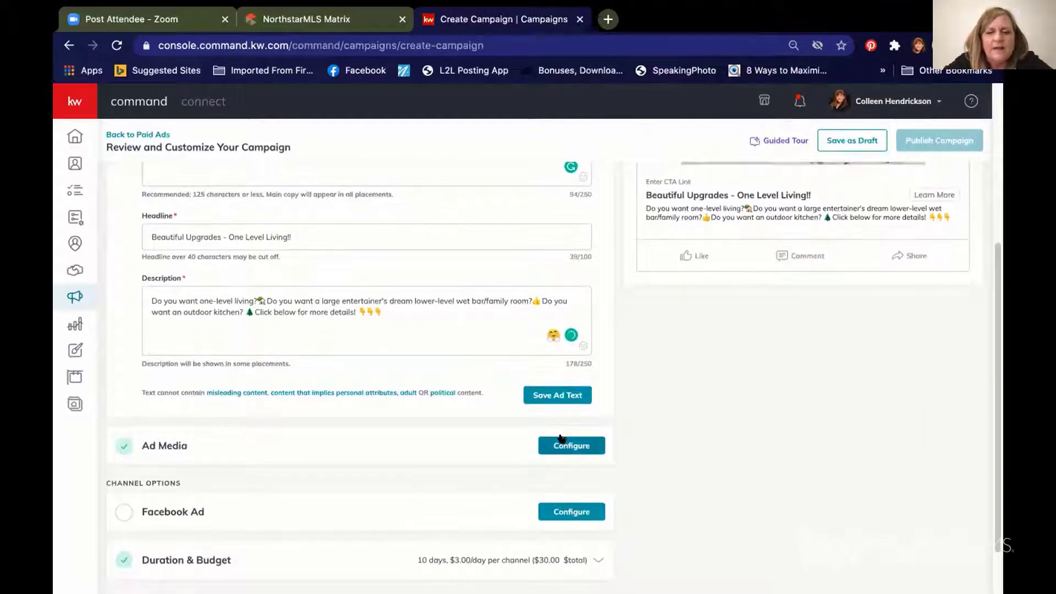
{"action": "left_click", "coordinate": [543, 395]}
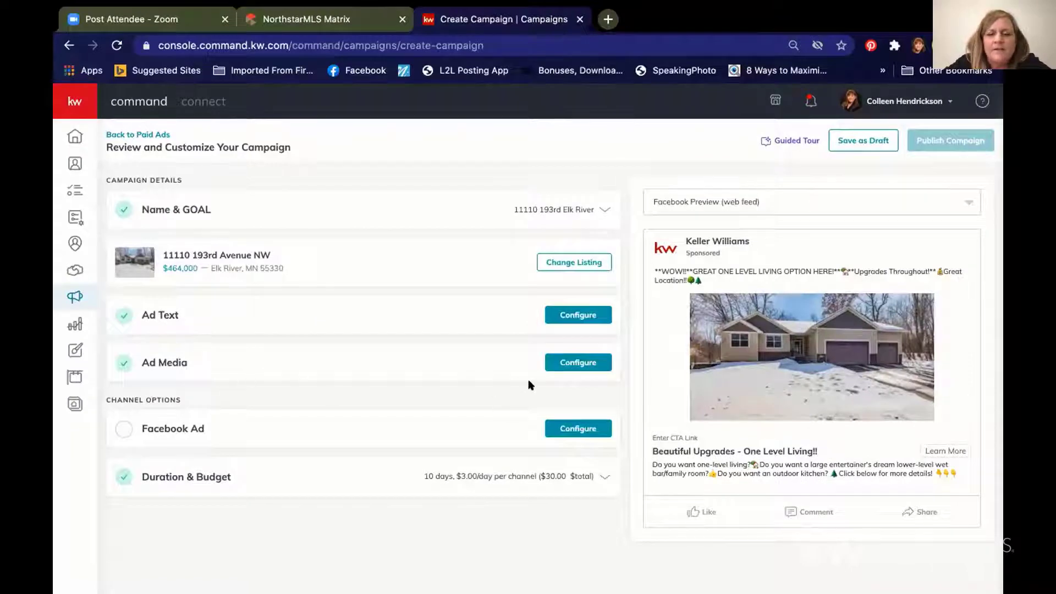
{"action": "left_click", "coordinate": [572, 362]}
{"action": "scroll", "coordinate": [235, 420], "scroll_direction": "down", "scroll_amount": 3}
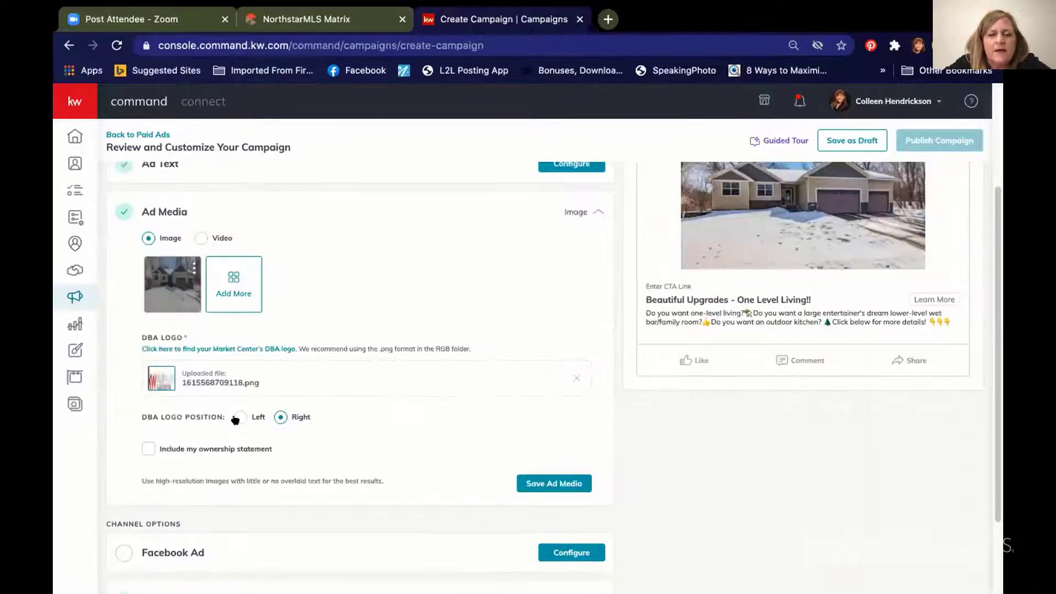
{"action": "left_click", "coordinate": [230, 274]}
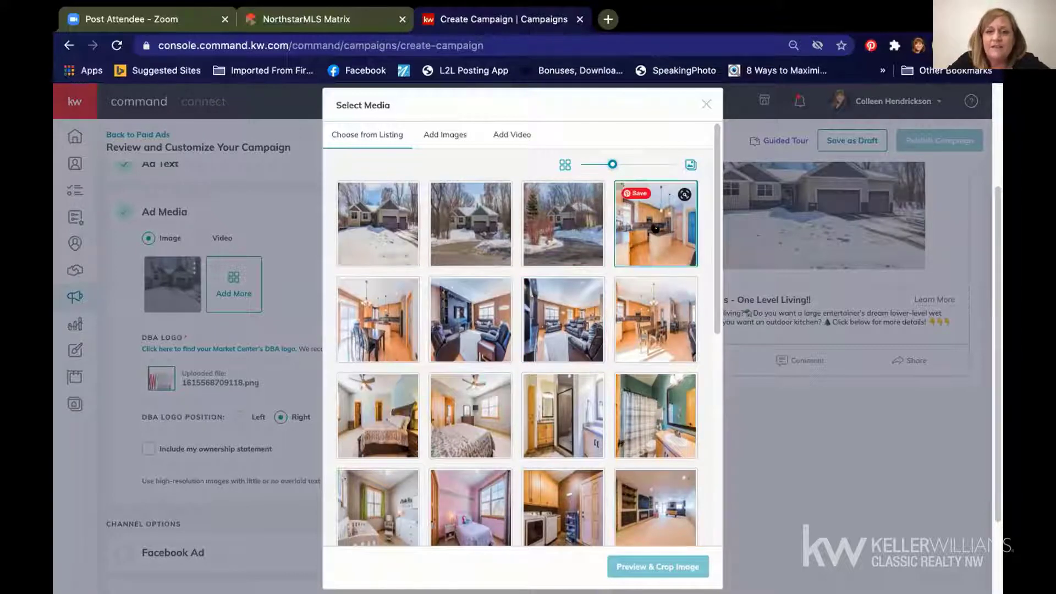
Step: Crop and save a kitchen photo into the ad media
{"action": "left_click", "coordinate": [655, 229]}
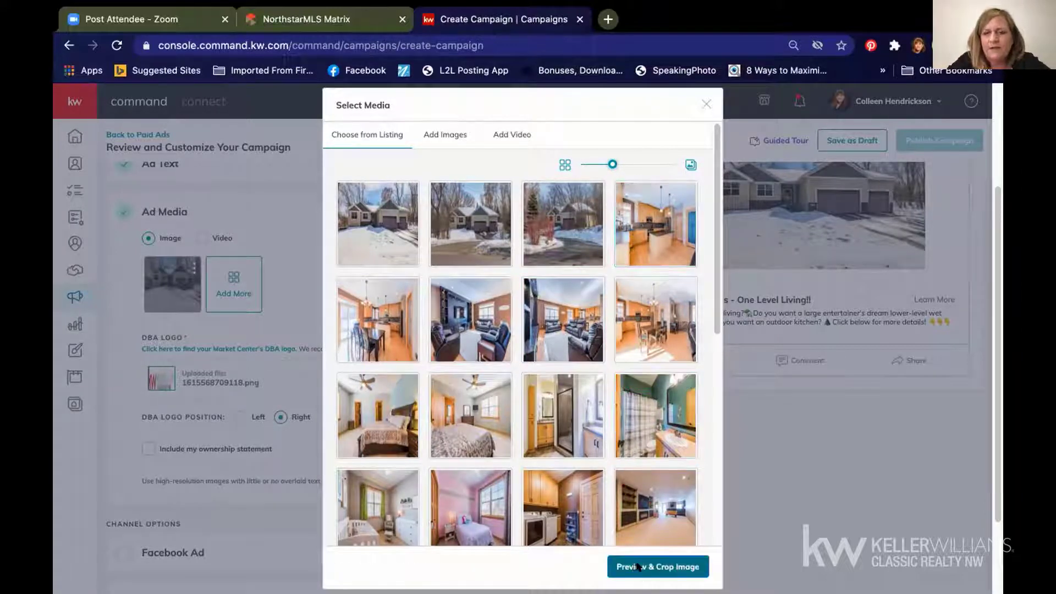
{"action": "left_click", "coordinate": [638, 567]}
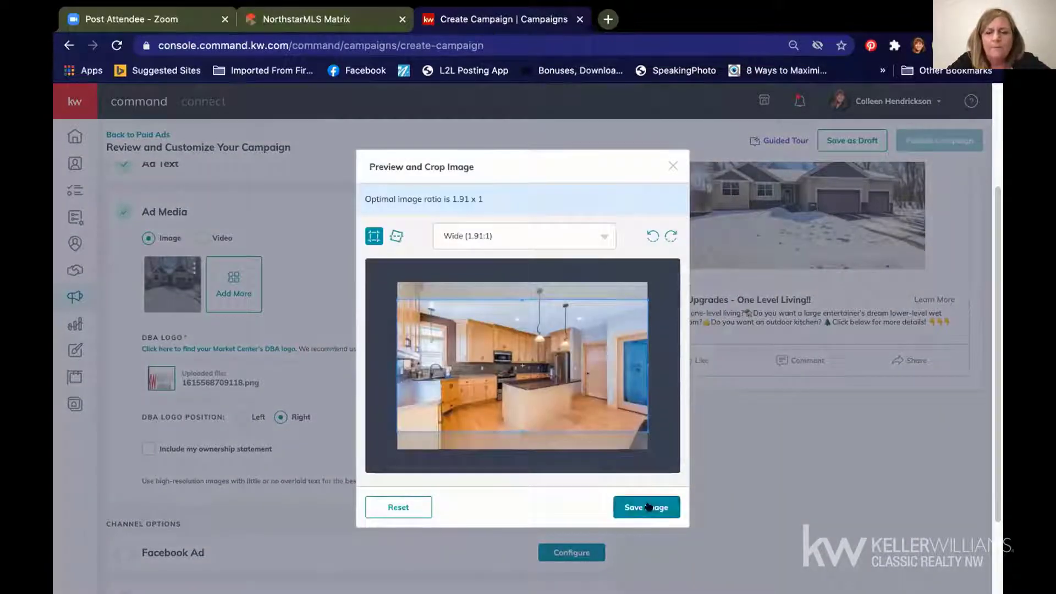
{"action": "left_click", "coordinate": [648, 506]}
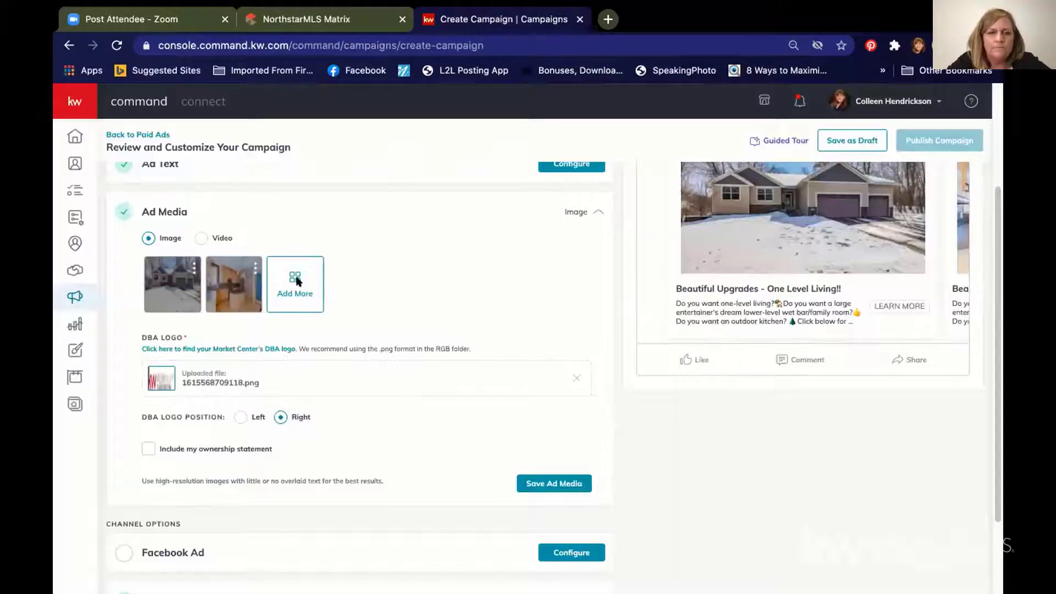
Step: Add the basement family room photo to the ad media
{"action": "left_click", "coordinate": [296, 281]}
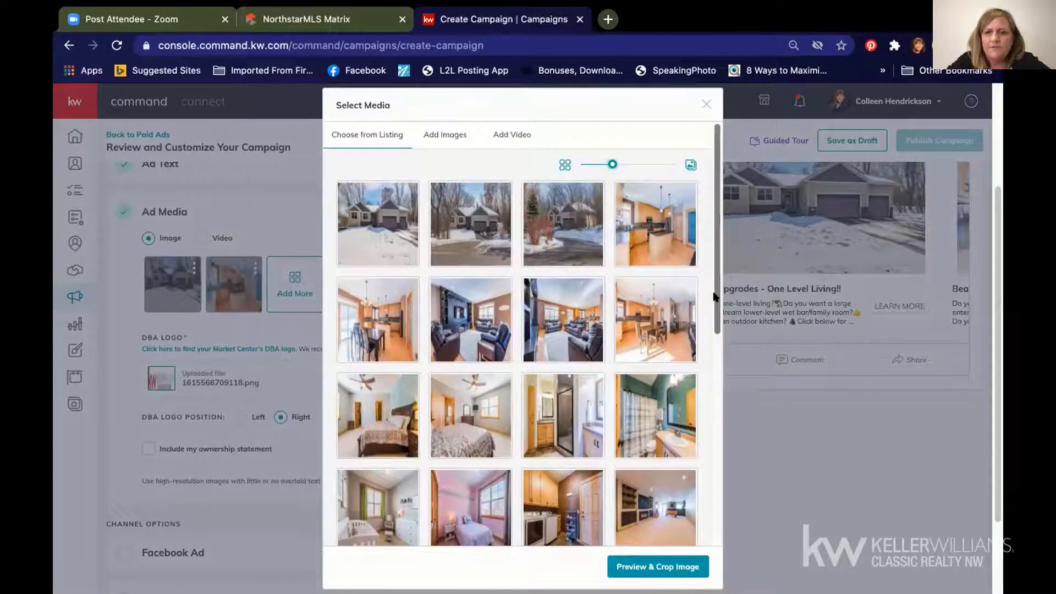
{"action": "scroll", "coordinate": [713, 300], "scroll_direction": "down", "scroll_amount": 2}
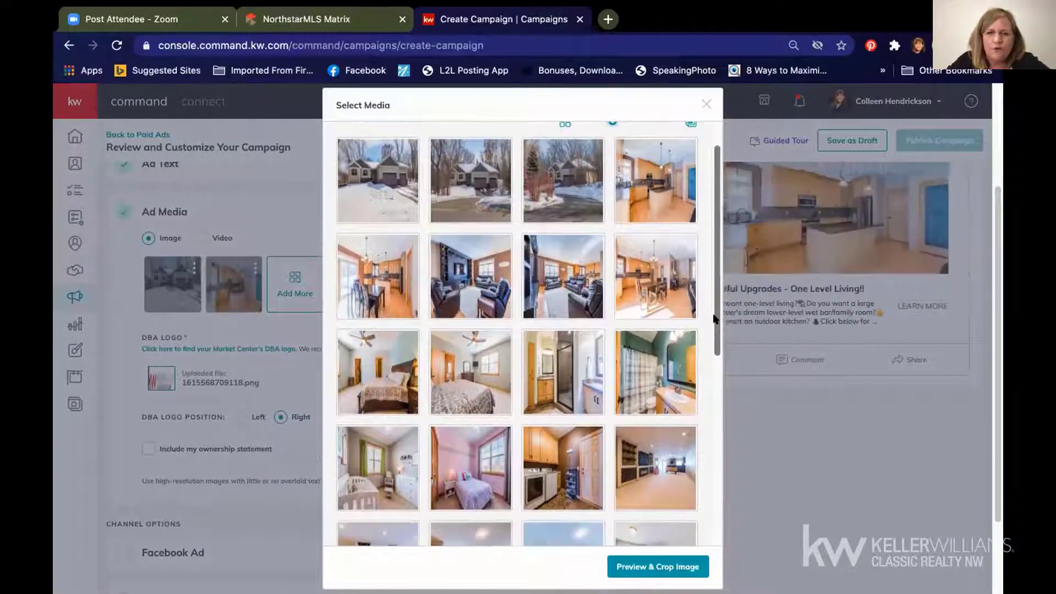
{"action": "scroll", "coordinate": [713, 318], "scroll_direction": "down", "scroll_amount": 3}
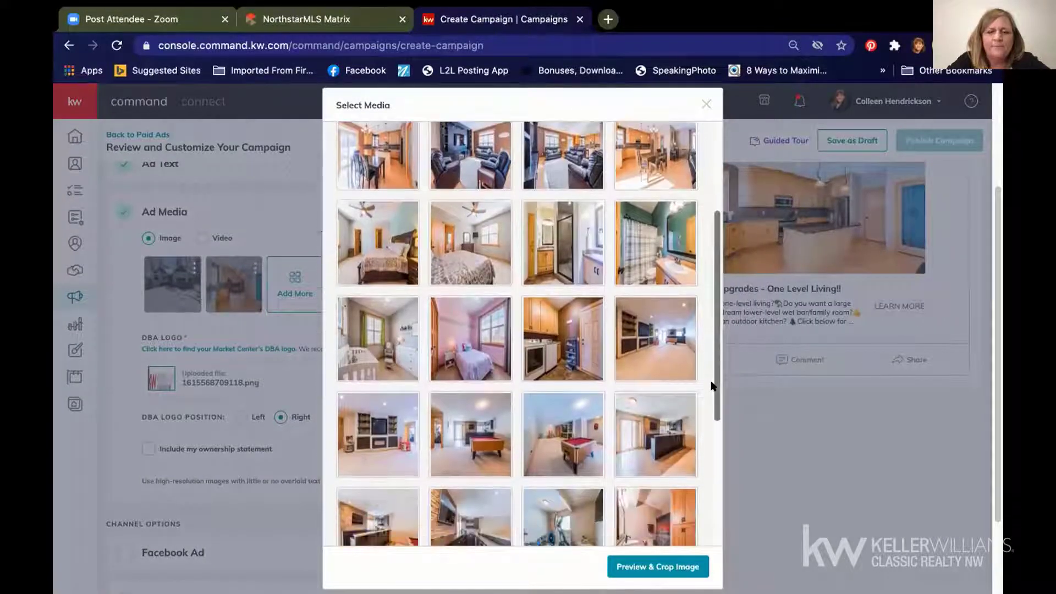
{"action": "scroll", "coordinate": [713, 390], "scroll_direction": "down", "scroll_amount": 1}
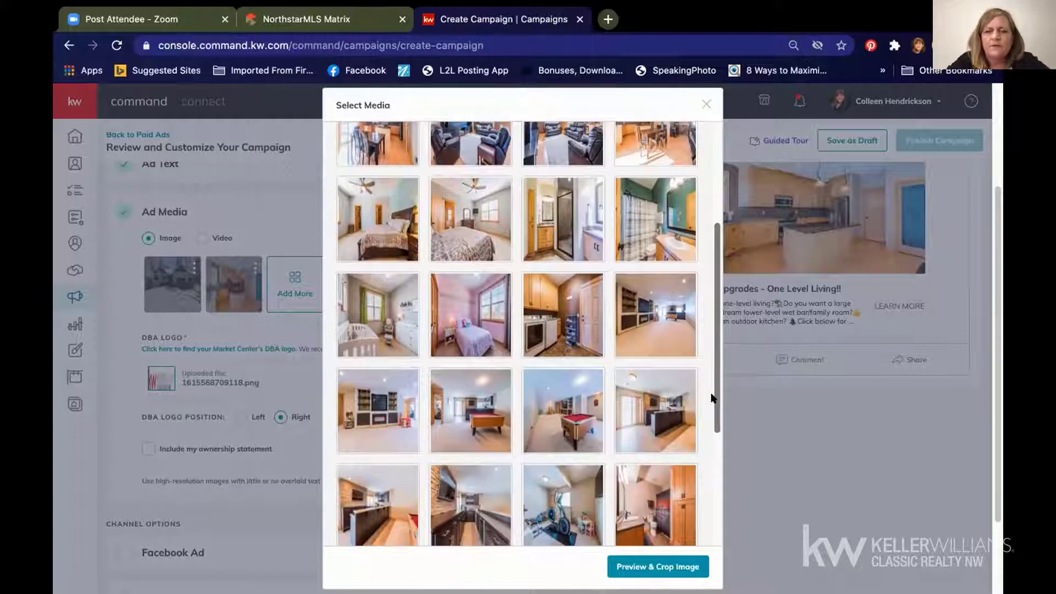
{"action": "left_click", "coordinate": [654, 541]}
{"action": "left_click", "coordinate": [657, 566]}
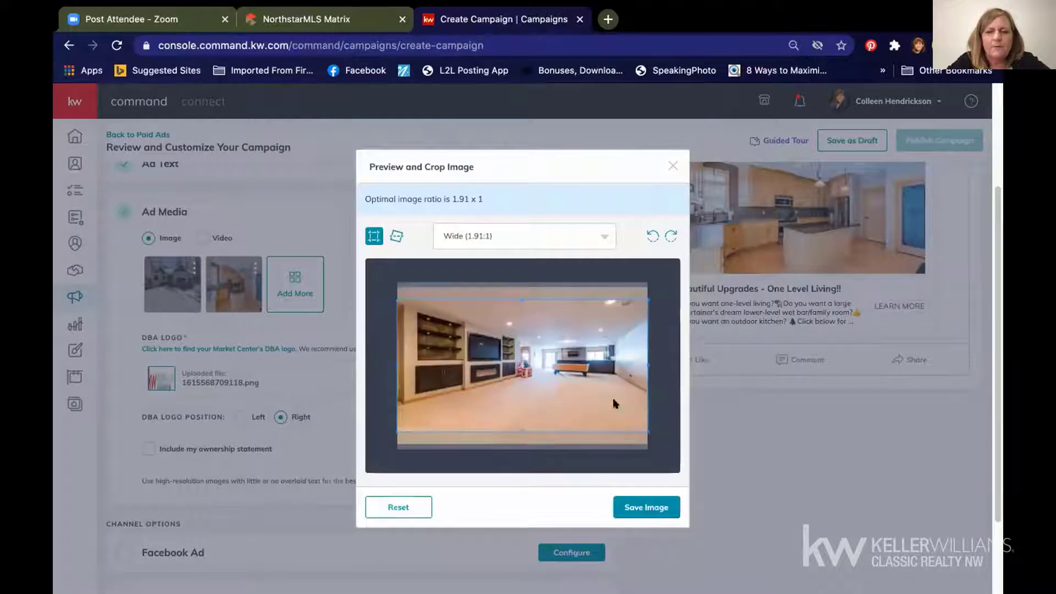
{"action": "left_click", "coordinate": [635, 509]}
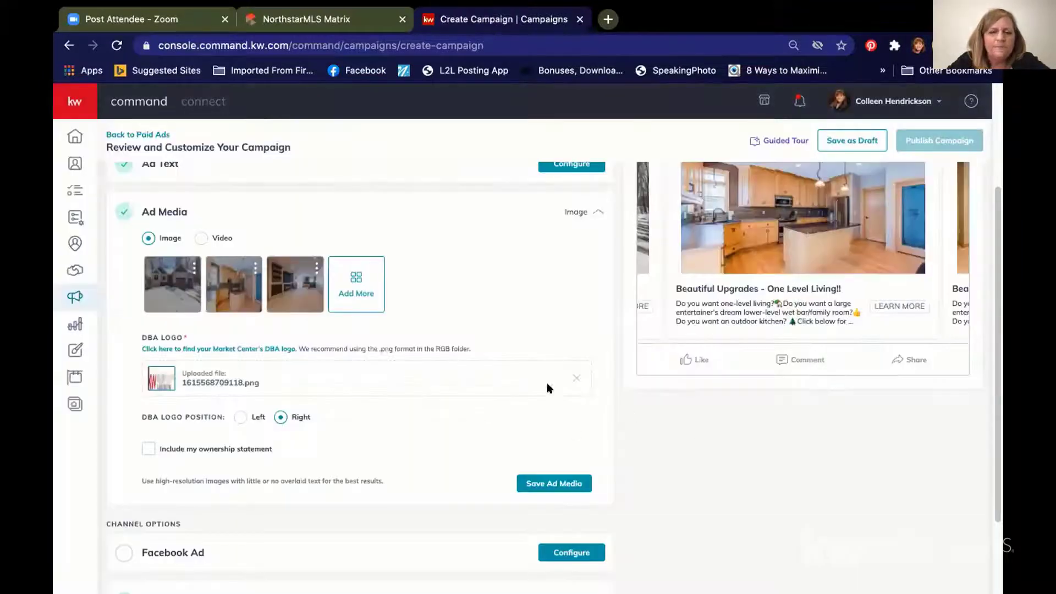
Step: Add the snowy patio photo with the grill to the ad media
{"action": "left_click", "coordinate": [357, 276]}
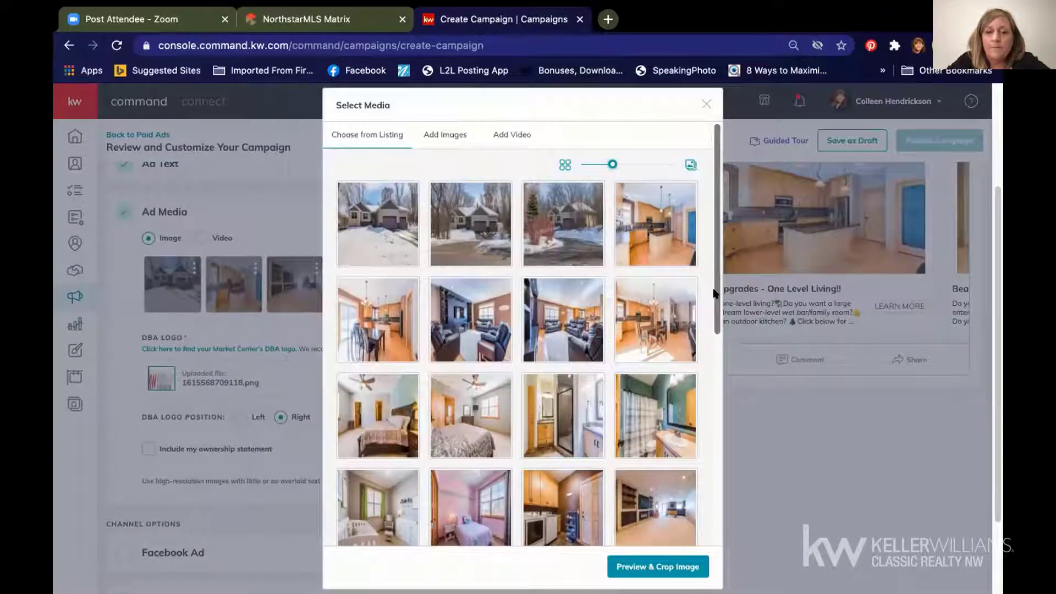
{"action": "left_click_drag", "start_coordinate": [714, 293], "coordinate": [709, 510]}
{"action": "left_click", "coordinate": [403, 446]}
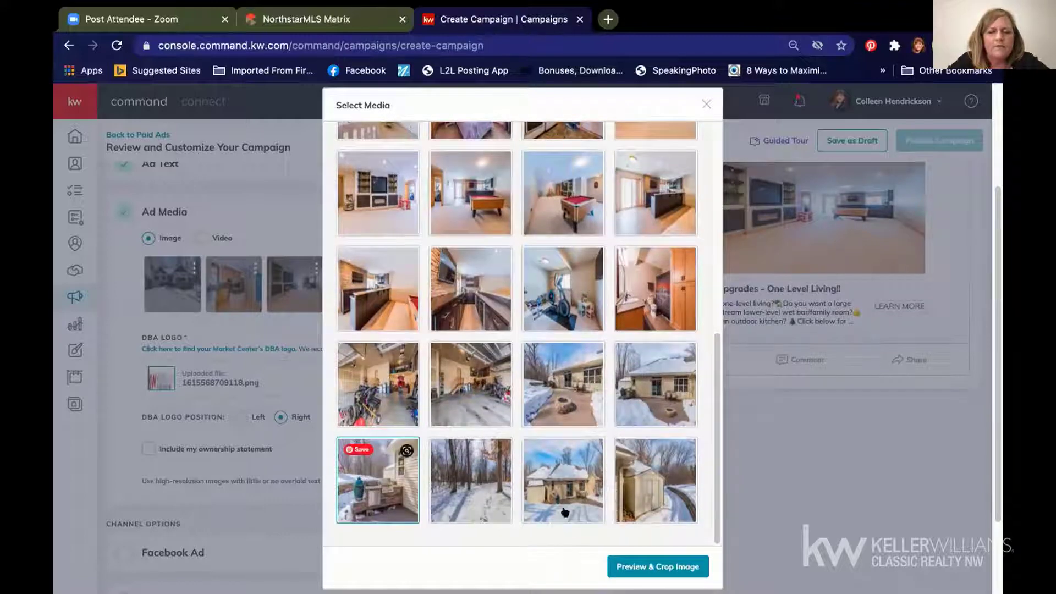
{"action": "left_click", "coordinate": [659, 572]}
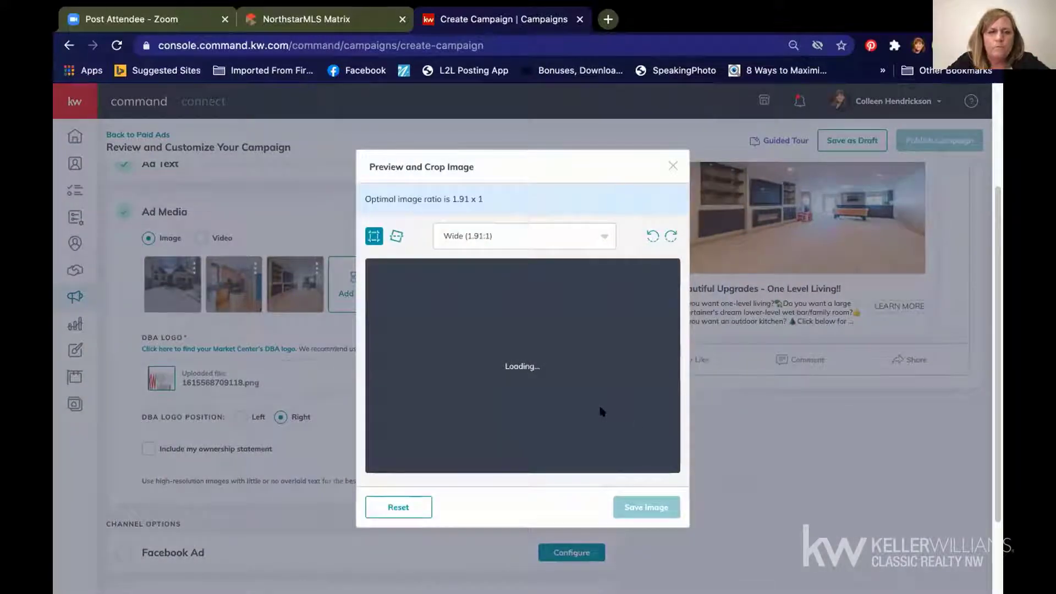
{"action": "left_click", "coordinate": [641, 508]}
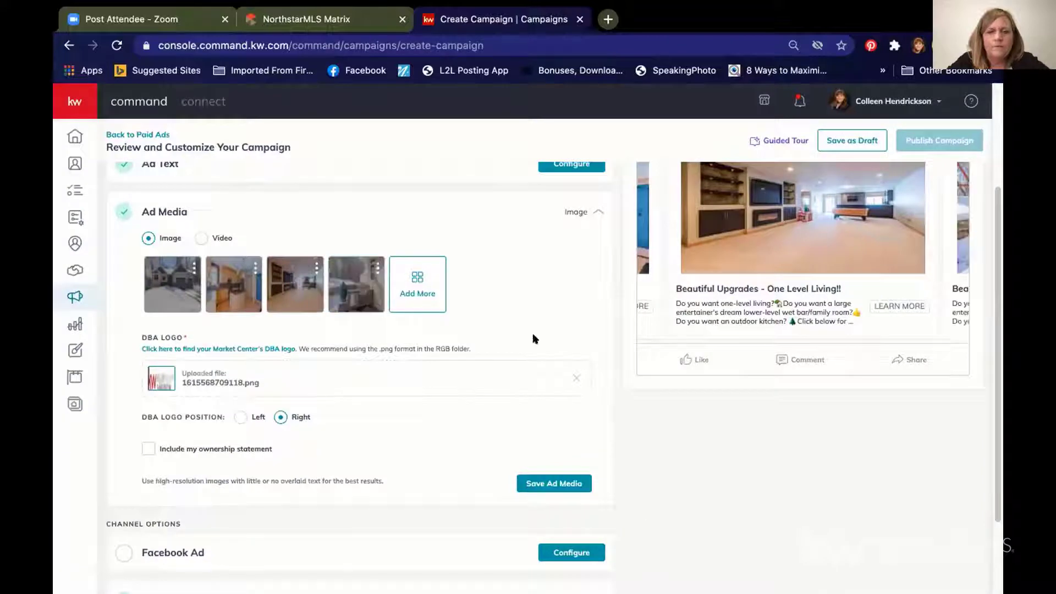
Step: Add another kitchen photo, cropped Wide 1.91:1, as the fifth carousel image
{"action": "left_click", "coordinate": [417, 276]}
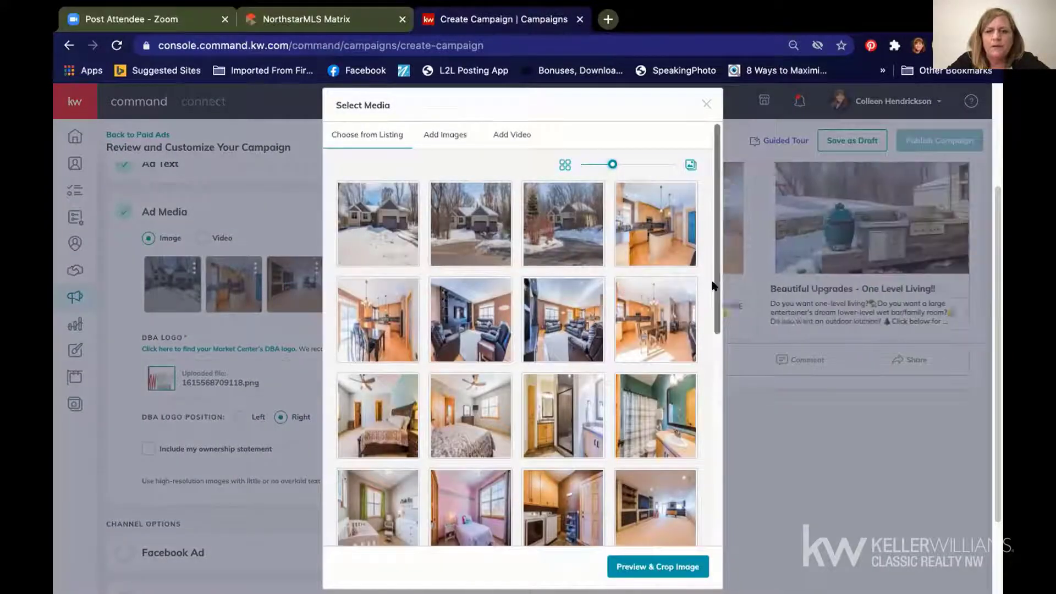
{"action": "left_click_drag", "start_coordinate": [715, 286], "coordinate": [714, 355]}
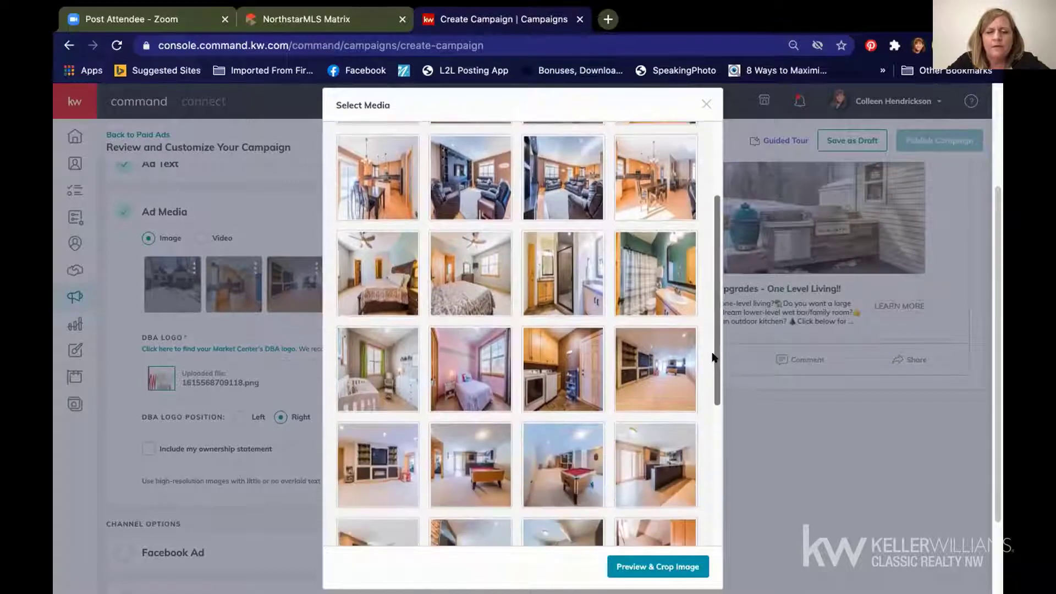
{"action": "left_click", "coordinate": [671, 484]}
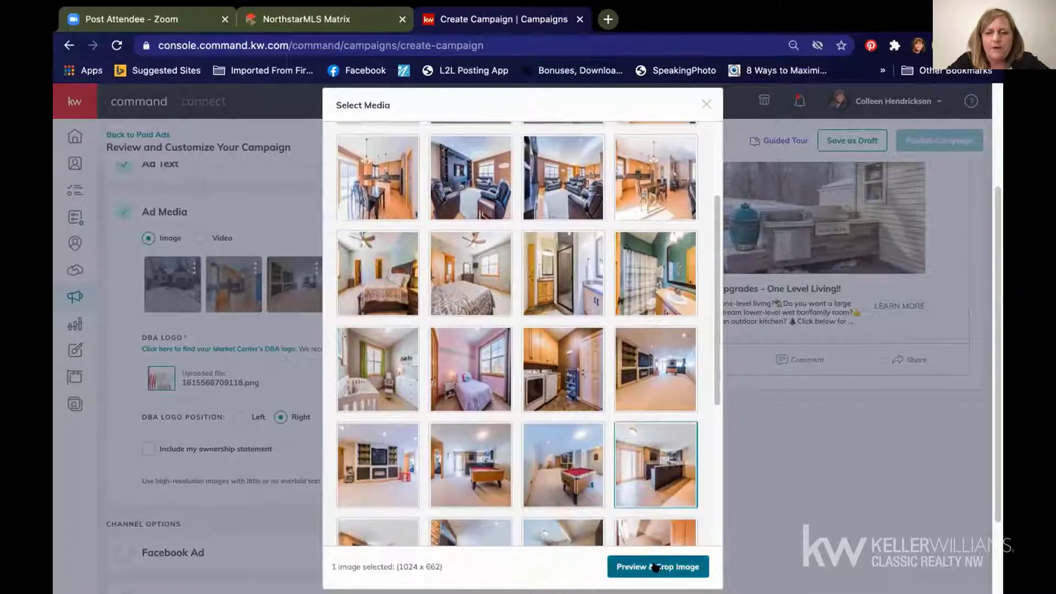
{"action": "left_click", "coordinate": [656, 566]}
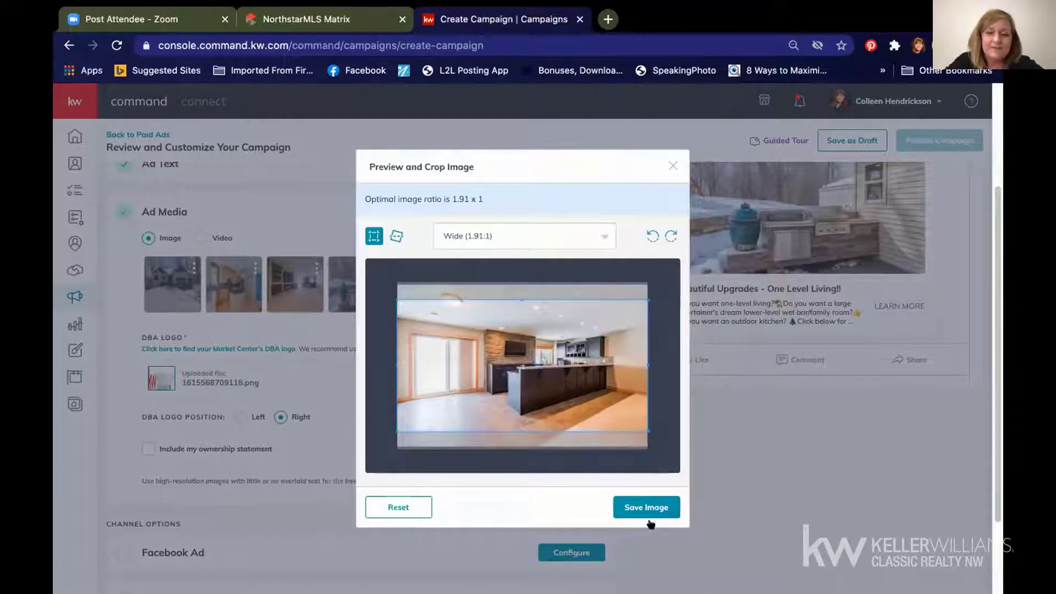
{"action": "left_click", "coordinate": [648, 509]}
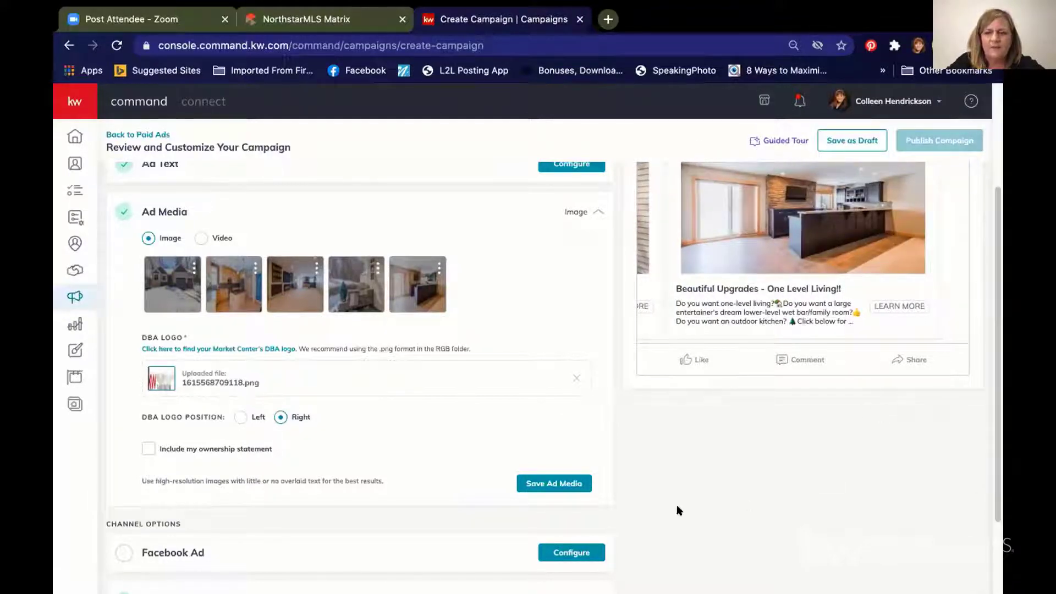
Step: Save the ad media and set the Facebook ad to run from the Selling The Twin Cities Team page
{"action": "left_click", "coordinate": [552, 483]}
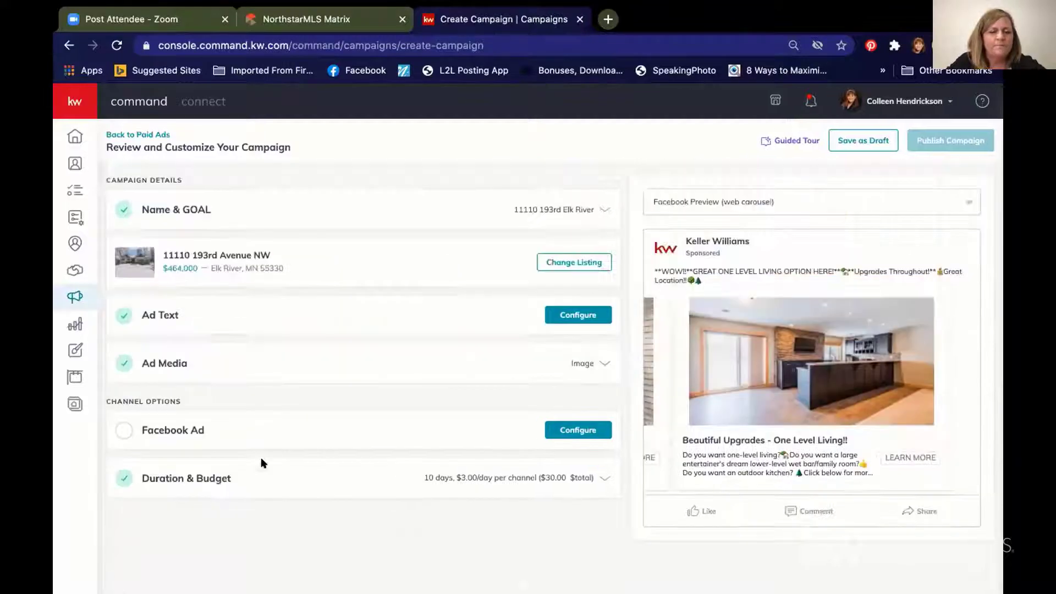
{"action": "left_click", "coordinate": [116, 434]}
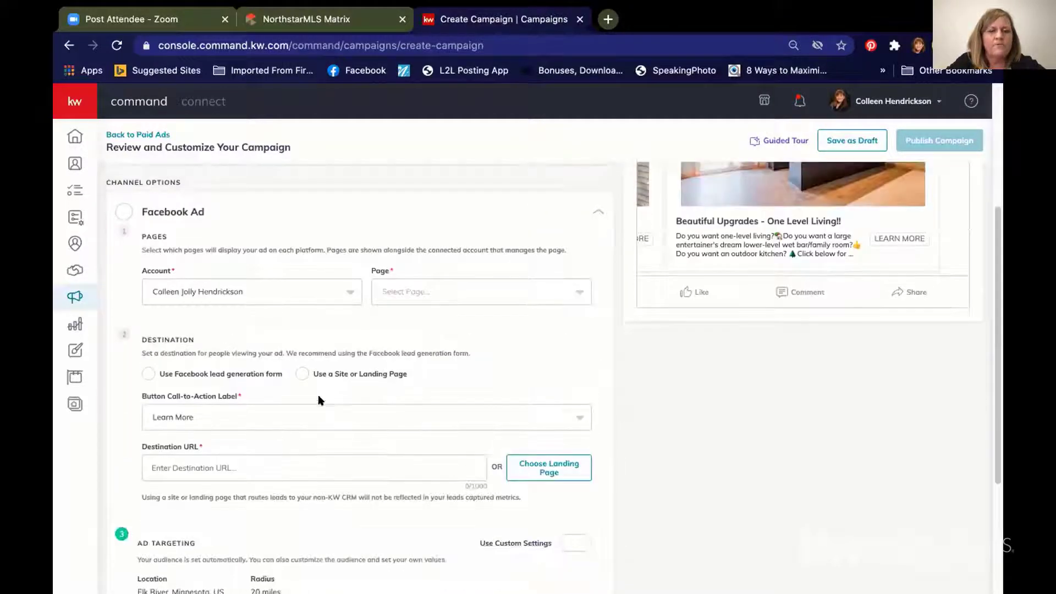
{"action": "left_click", "coordinate": [428, 292]}
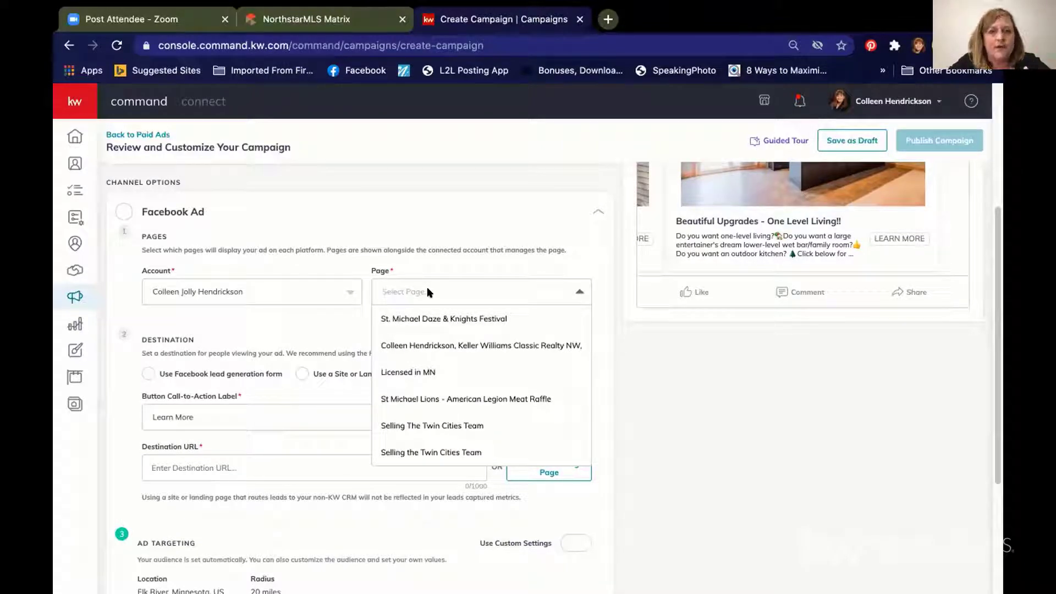
{"action": "left_click", "coordinate": [432, 425]}
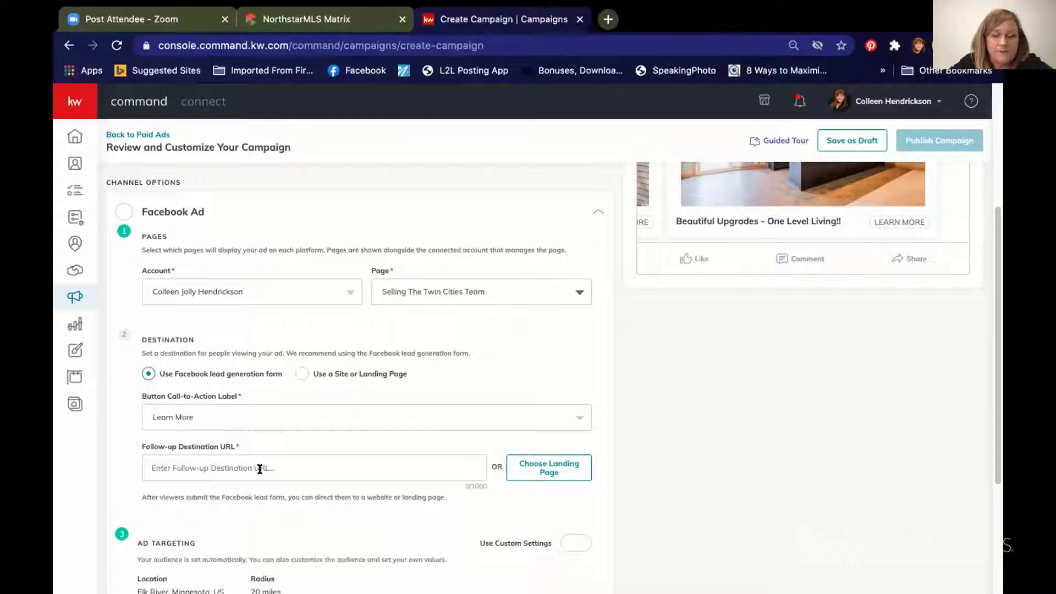
{"action": "left_click", "coordinate": [292, 470]}
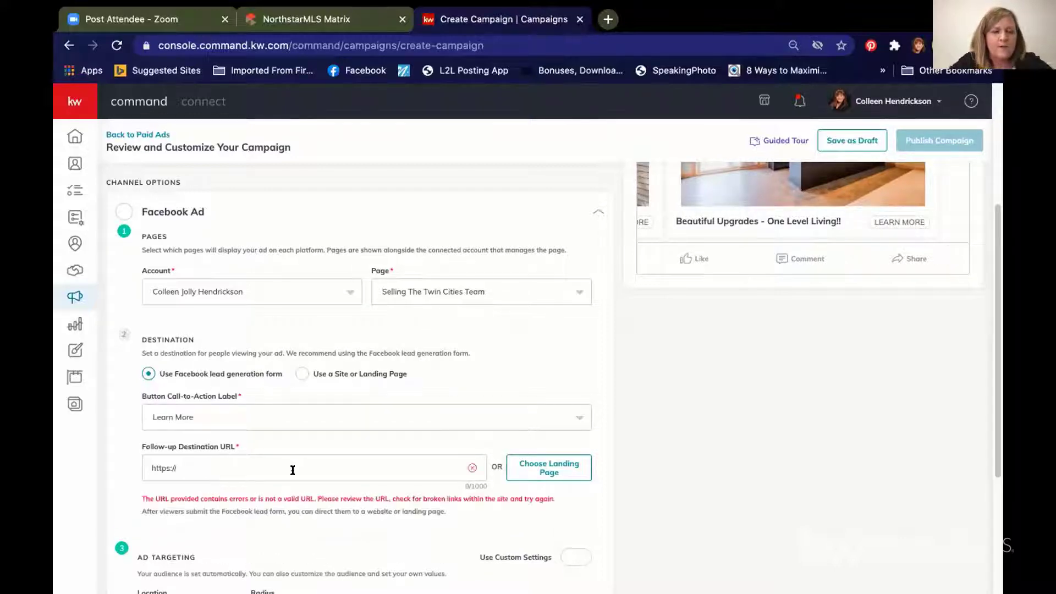
{"action": "type", "text": "www."}
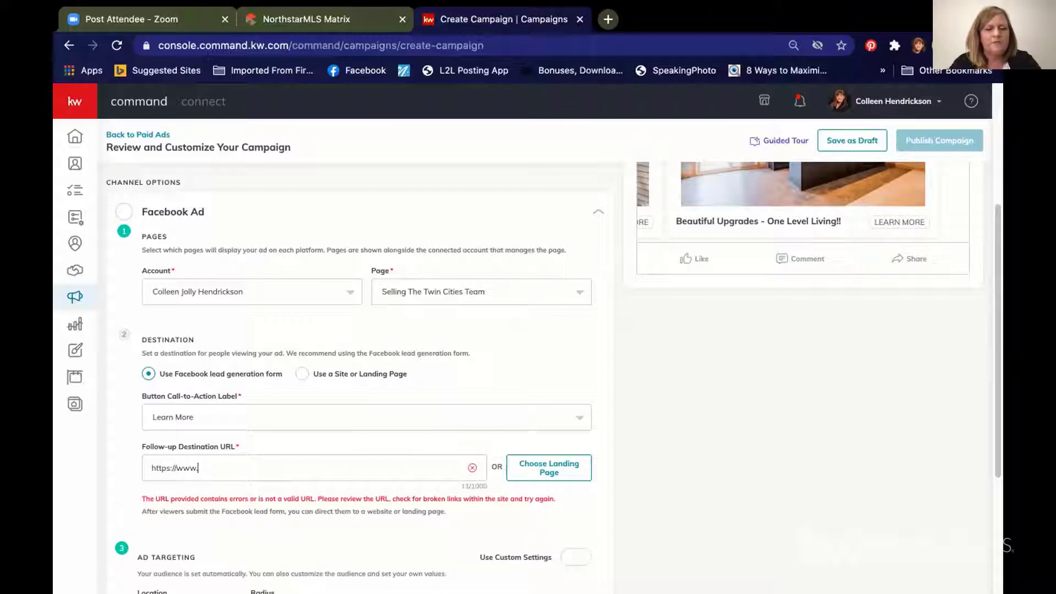
{"action": "type", "text": "sellingthe"}
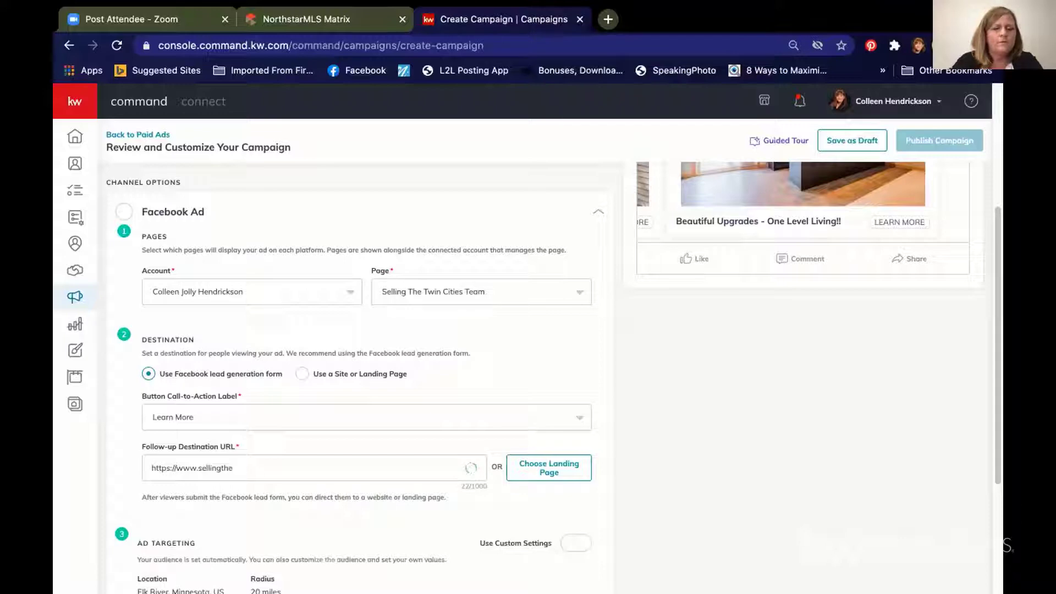
{"action": "type", "text": "twincities"}
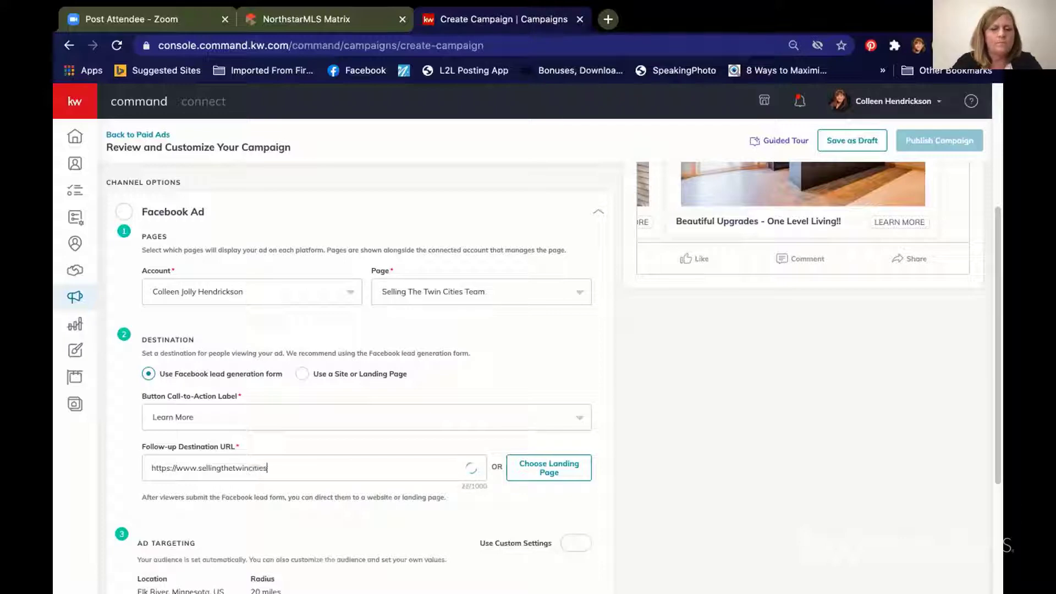
{"action": "type", "text": "team.com"}
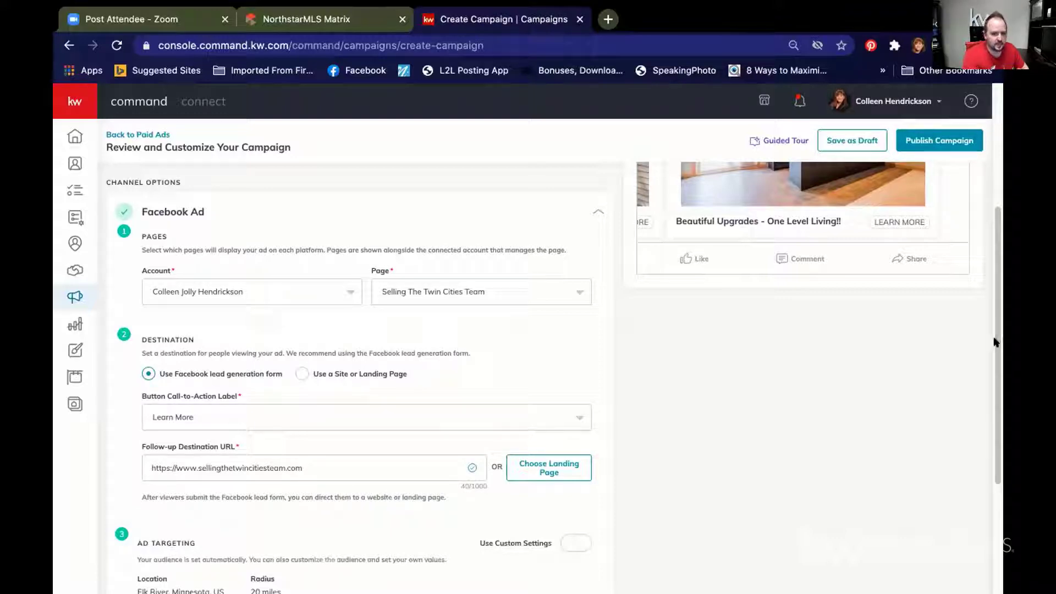
{"action": "left_click_drag", "start_coordinate": [996, 341], "coordinate": [995, 365]}
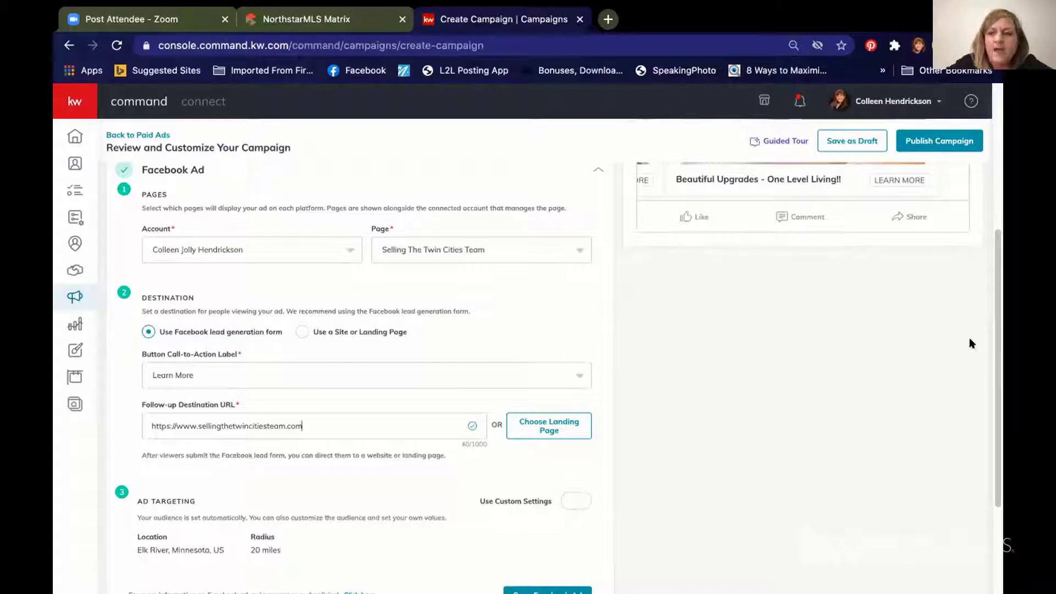
{"action": "left_click_drag", "start_coordinate": [995, 338], "coordinate": [992, 373]}
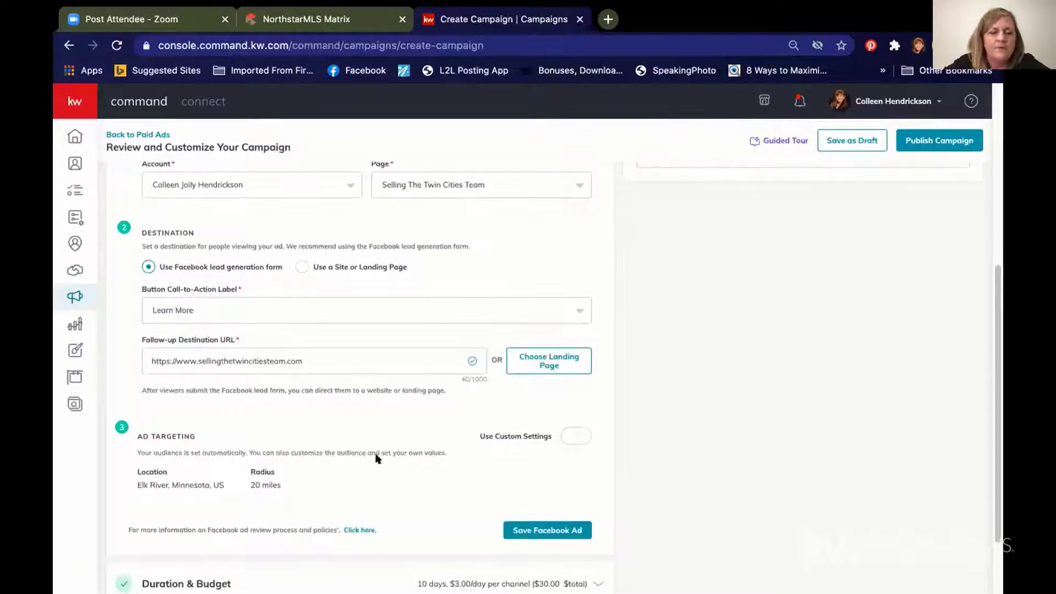
Step: Enable custom targeting settings and raise the Elk River radius to 30 miles
{"action": "left_click", "coordinate": [576, 435]}
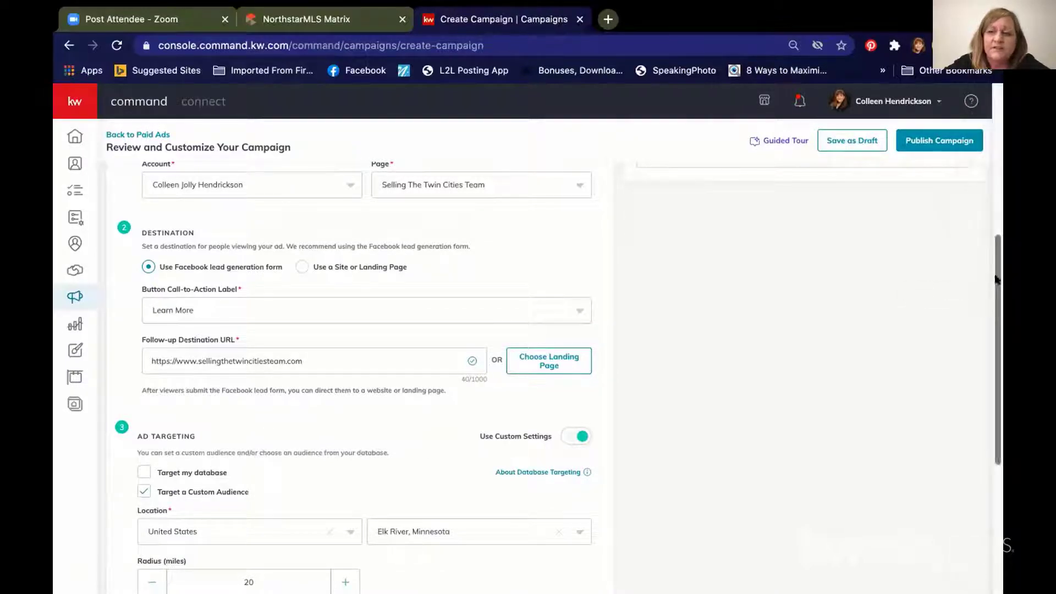
{"action": "scroll", "coordinate": [981, 341], "scroll_direction": "down", "scroll_amount": 3}
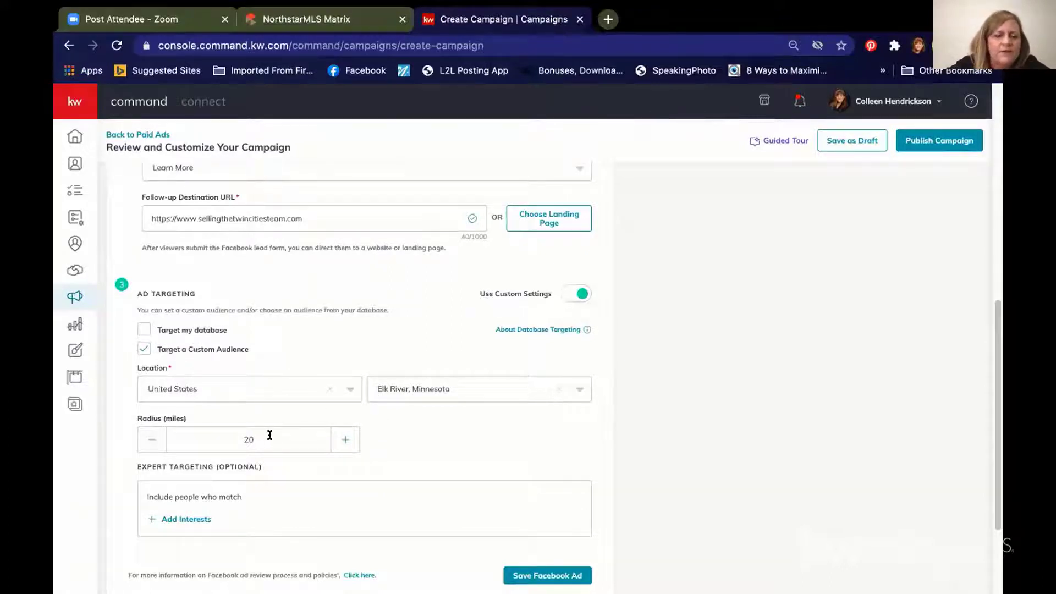
{"action": "left_click", "coordinate": [347, 439]}
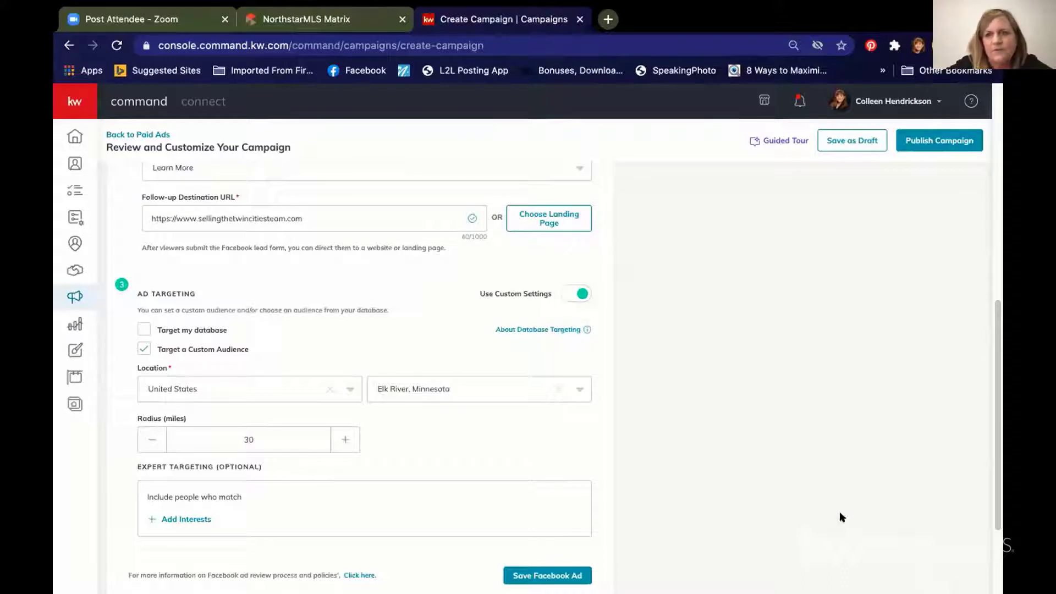
Step: Add realtor.com and Zillow as targeting interests, saving each one
{"action": "left_click", "coordinate": [195, 519]}
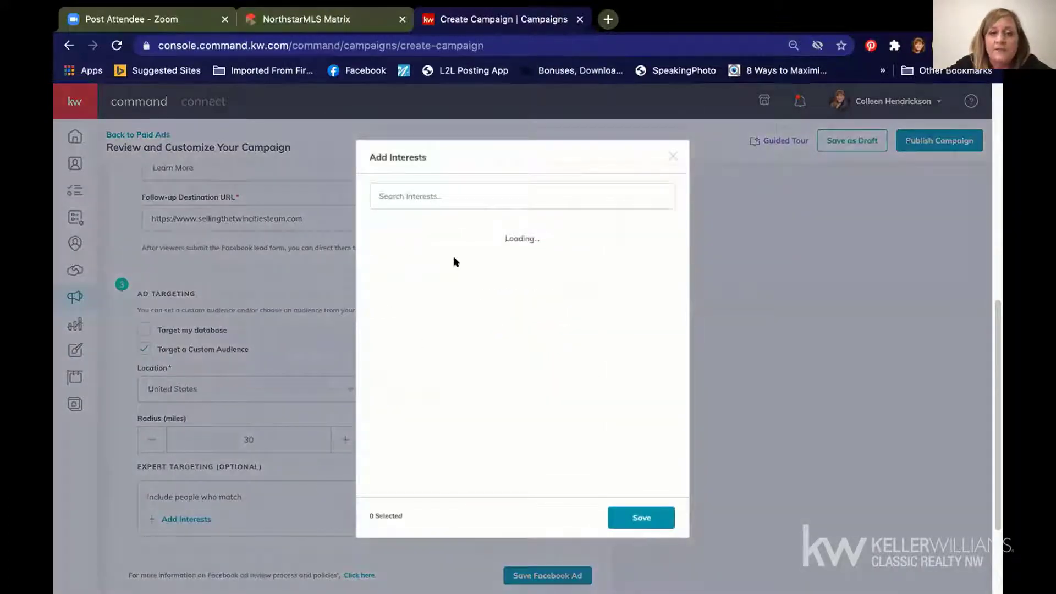
{"action": "left_click", "coordinate": [452, 187]}
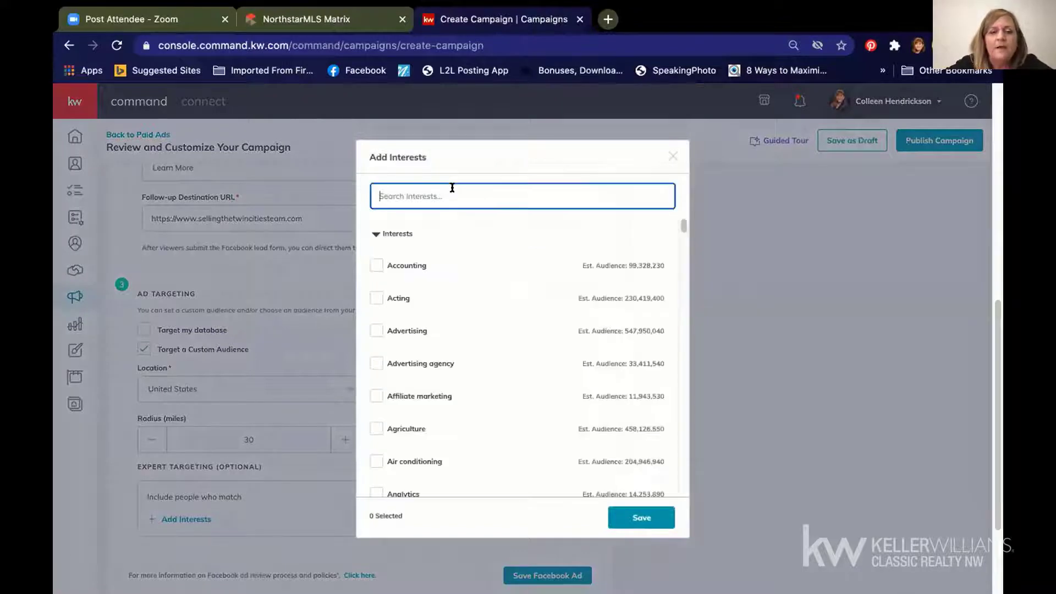
{"action": "type", "text": "ltor.com"}
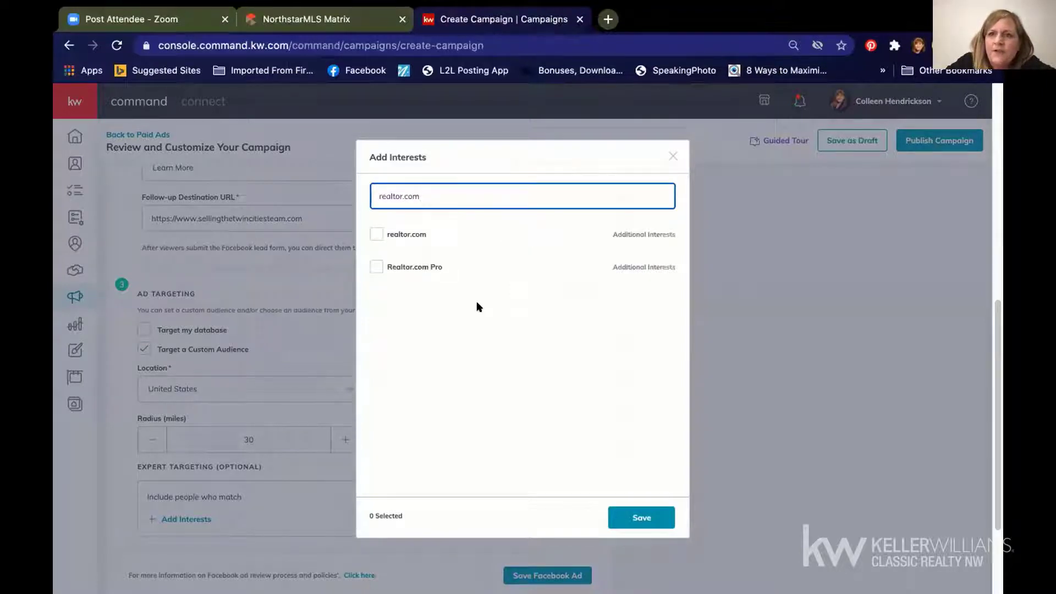
{"action": "left_click", "coordinate": [377, 234]}
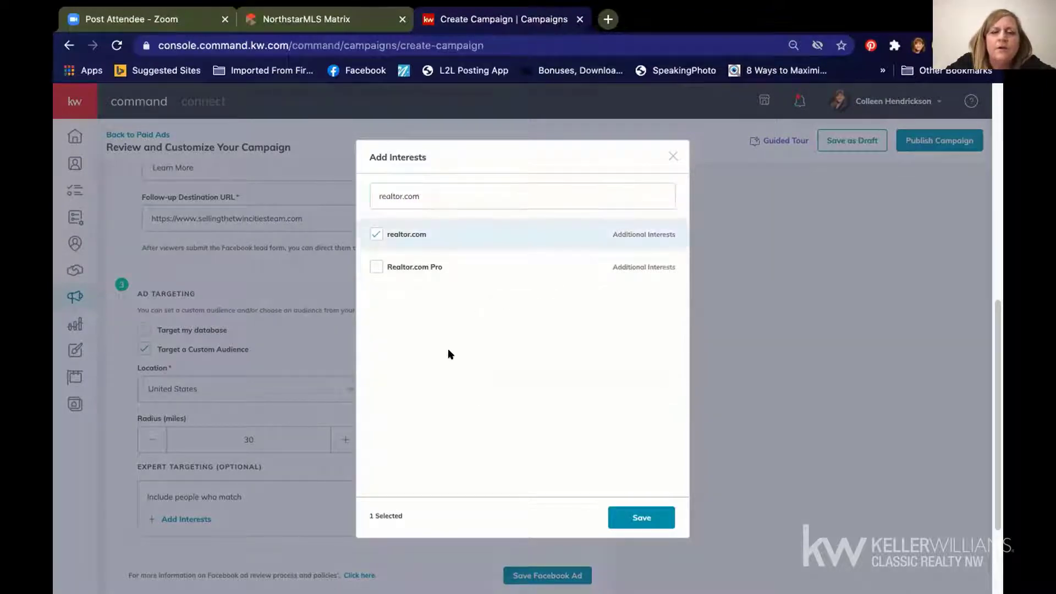
{"action": "left_click", "coordinate": [641, 517]}
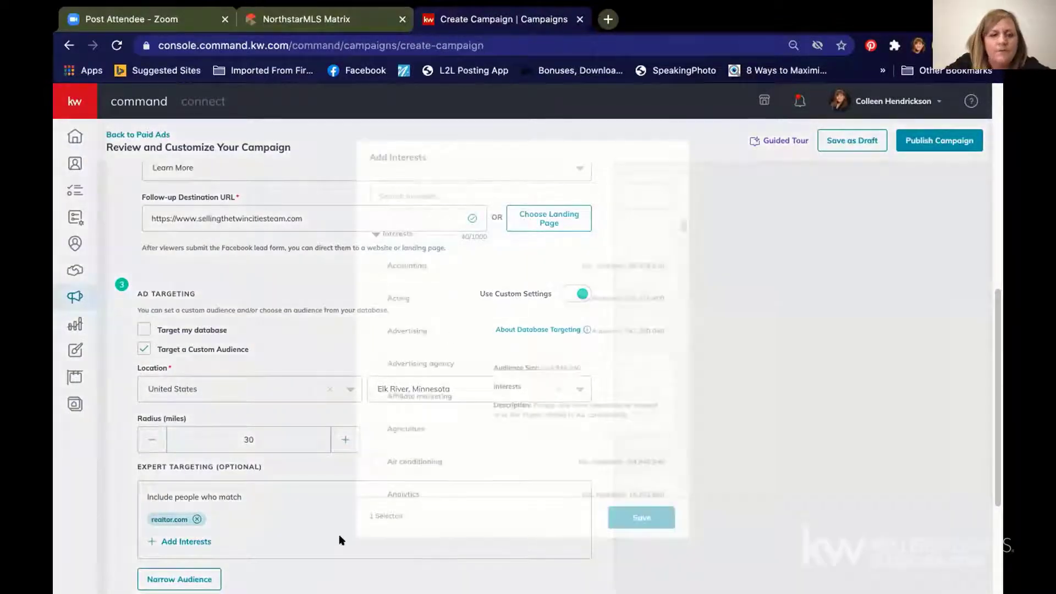
{"action": "left_click", "coordinate": [438, 196]}
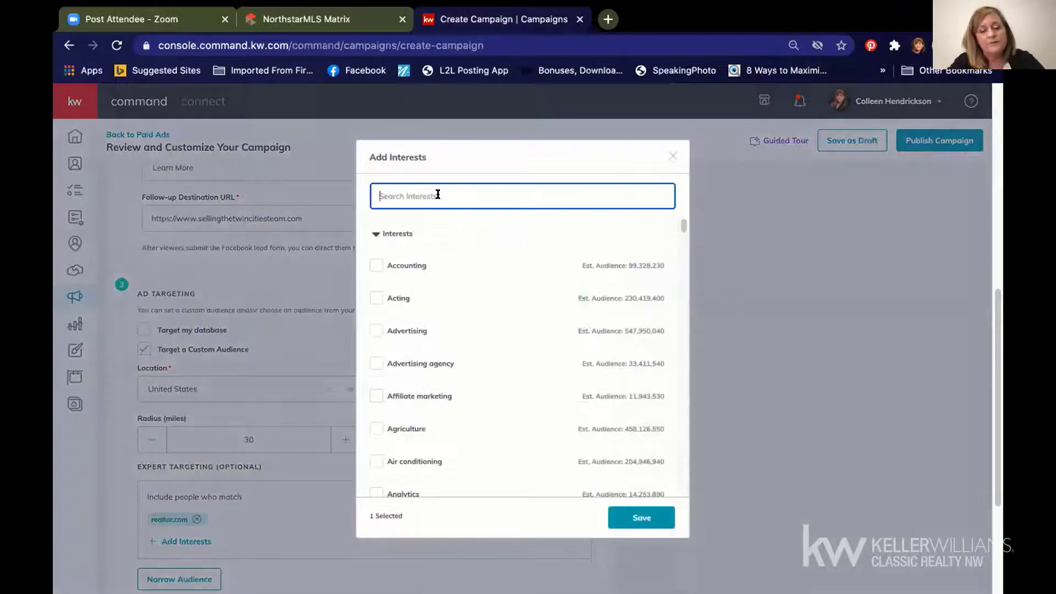
{"action": "type", "text": "zillow"}
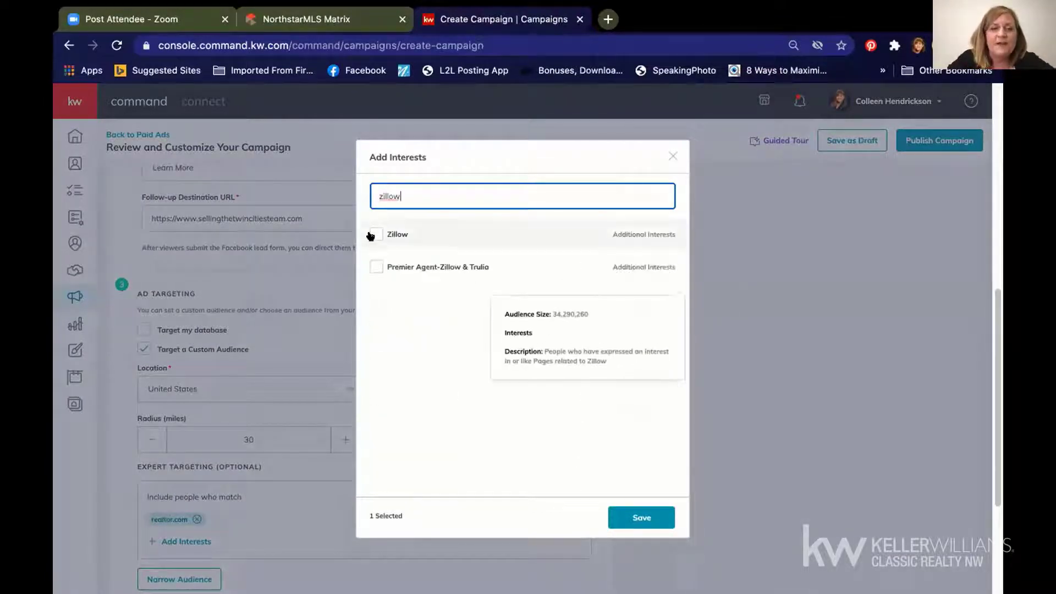
{"action": "left_click", "coordinate": [375, 234]}
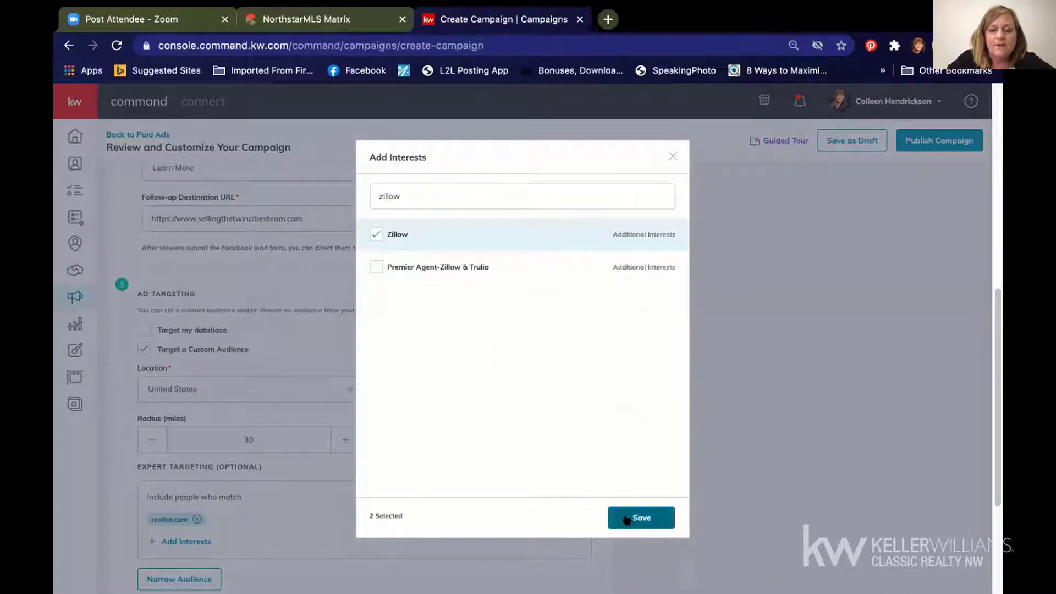
{"action": "left_click", "coordinate": [626, 520]}
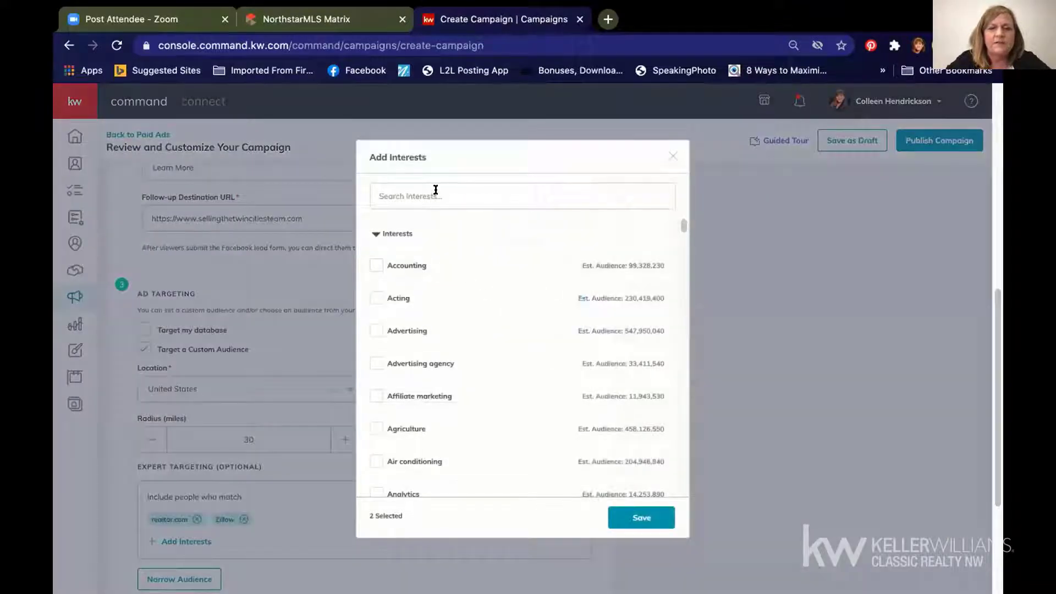
Step: Add Mortgage loans and Mortgage calculator as targeting interests and save them
{"action": "left_click", "coordinate": [435, 190]}
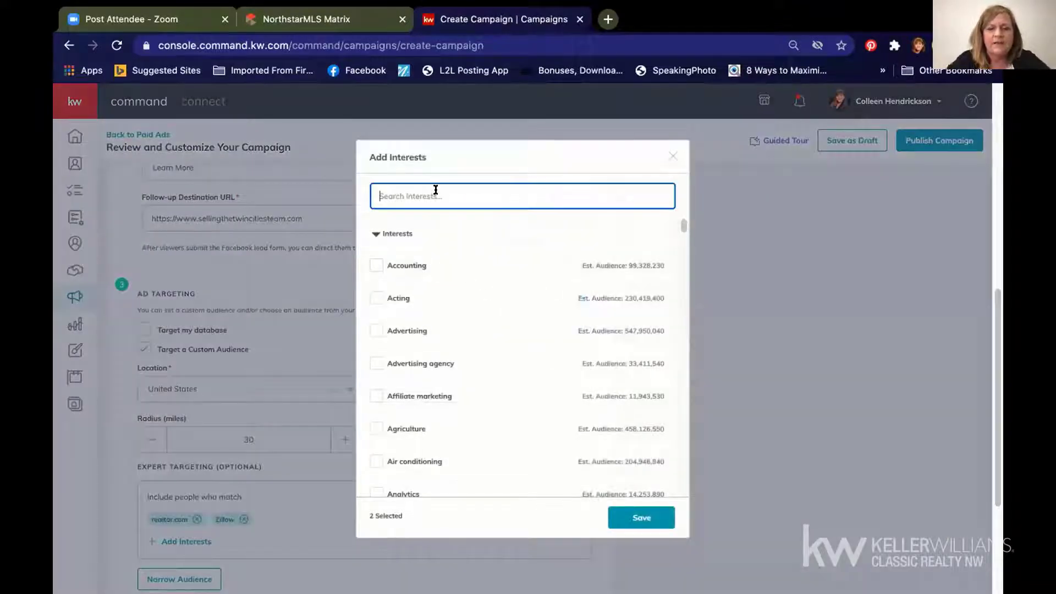
{"action": "type", "text": "mort"}
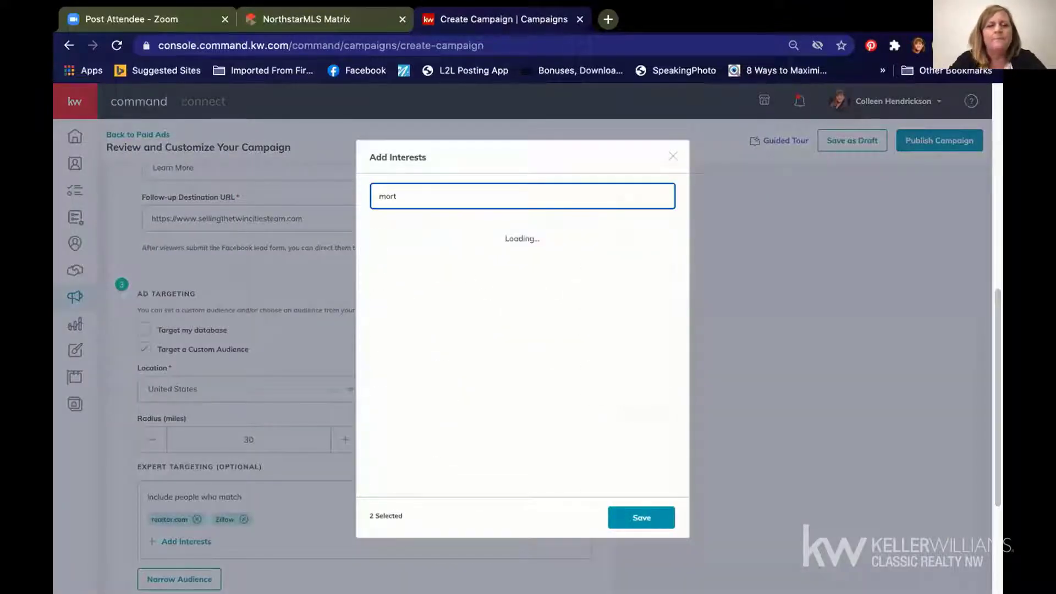
{"action": "type", "text": "gage"}
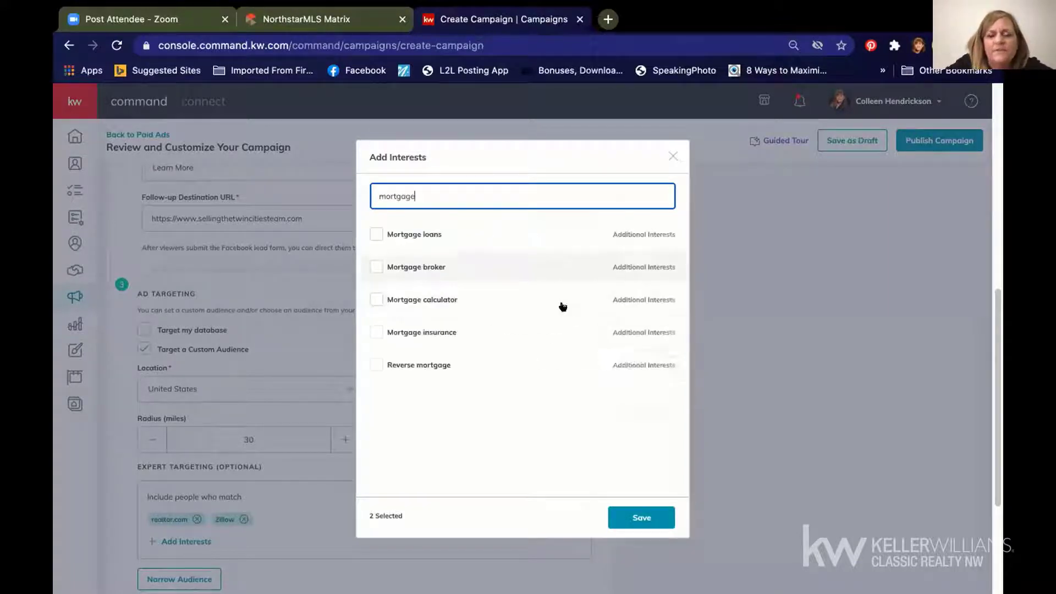
{"action": "left_click", "coordinate": [372, 230]}
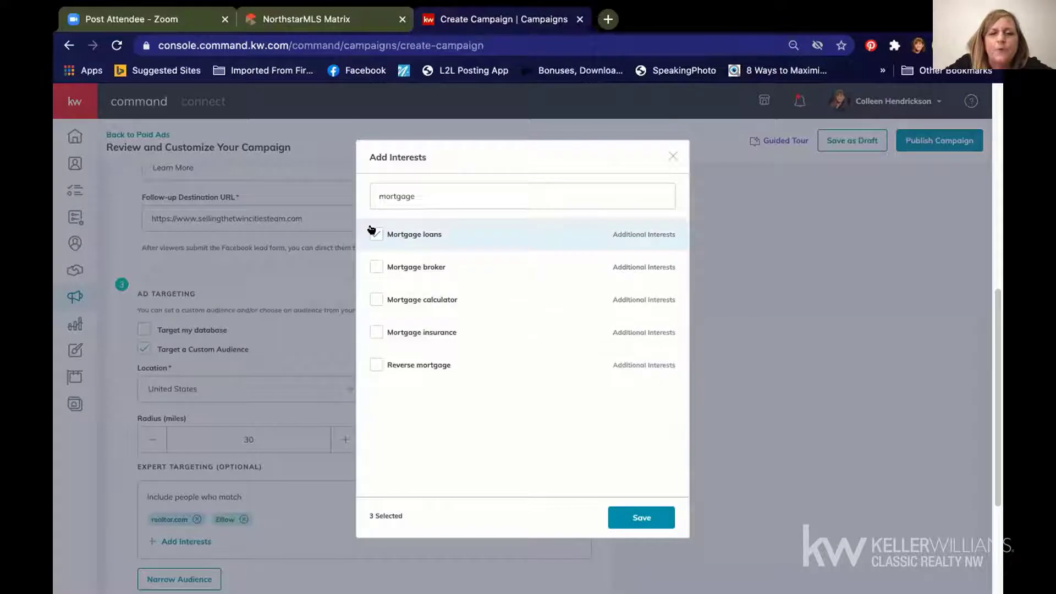
{"action": "left_click", "coordinate": [374, 299]}
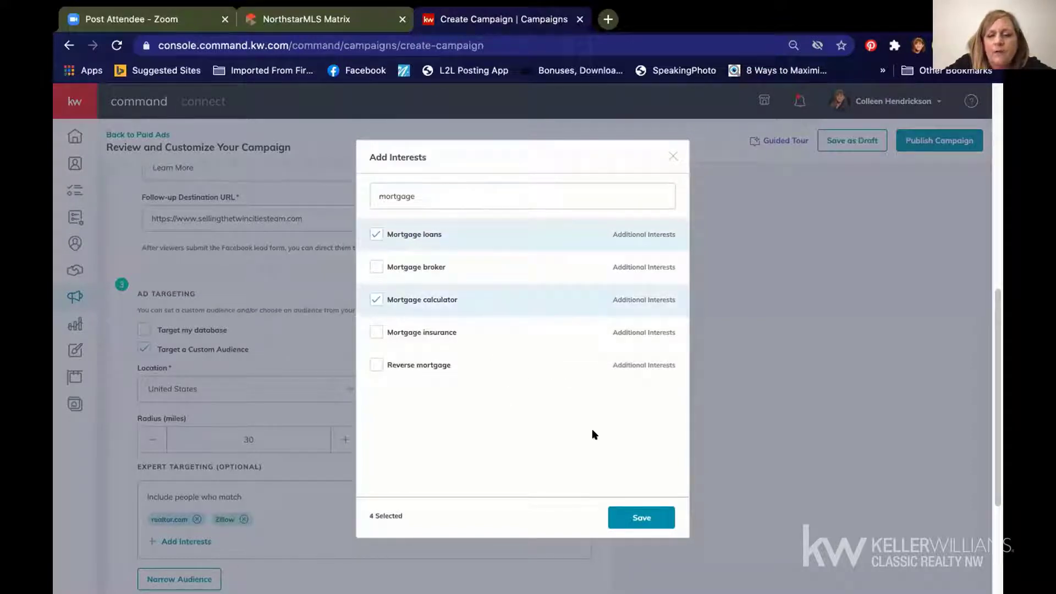
{"action": "left_click", "coordinate": [638, 516]}
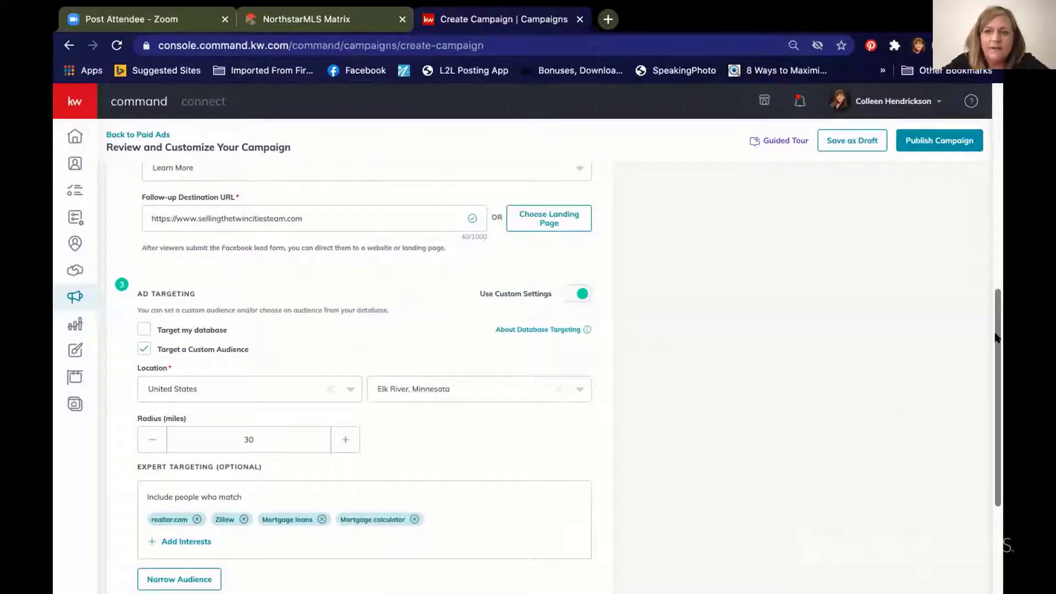
{"action": "scroll", "coordinate": [994, 378], "scroll_direction": "down", "scroll_amount": 1}
{"action": "scroll", "coordinate": [994, 379], "scroll_direction": "down", "scroll_amount": 1}
Step: Save the Facebook ad and save a 10-day, Mar 13–23, 2021 budget of $30 total
{"action": "left_click_drag", "start_coordinate": [995, 400], "coordinate": [994, 412]}
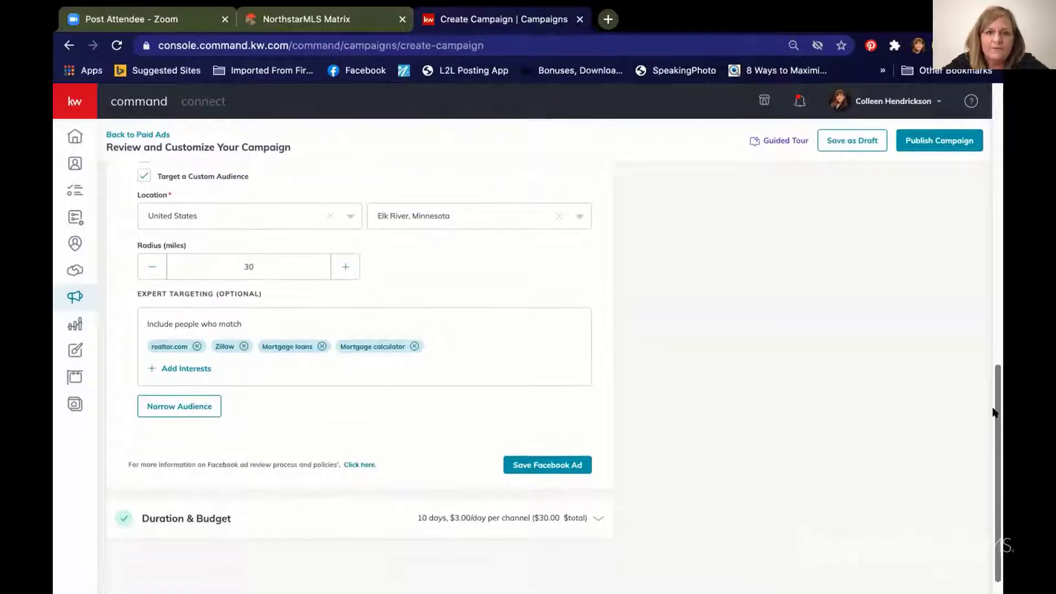
{"action": "left_click", "coordinate": [512, 463]}
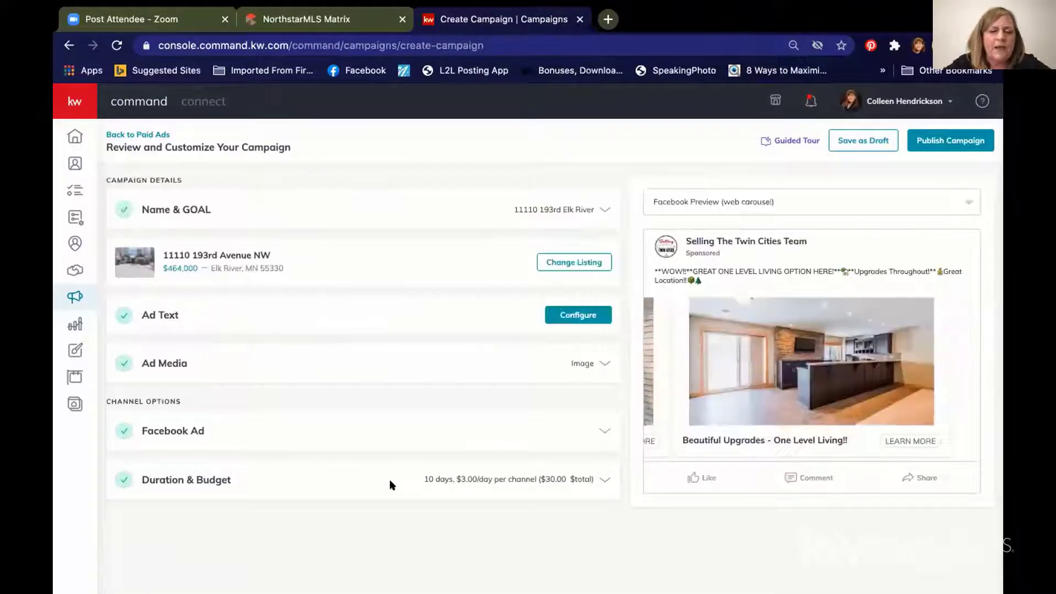
{"action": "left_click", "coordinate": [345, 476]}
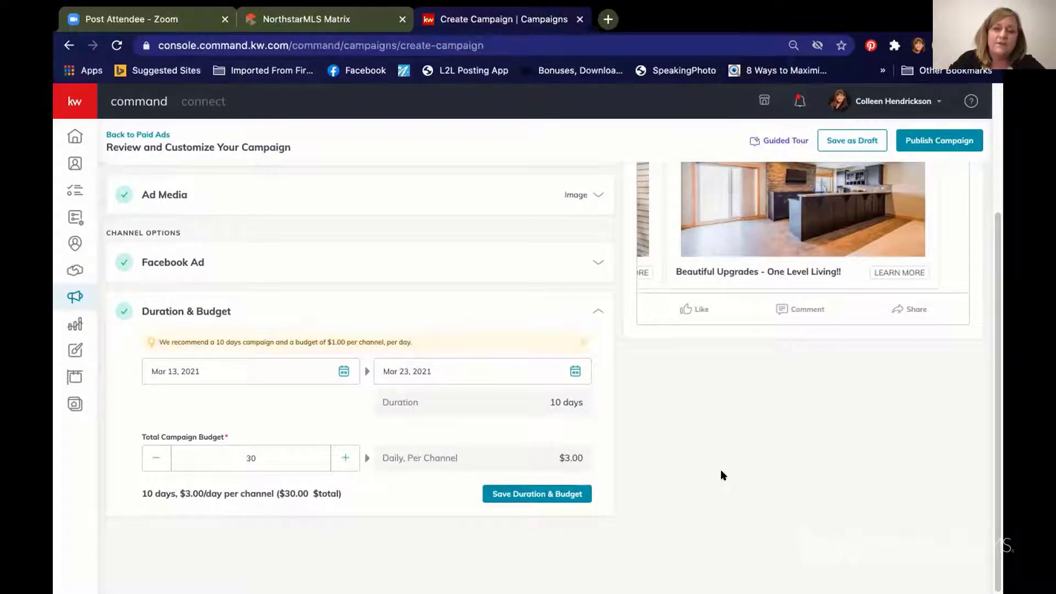
{"action": "left_click", "coordinate": [523, 491]}
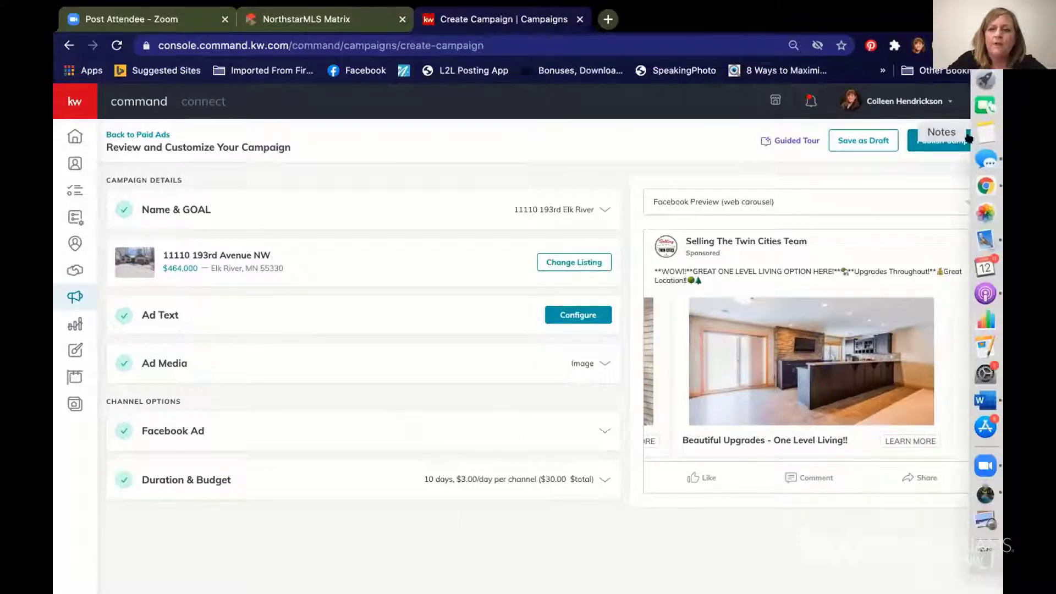
Step: Publish the campaign and create it using the selected saved payment card
{"action": "left_click", "coordinate": [942, 142]}
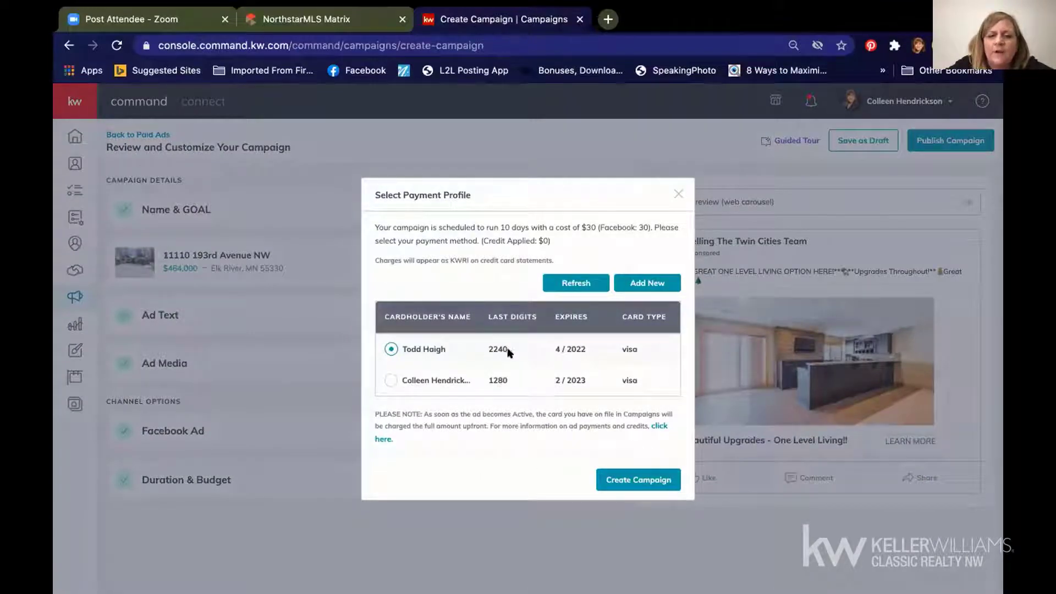
{"action": "left_click", "coordinate": [624, 478]}
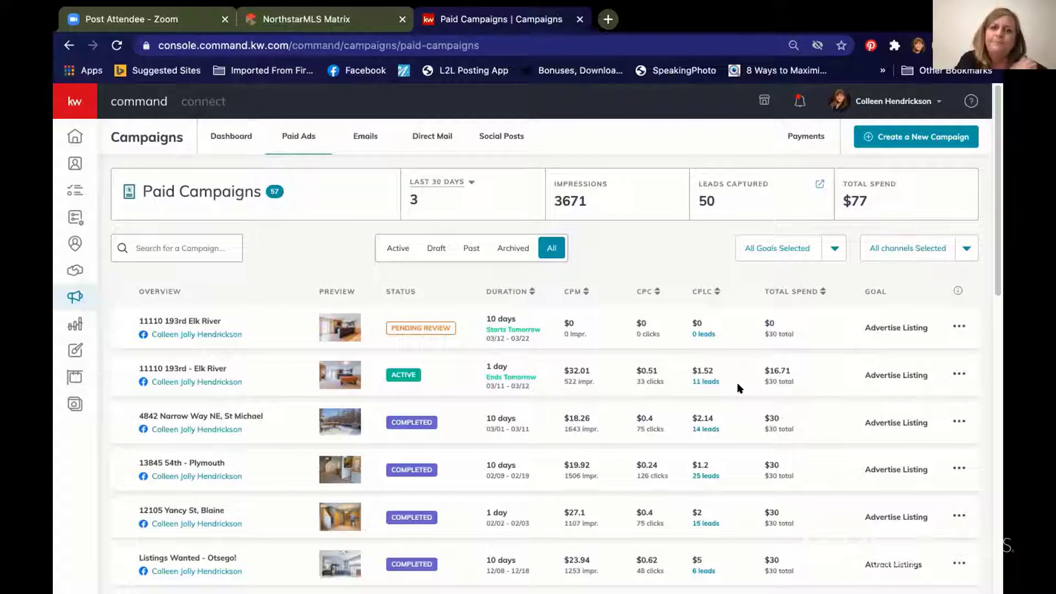
Step: Switch from the browser to Zoom using its Dock icon
{"action": "mouse_move", "coordinate": [993, 491]}
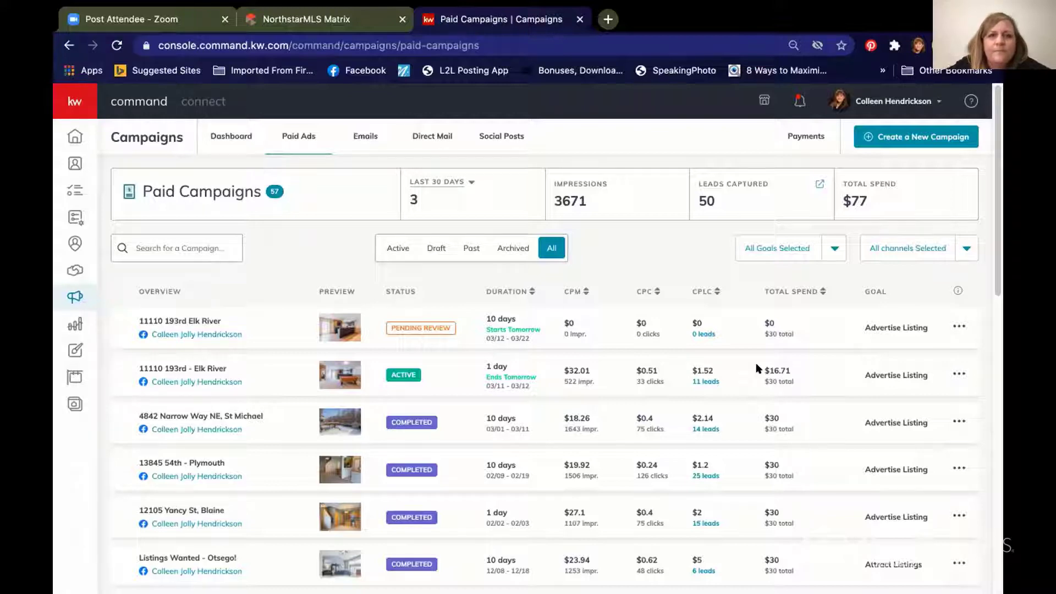
{"action": "mouse_move", "coordinate": [1000, 411]}
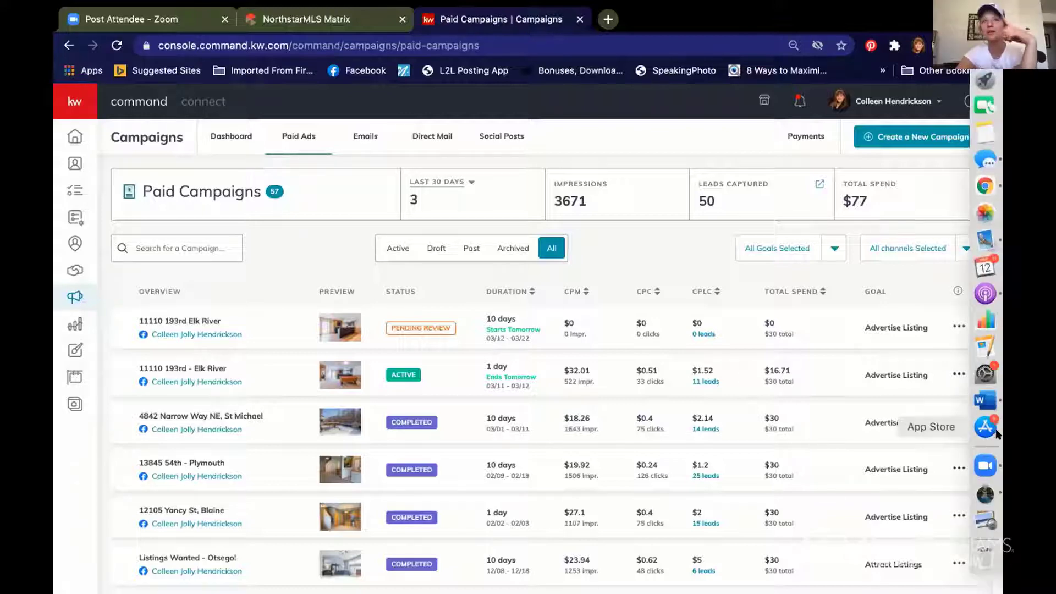
{"action": "left_click", "coordinate": [984, 463]}
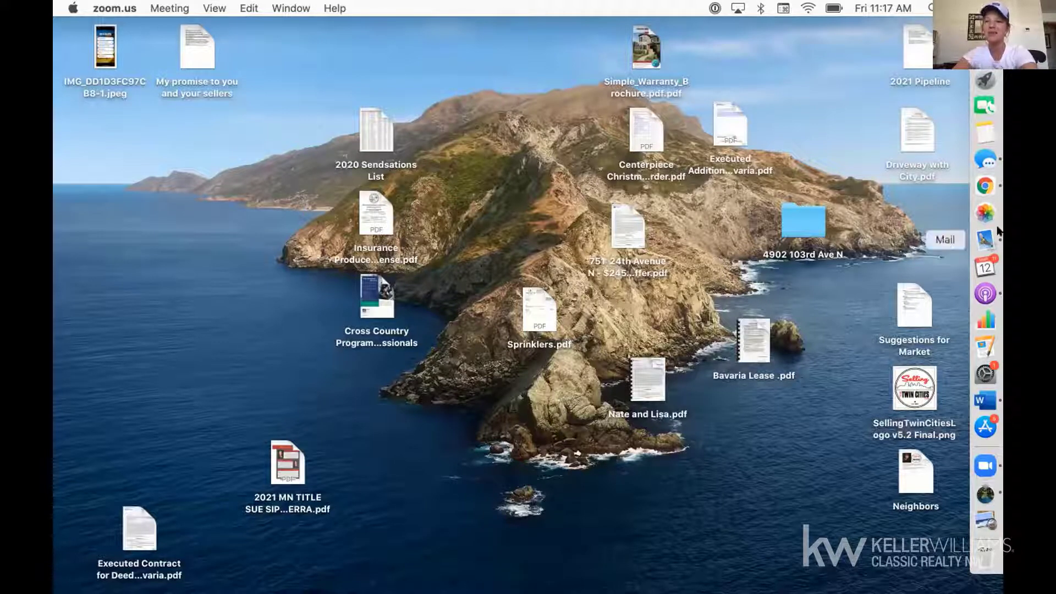
Step: Return to Chrome showing the KW Command Campaigns dashboard
{"action": "left_click", "coordinate": [984, 179]}
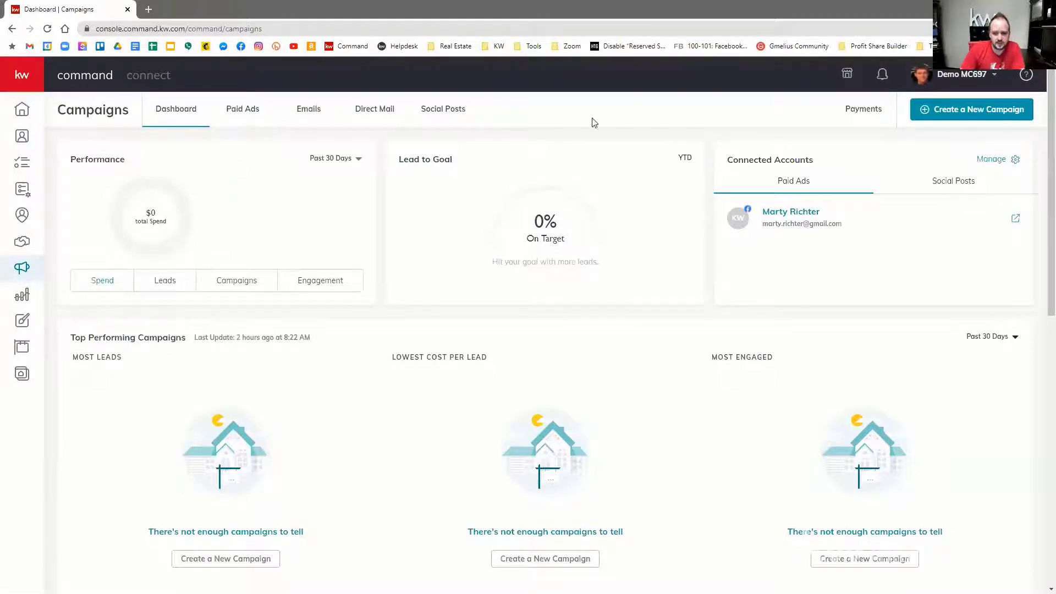
Step: Create a Social Ad campaign '123 Main' with Advertise Listing goal on Facebook and proceed to setup
{"action": "left_click", "coordinate": [972, 109]}
{"action": "left_click", "coordinate": [418, 295]}
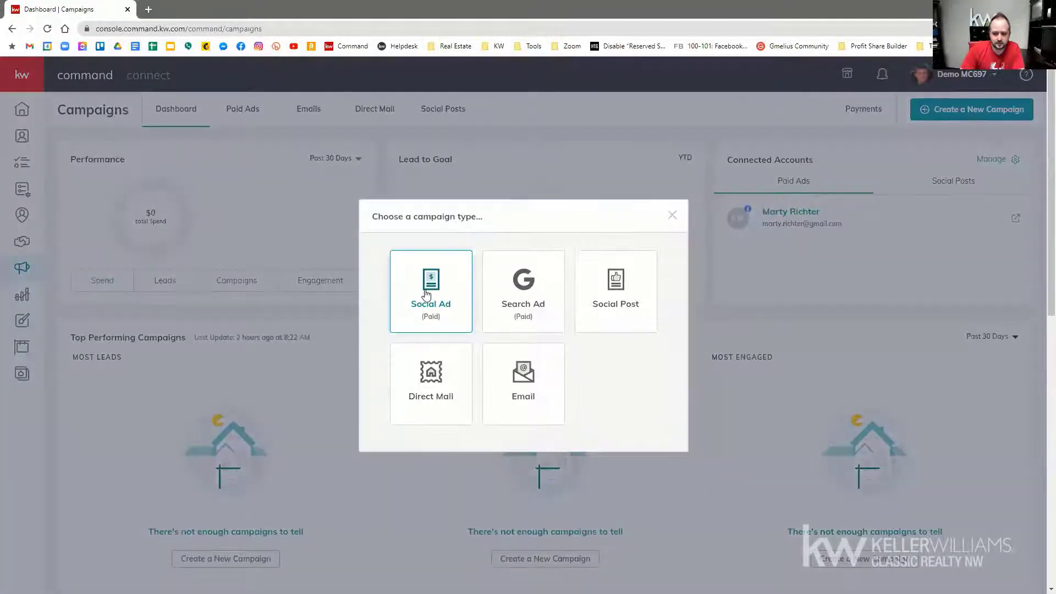
{"action": "type", "text": "123 Mir"}
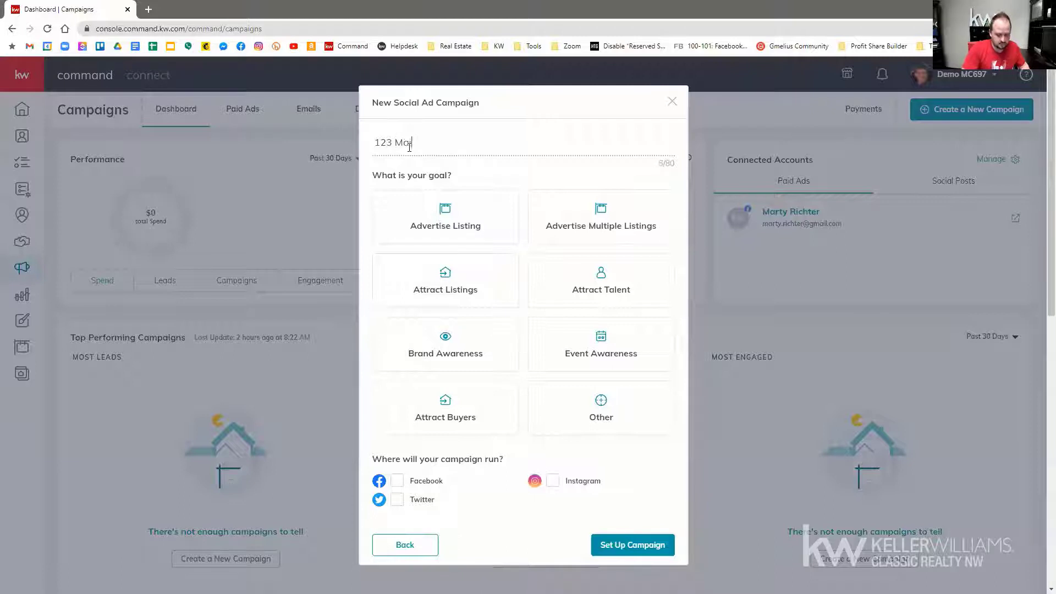
{"action": "type", "text": "n"}
{"action": "left_click", "coordinate": [434, 221]}
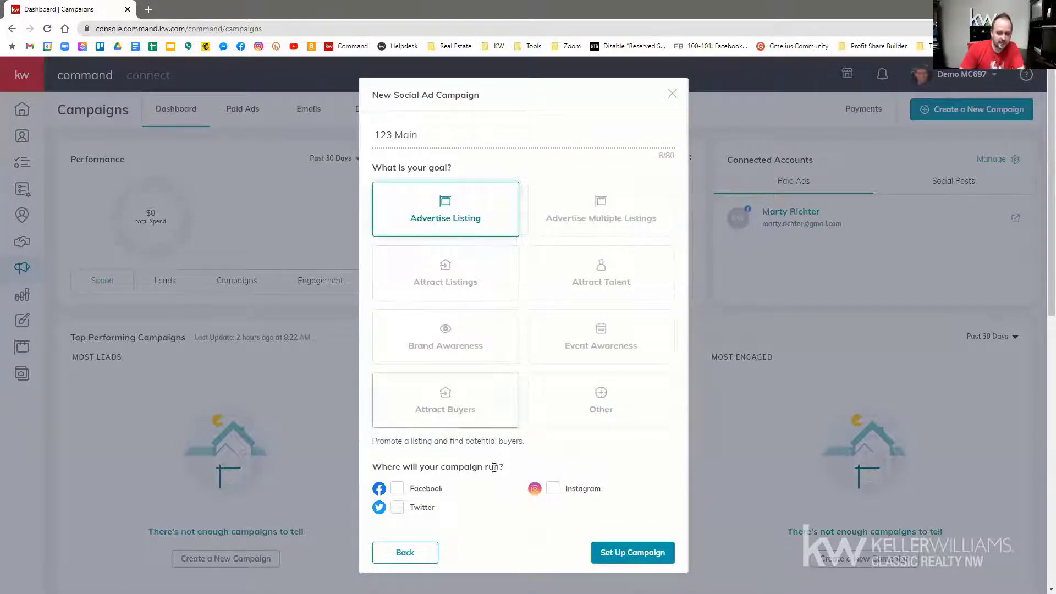
{"action": "left_click", "coordinate": [397, 489]}
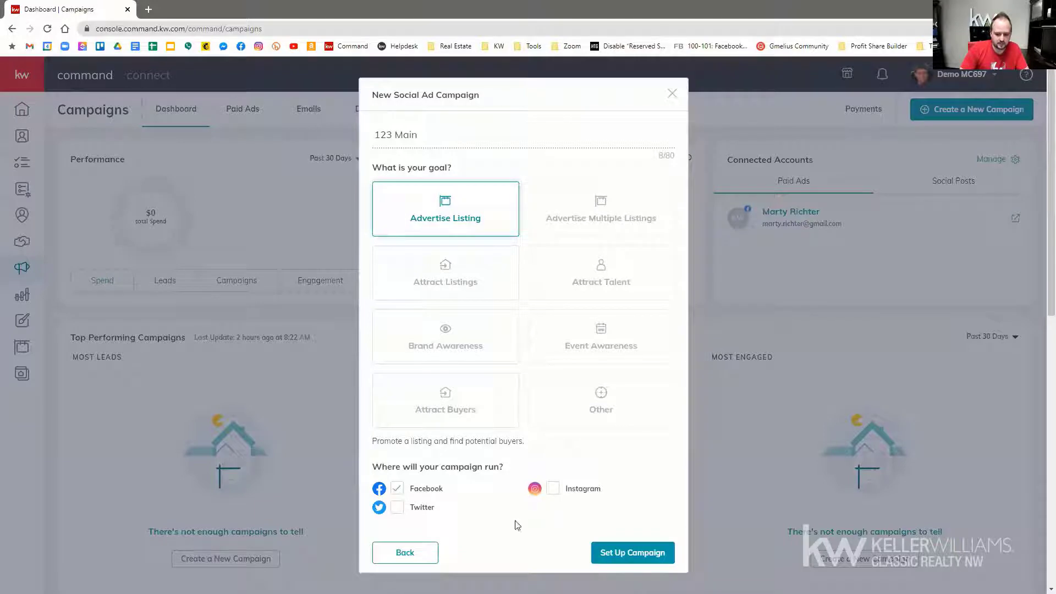
{"action": "left_click", "coordinate": [620, 554]}
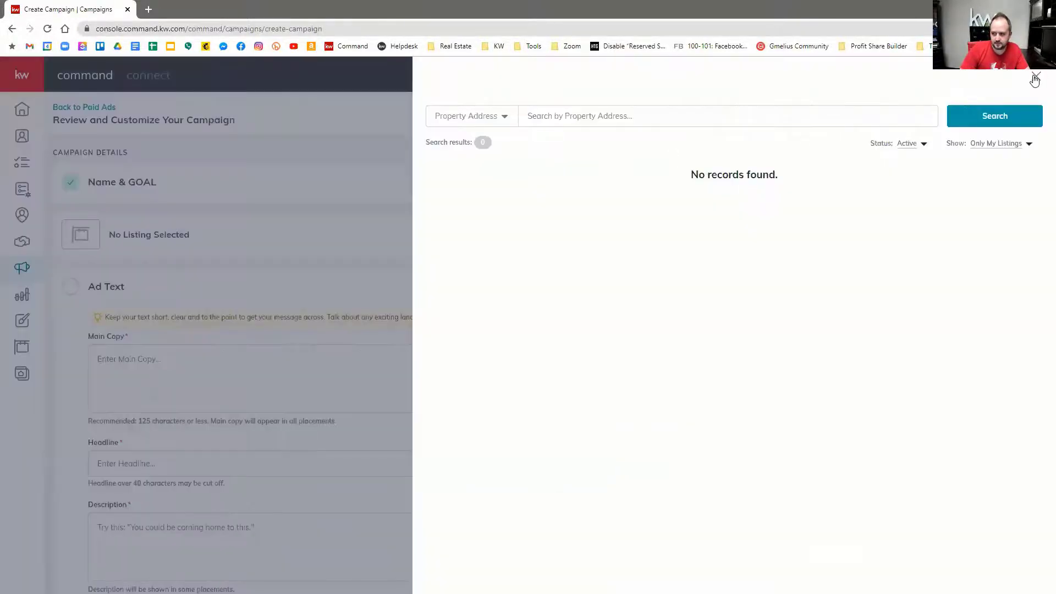
Step: Close the property search without picking a listing and configure the Ad Media section
{"action": "left_click", "coordinate": [1036, 76]}
{"action": "scroll", "coordinate": [188, 207], "scroll_direction": "down", "scroll_amount": 4}
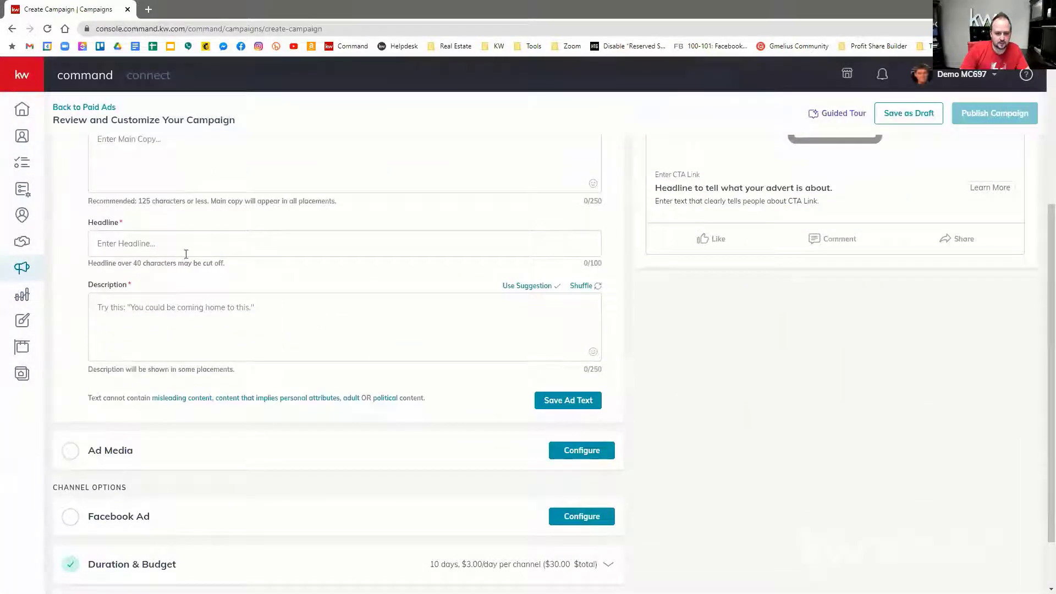
{"action": "scroll", "coordinate": [187, 342], "scroll_direction": "down", "scroll_amount": 1}
{"action": "scroll", "coordinate": [188, 341], "scroll_direction": "up", "scroll_amount": 2}
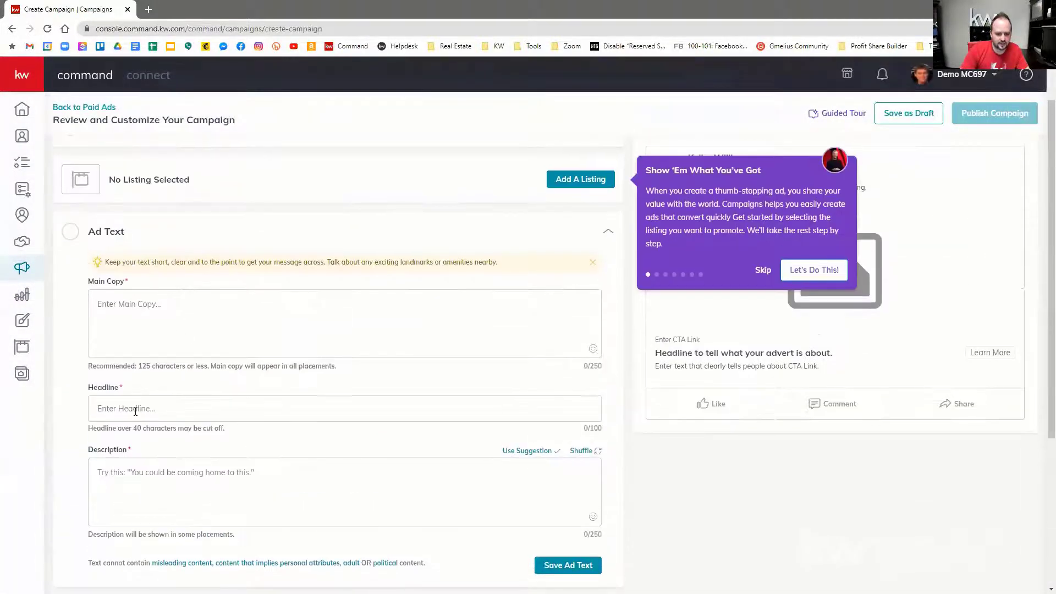
{"action": "scroll", "coordinate": [134, 407], "scroll_direction": "down", "scroll_amount": 4}
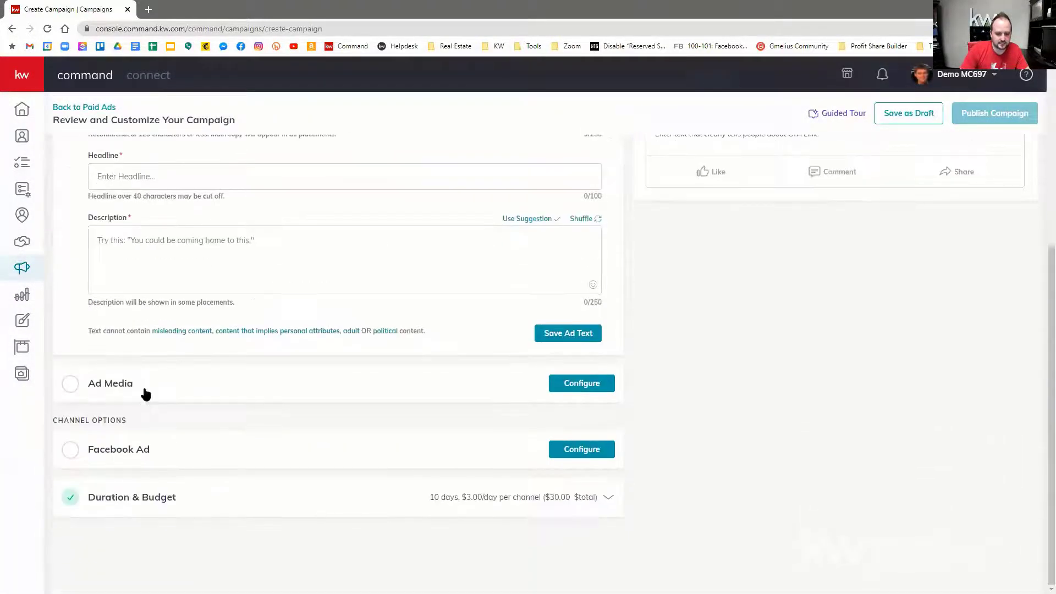
{"action": "left_click", "coordinate": [574, 384]}
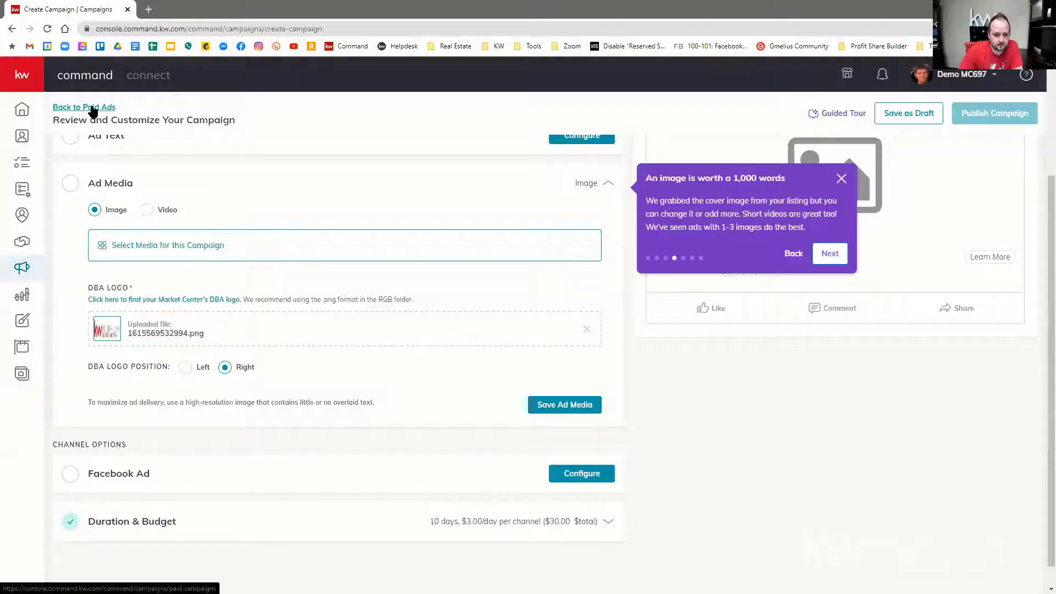
Step: Start a new Social Ad campaign with Facebook and Instagram as channels, declining Twitter
{"action": "left_click", "coordinate": [91, 108]}
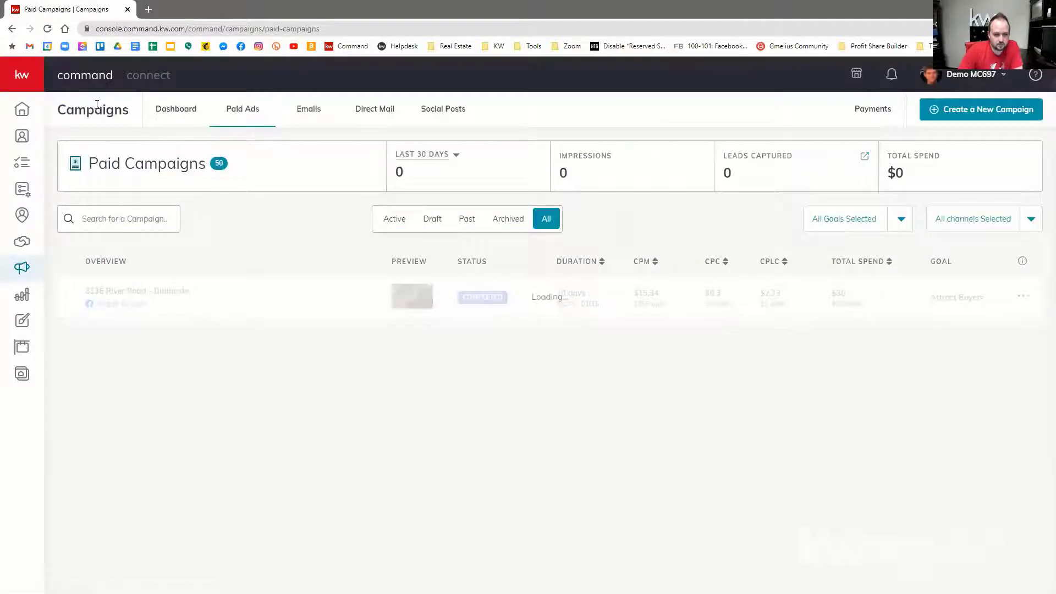
{"action": "left_click", "coordinate": [965, 109]}
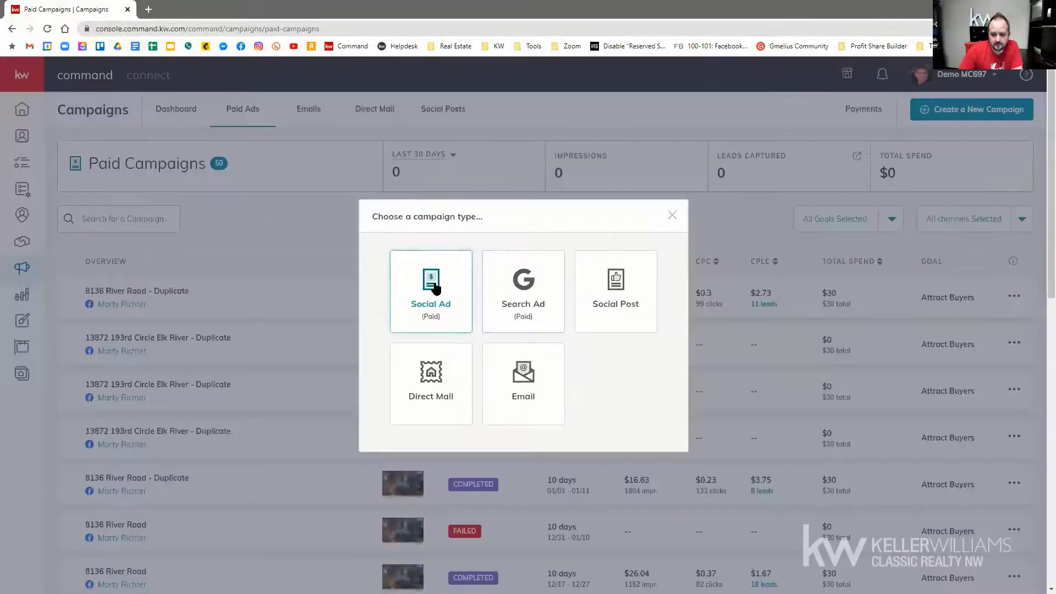
{"action": "left_click", "coordinate": [434, 289]}
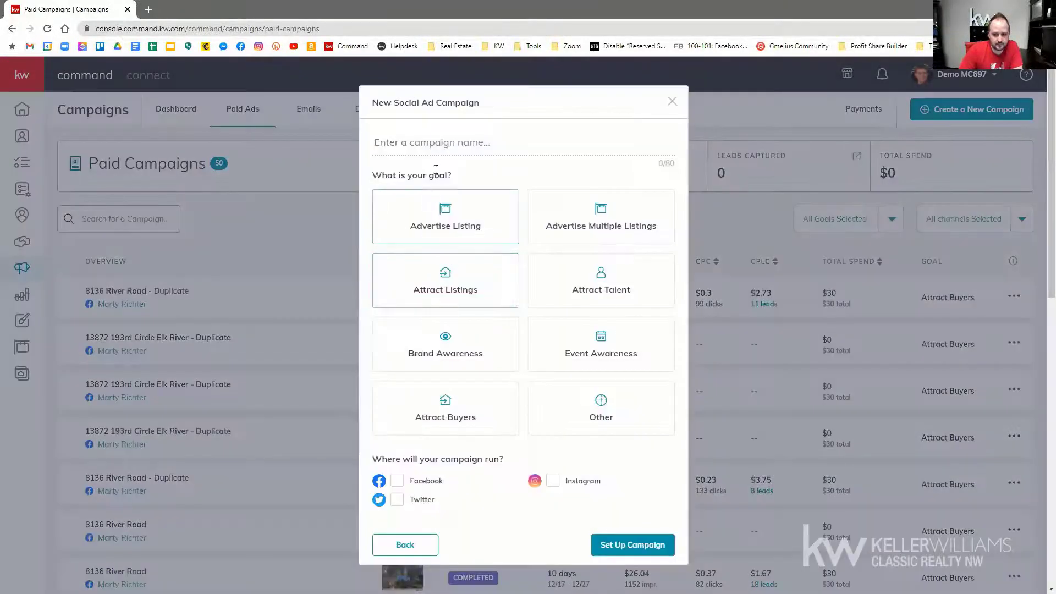
{"action": "left_click", "coordinate": [554, 480]}
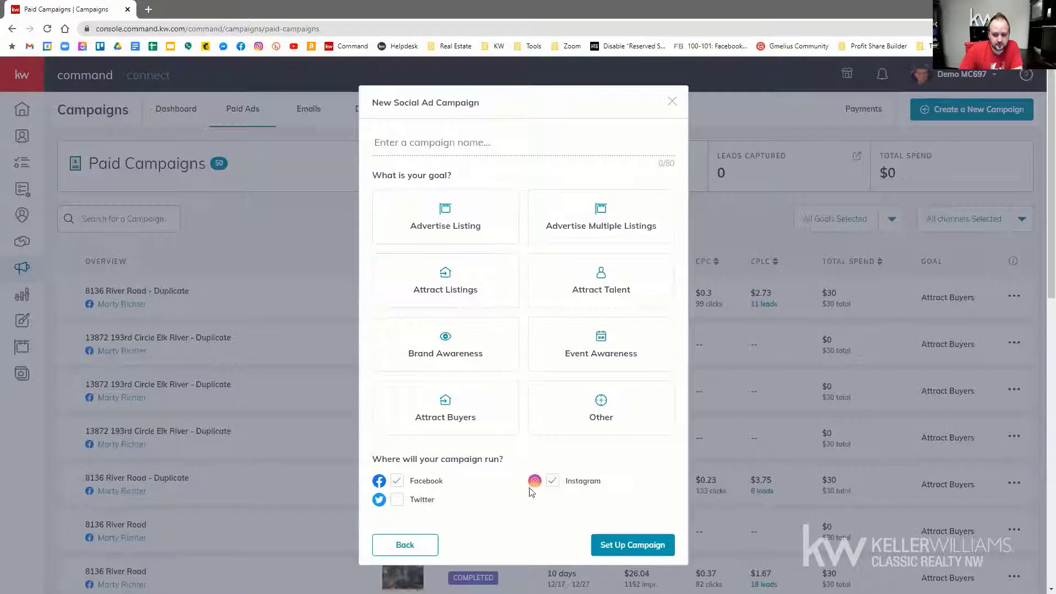
{"action": "left_click", "coordinate": [398, 501]}
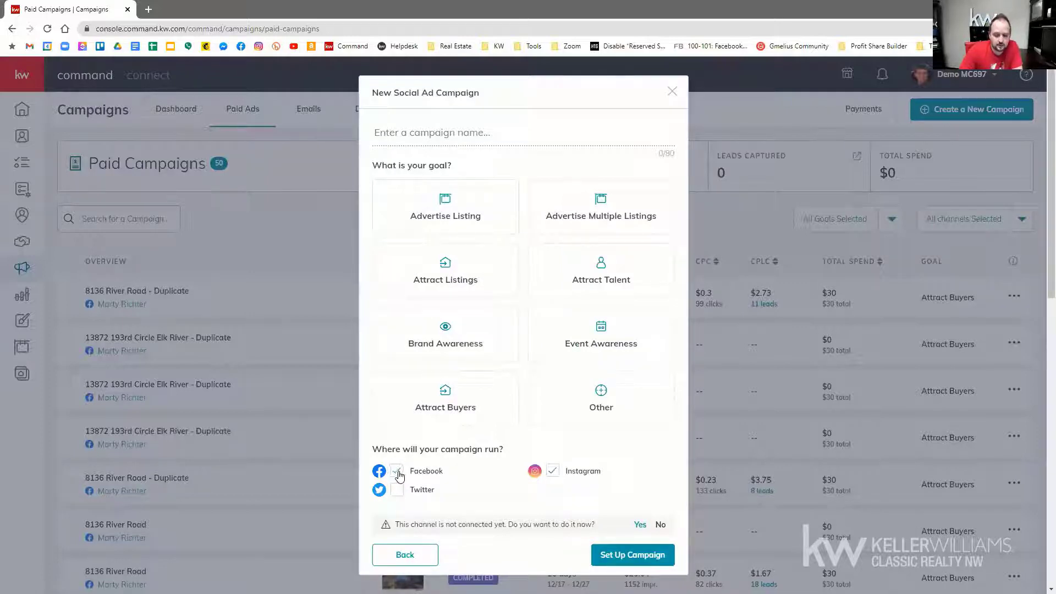
{"action": "left_click", "coordinate": [444, 473]}
{"action": "left_click", "coordinate": [552, 471]}
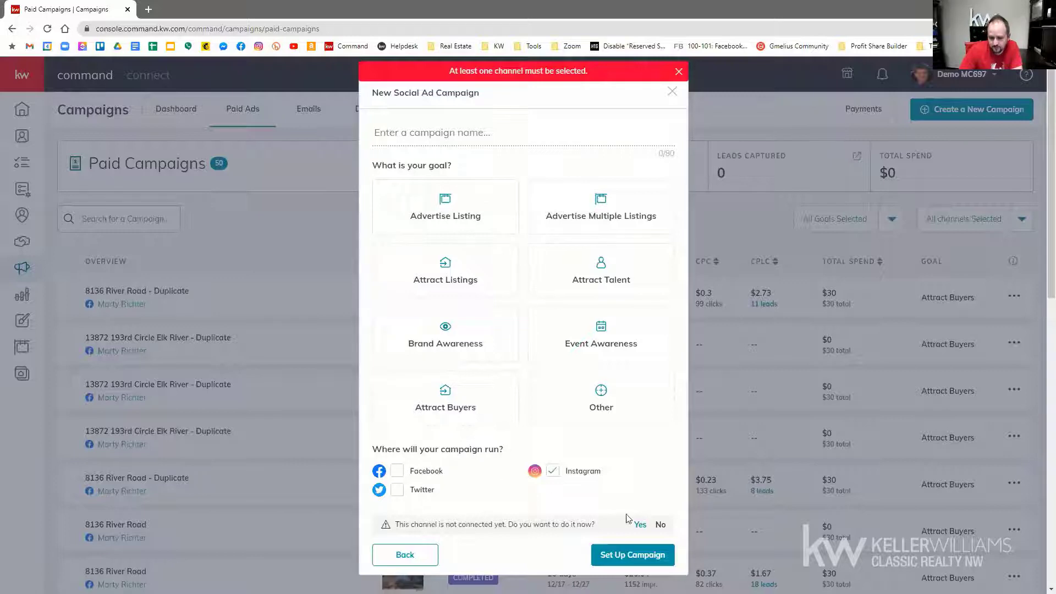
{"action": "left_click", "coordinate": [659, 524]}
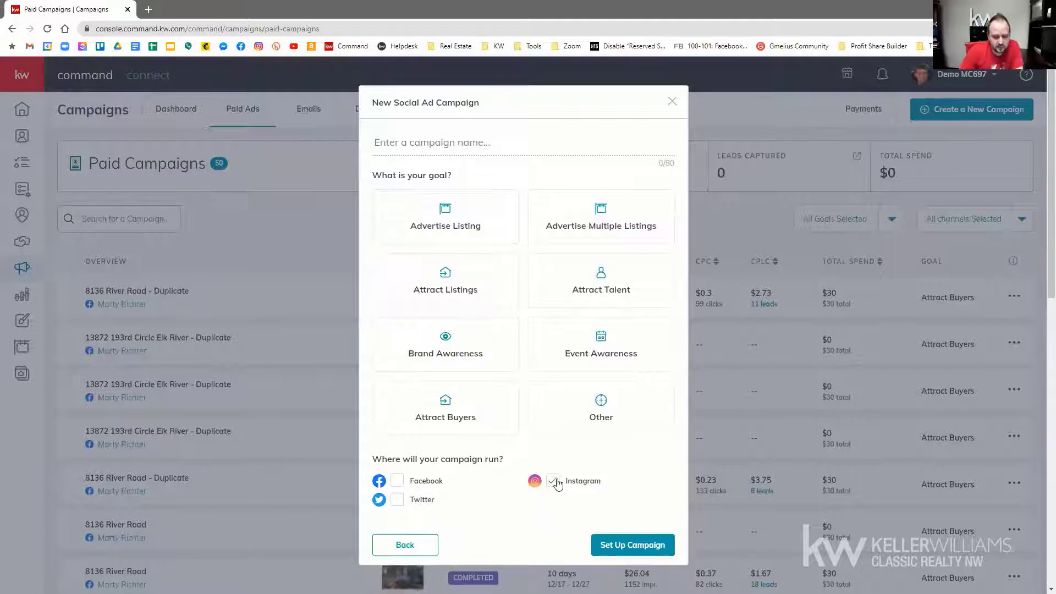
{"action": "left_click", "coordinate": [397, 482]}
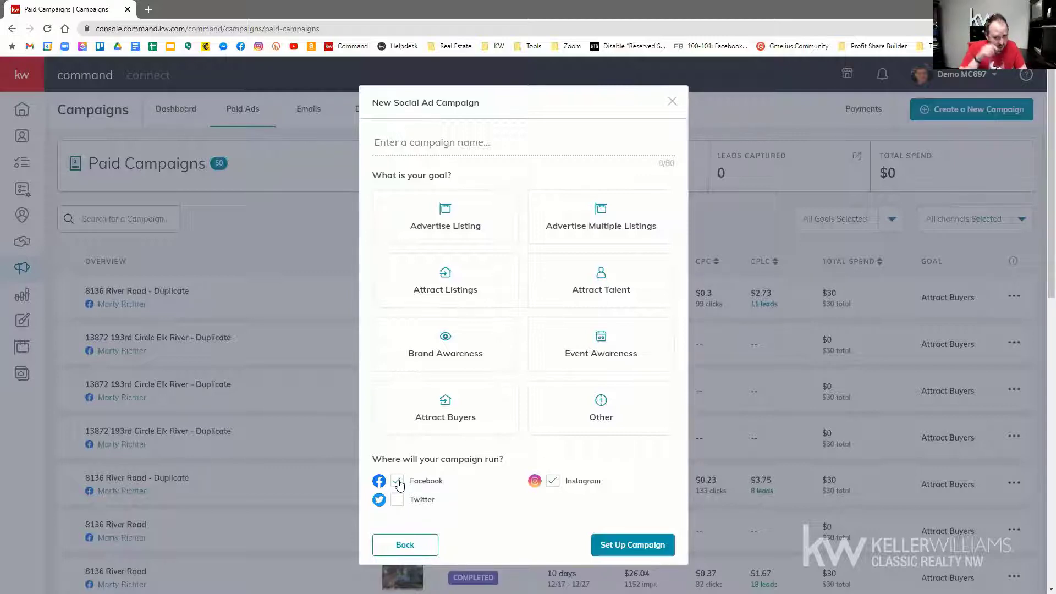
Step: Name the campaign '123 Main', choose the Advertise Listing goal, and set it up
{"action": "left_click", "coordinate": [440, 141]}
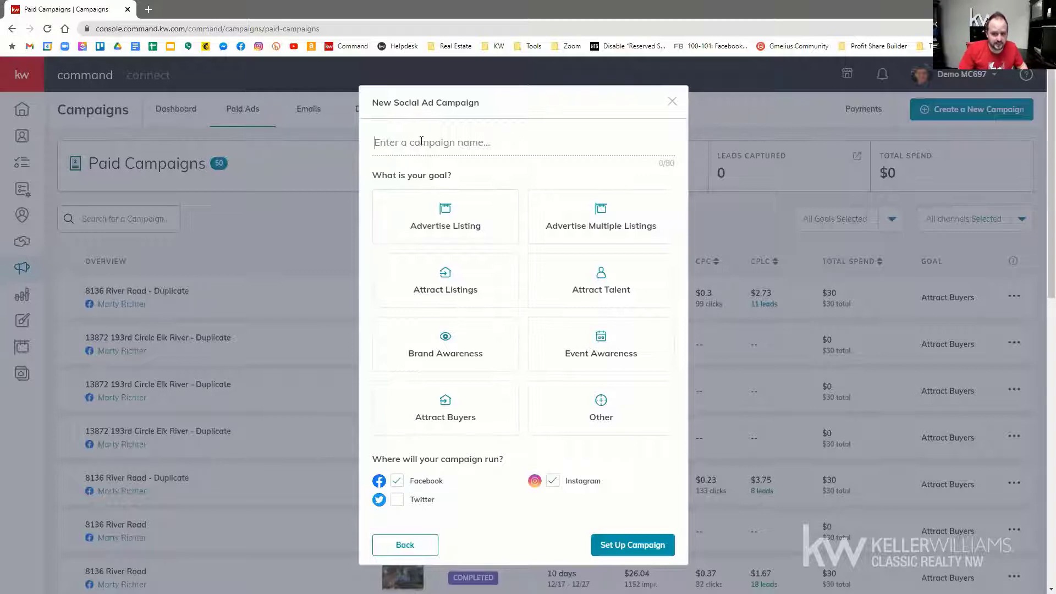
{"action": "type", "text": "123 Main"}
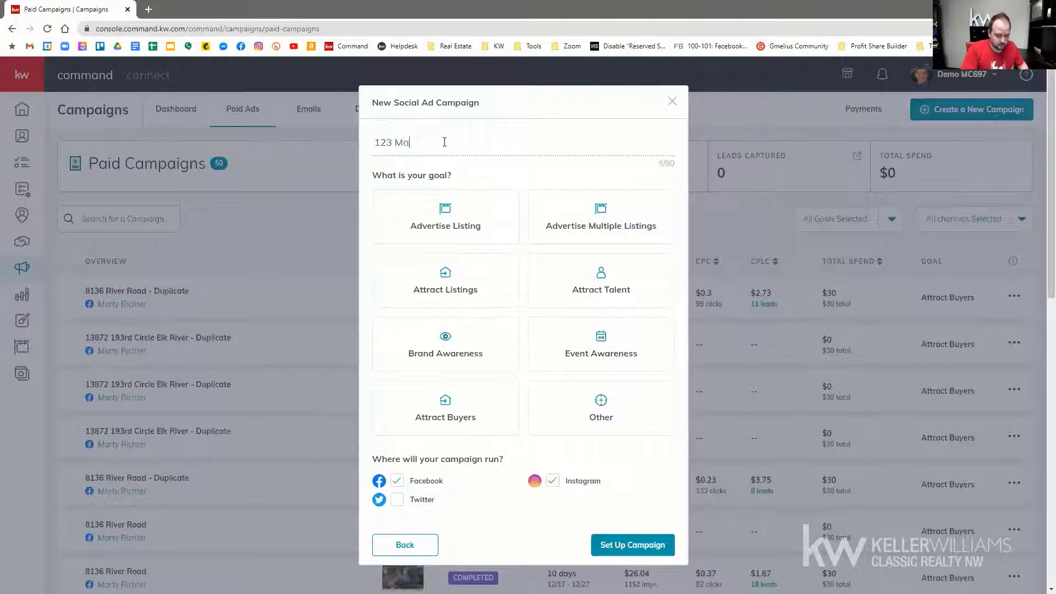
{"action": "left_click", "coordinate": [441, 210]}
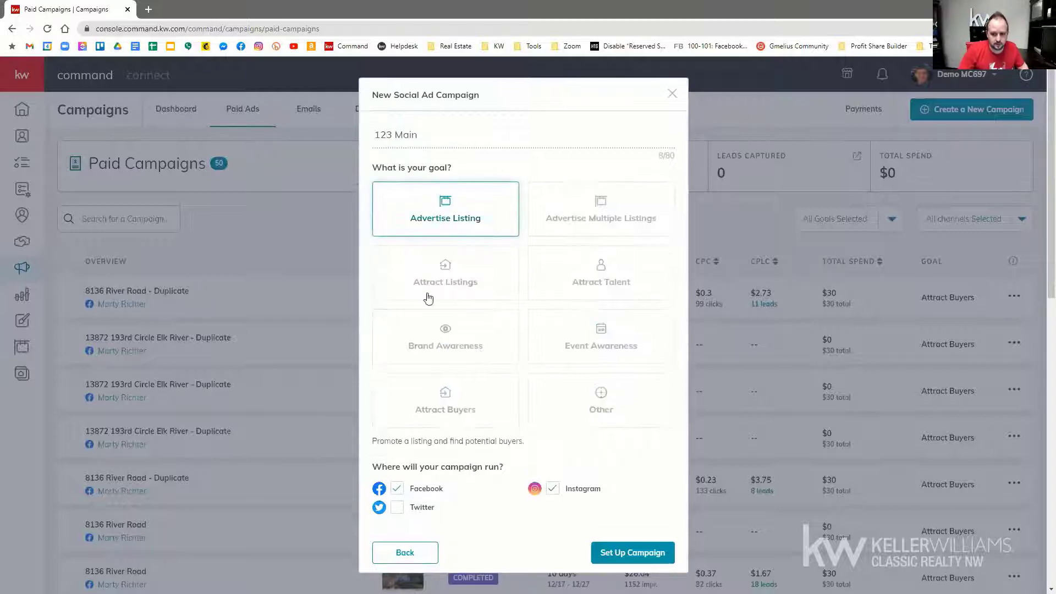
{"action": "left_click", "coordinate": [552, 488]}
{"action": "left_click", "coordinate": [628, 555]}
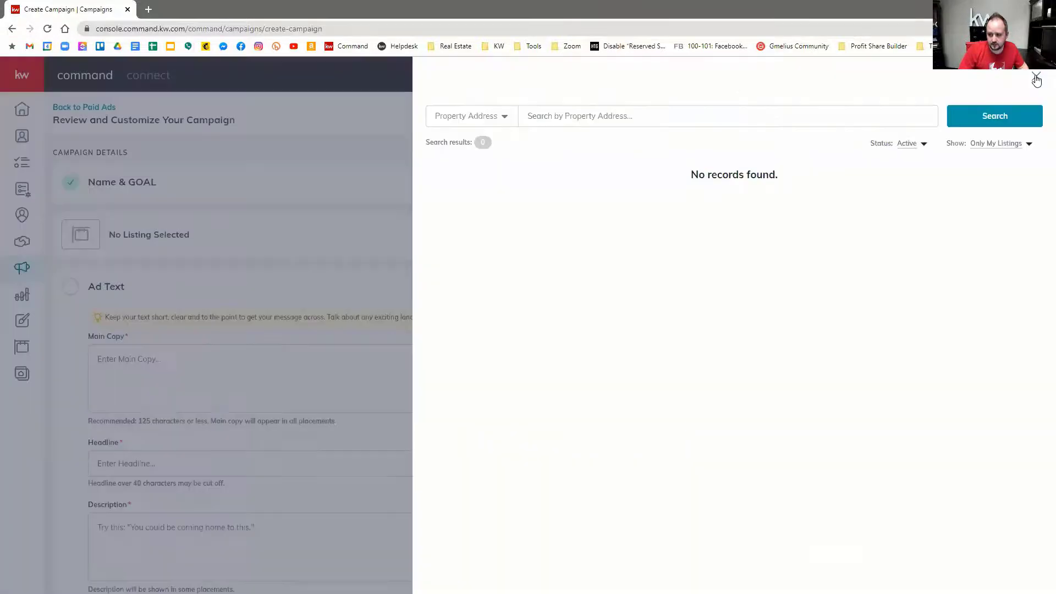
Step: Skip the listing search, run the Facebook & Instagram ads from the agent's realtor page, and show Duration & Budget
{"action": "left_click", "coordinate": [1034, 77]}
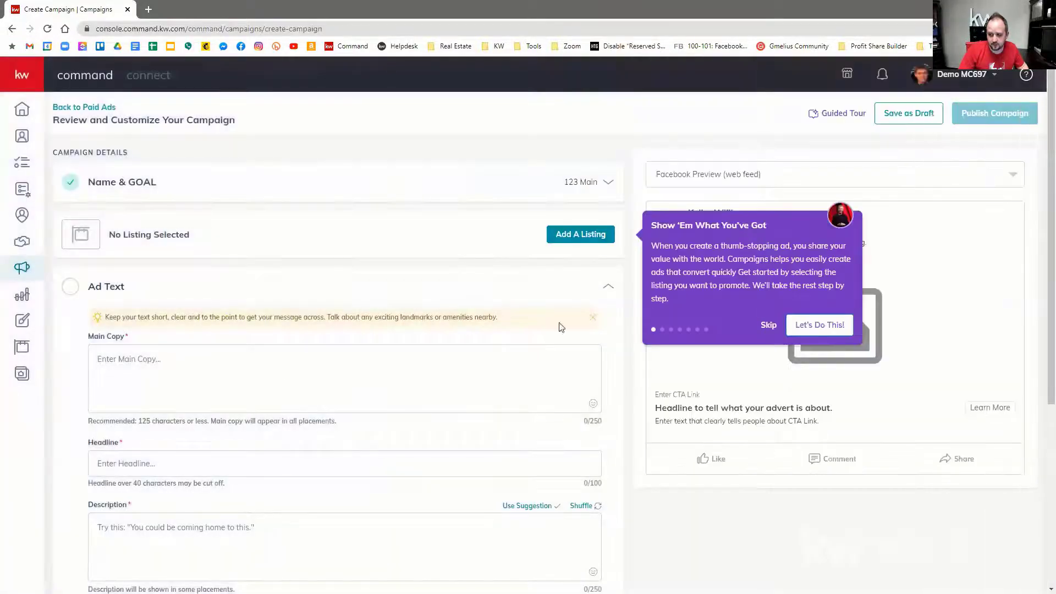
{"action": "scroll", "coordinate": [212, 358], "scroll_direction": "down", "scroll_amount": 5}
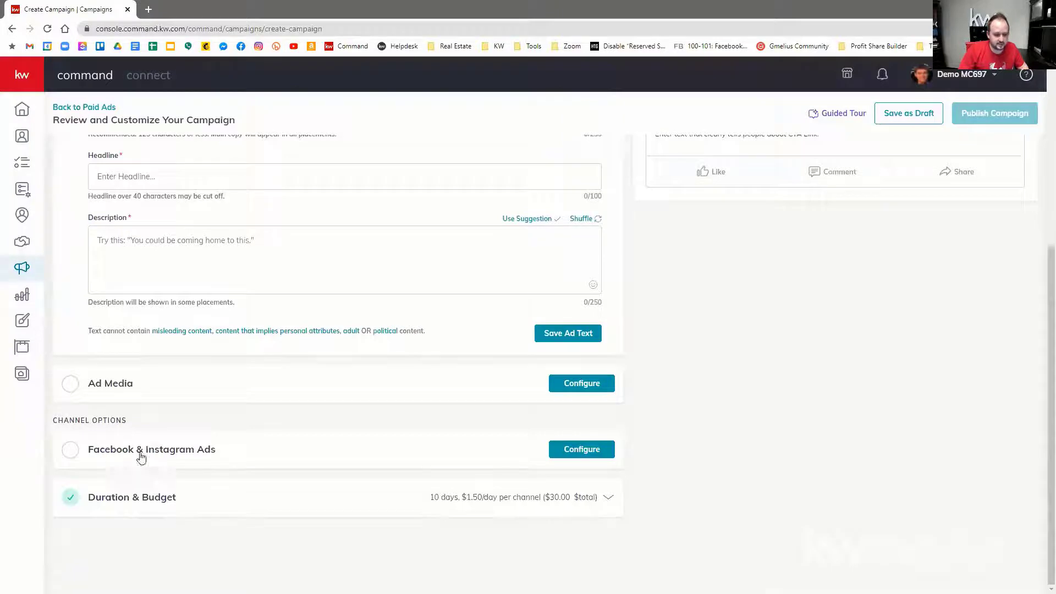
{"action": "left_click", "coordinate": [566, 448]}
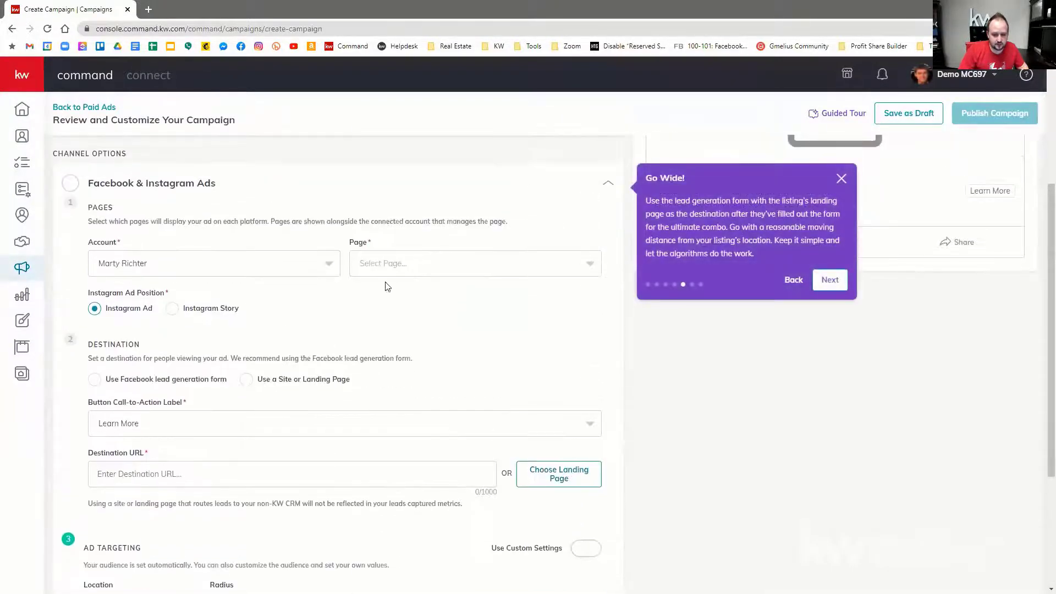
{"action": "left_click", "coordinate": [388, 265]}
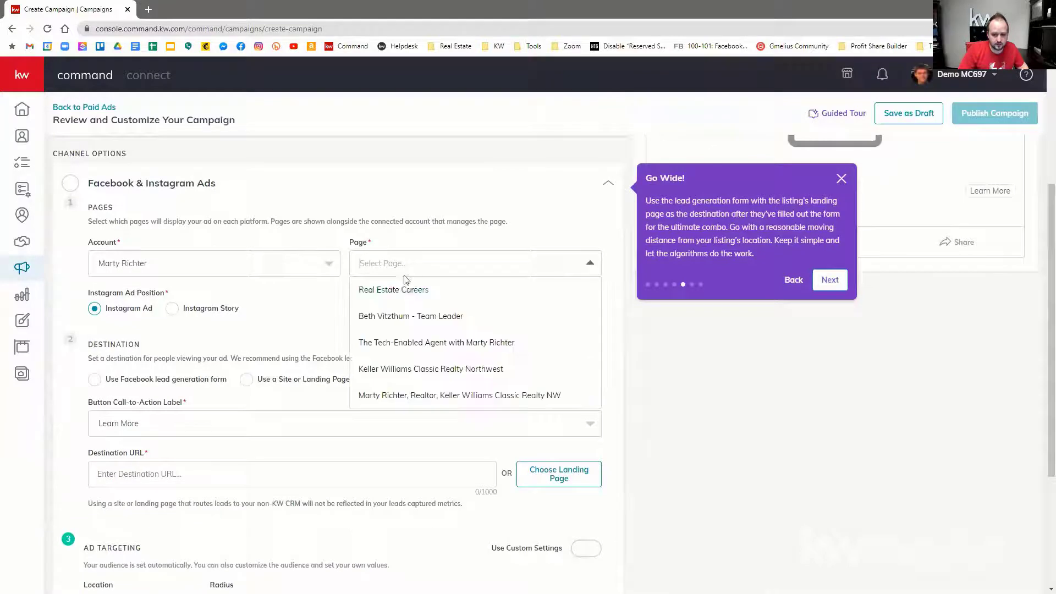
{"action": "left_click", "coordinate": [391, 395]}
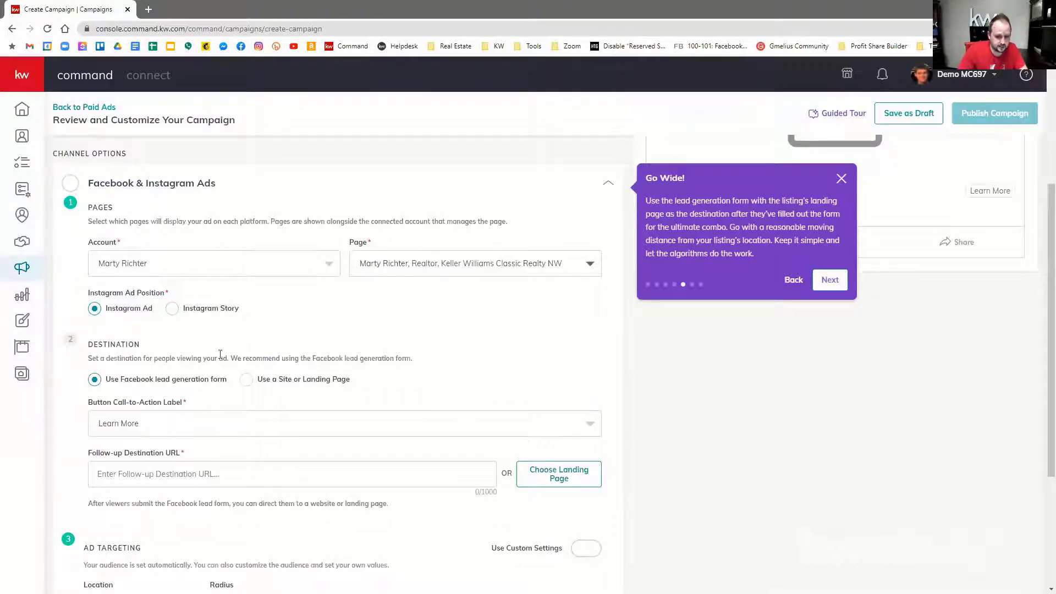
{"action": "scroll", "coordinate": [165, 389], "scroll_direction": "down", "scroll_amount": 3}
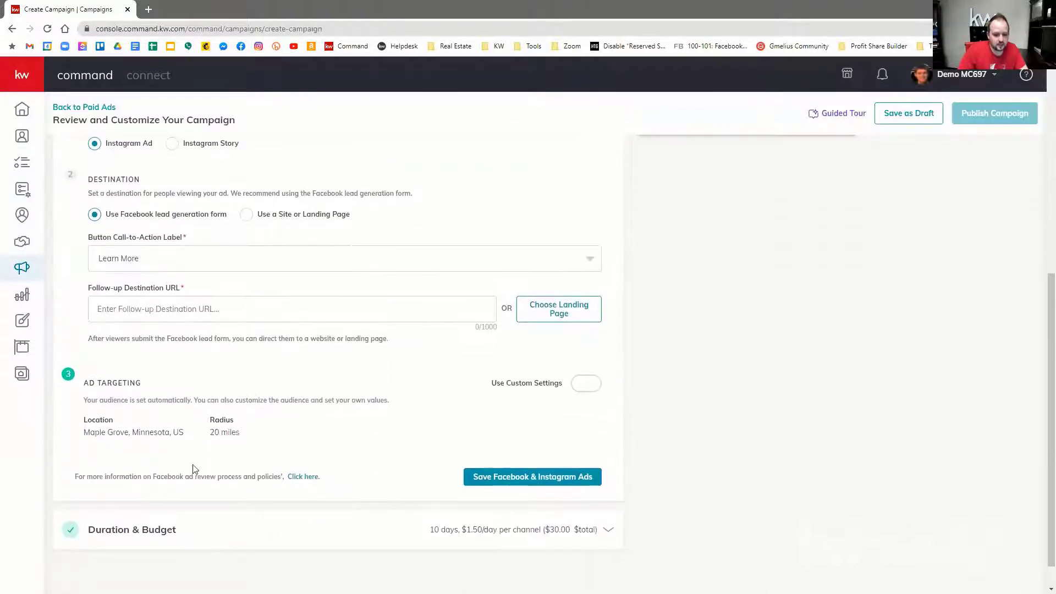
{"action": "left_click", "coordinate": [126, 532]}
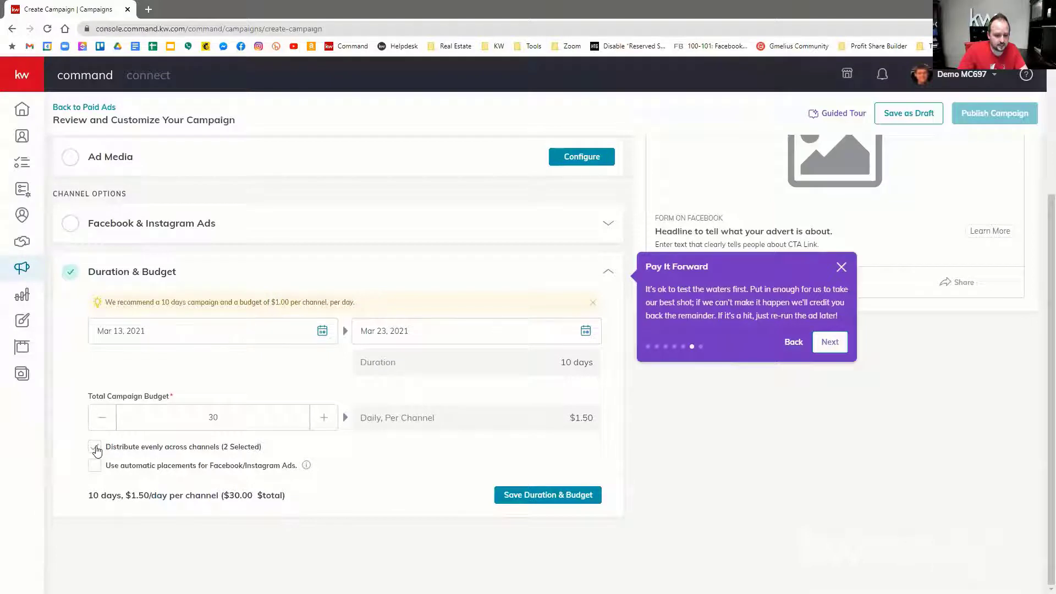
Step: Distribute the $30 budget evenly and use automatic placements, Facebook and Instagram each up to $1.50 daily
{"action": "left_click", "coordinate": [96, 448]}
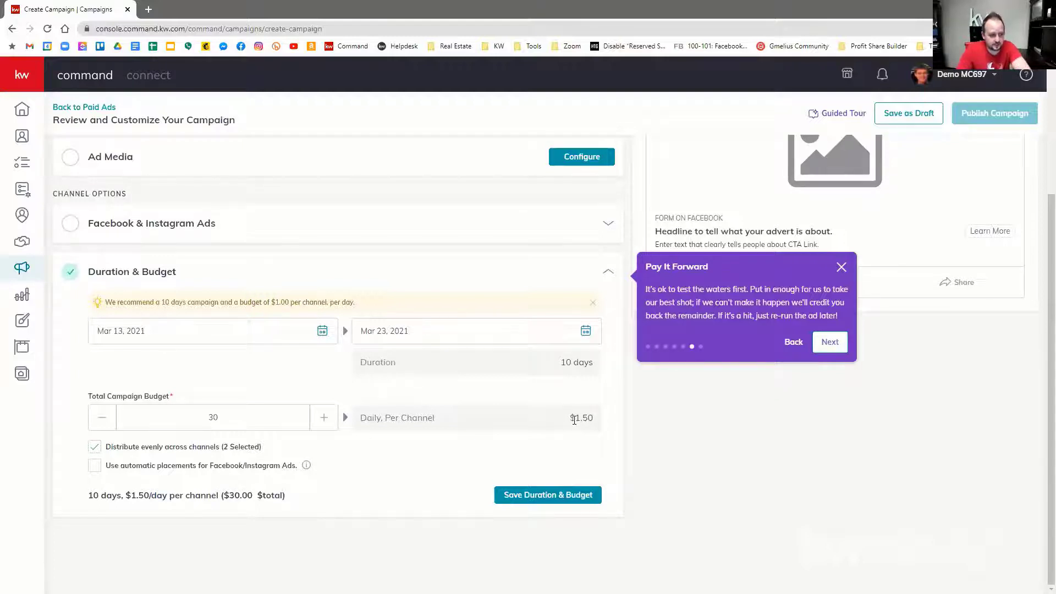
{"action": "left_click", "coordinate": [95, 465]}
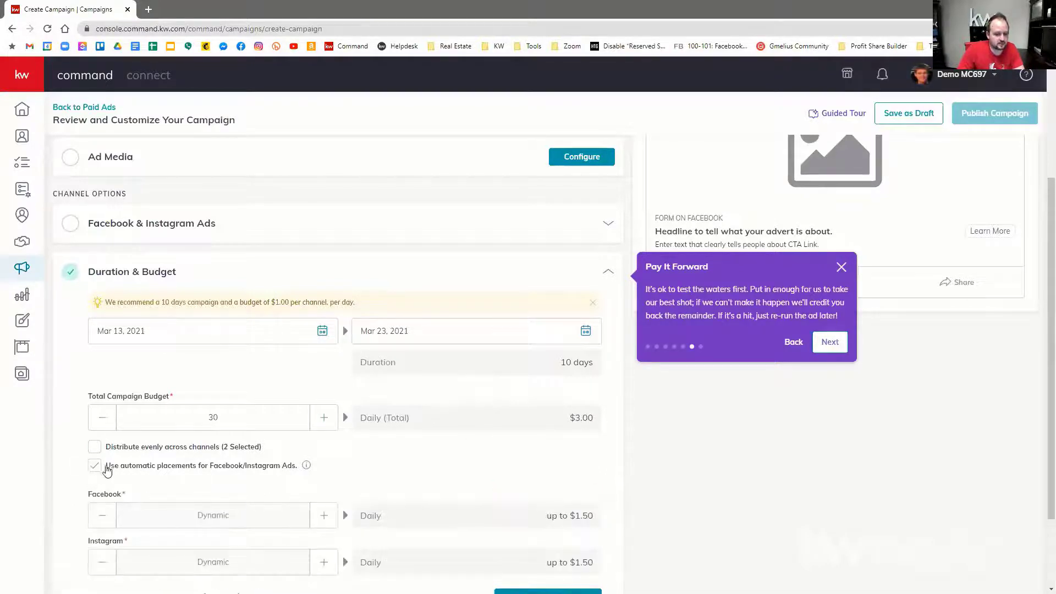
{"action": "scroll", "coordinate": [149, 448], "scroll_direction": "down", "scroll_amount": 1}
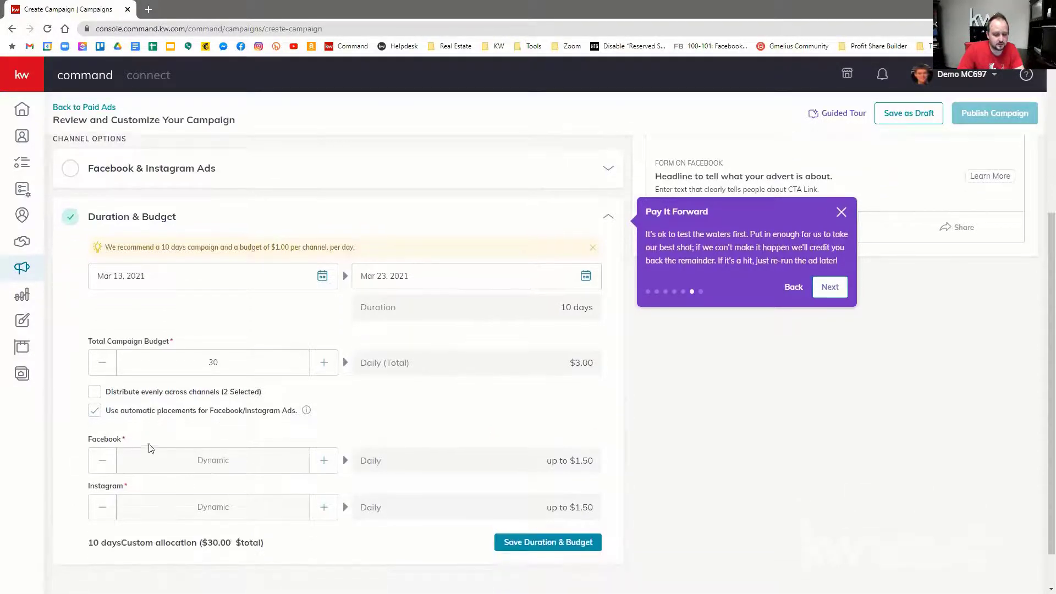
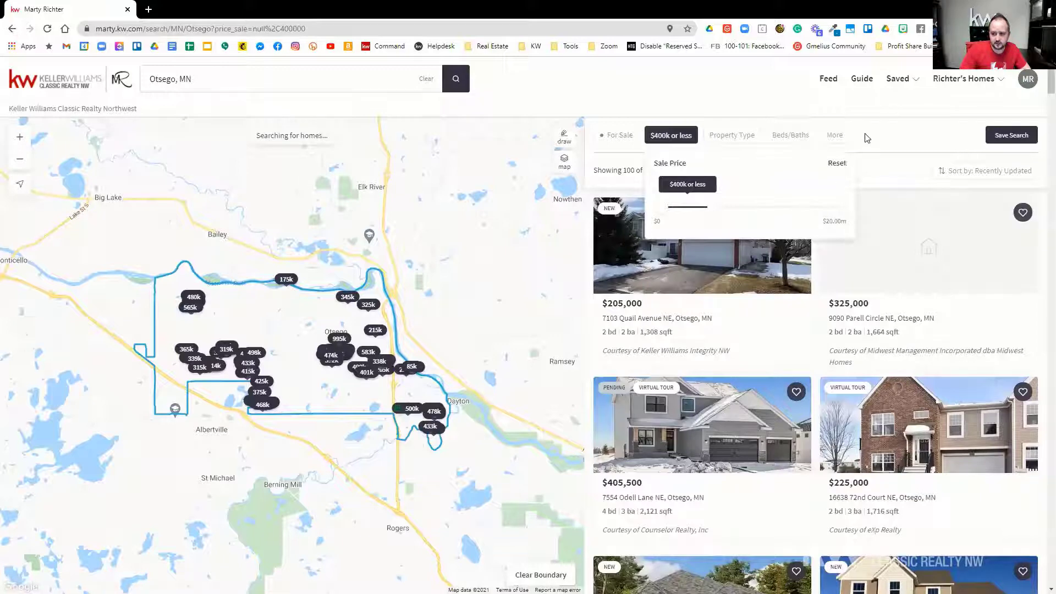
Step: Apply the price filter and limit the Otsego search to Houses only
{"action": "left_click", "coordinate": [864, 144]}
{"action": "left_click", "coordinate": [748, 139]}
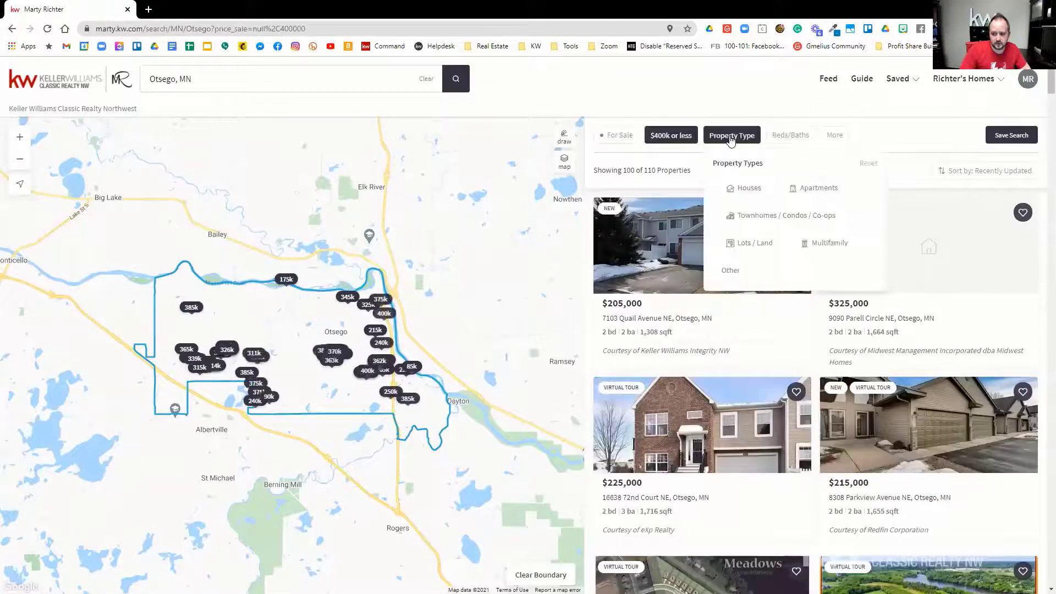
{"action": "left_click", "coordinate": [744, 188]}
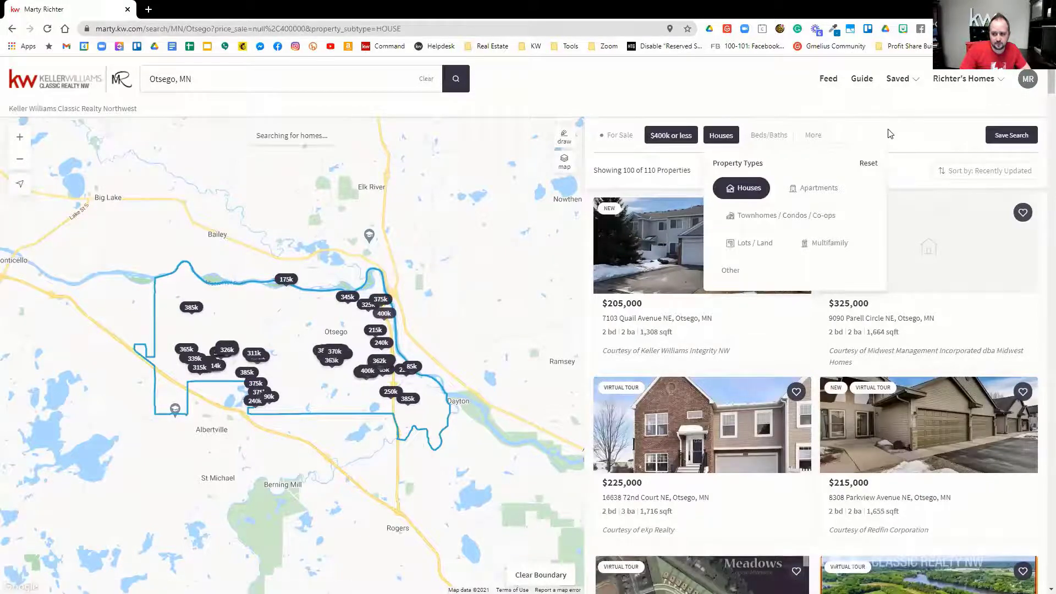
{"action": "left_click", "coordinate": [867, 135]}
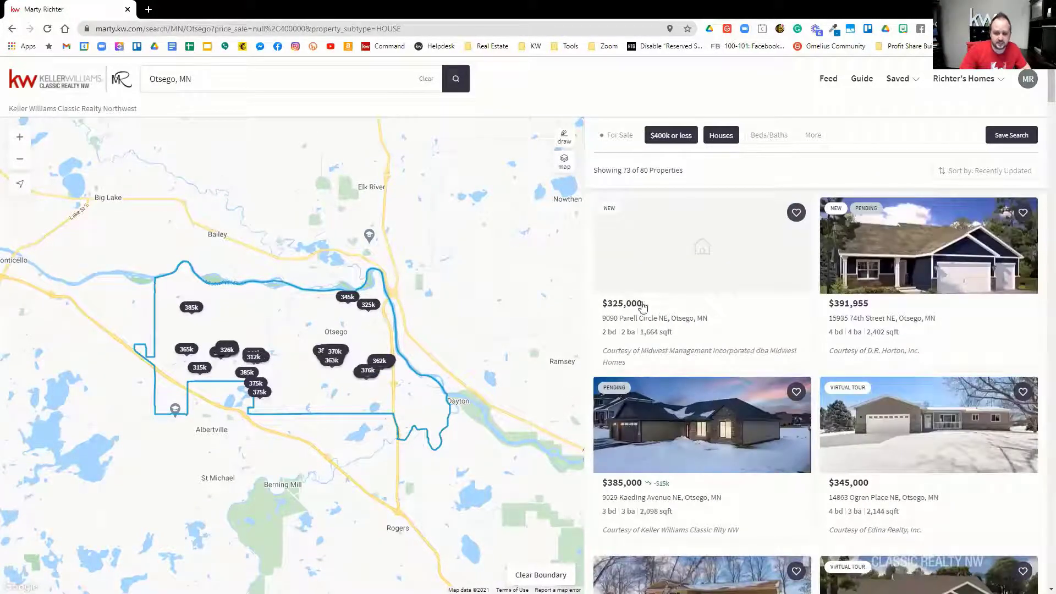
Step: Copy the filtered Otsego houses search page URL from the address bar
{"action": "left_click", "coordinate": [173, 31]}
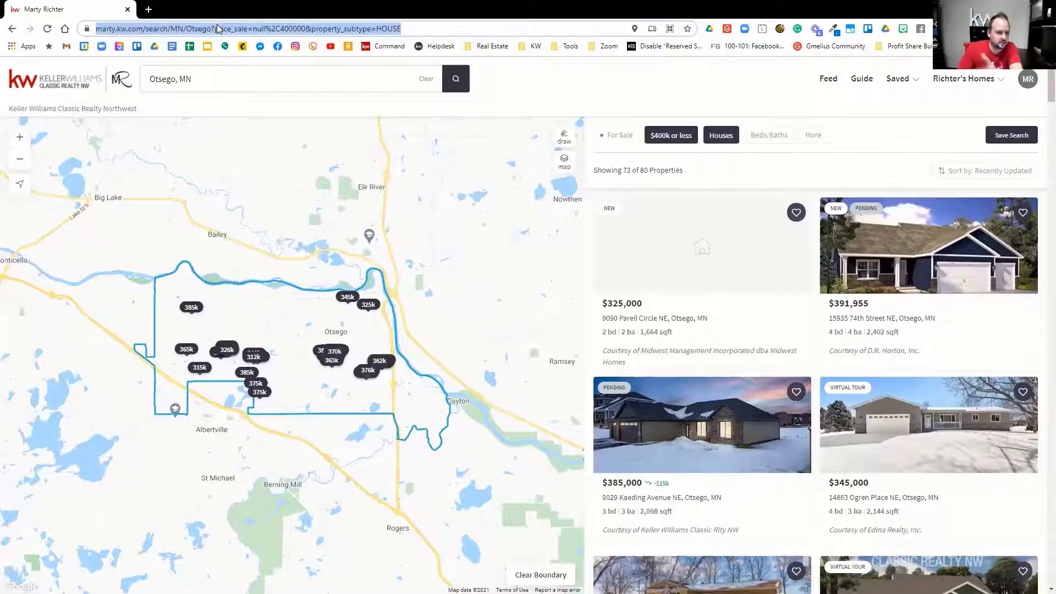
{"action": "right_click", "coordinate": [284, 29]}
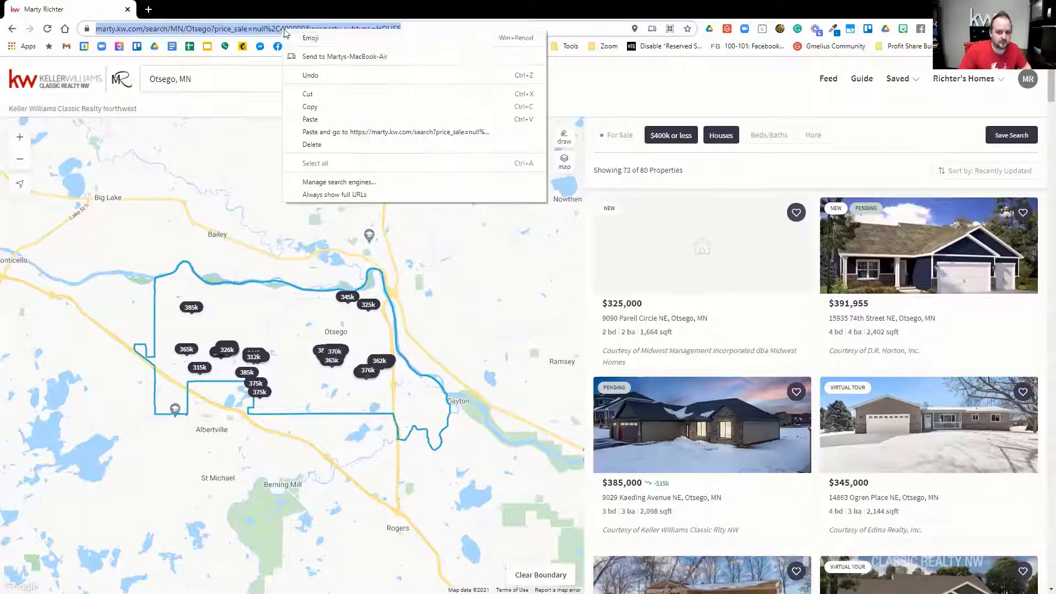
{"action": "left_click", "coordinate": [310, 106]}
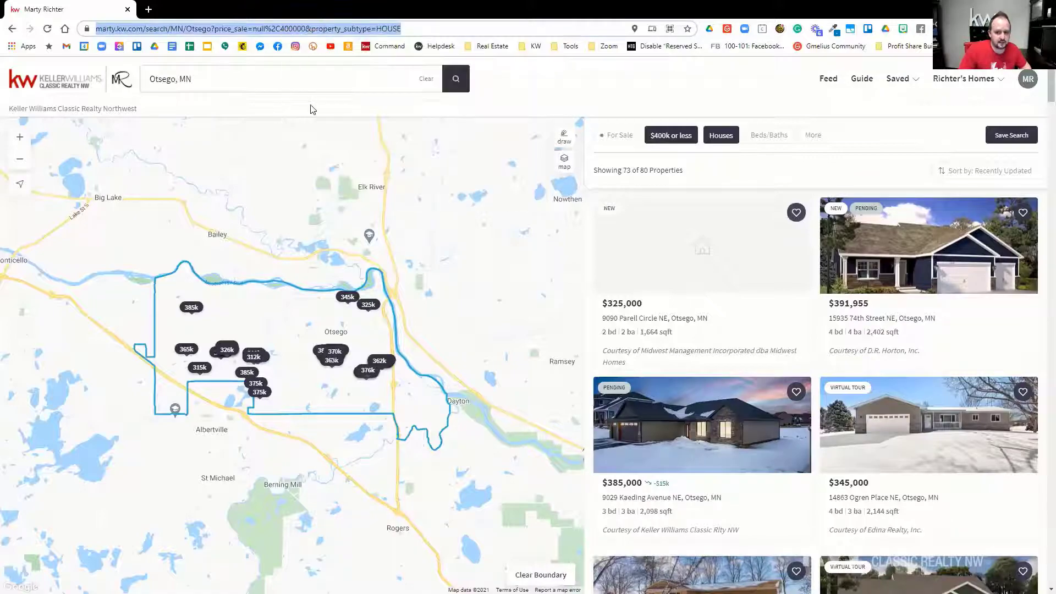
Step: Paste the Otsego houses search link into the Follow-up Destination URL, keeping the current ad page
{"action": "key", "text": "alt+Tab"}
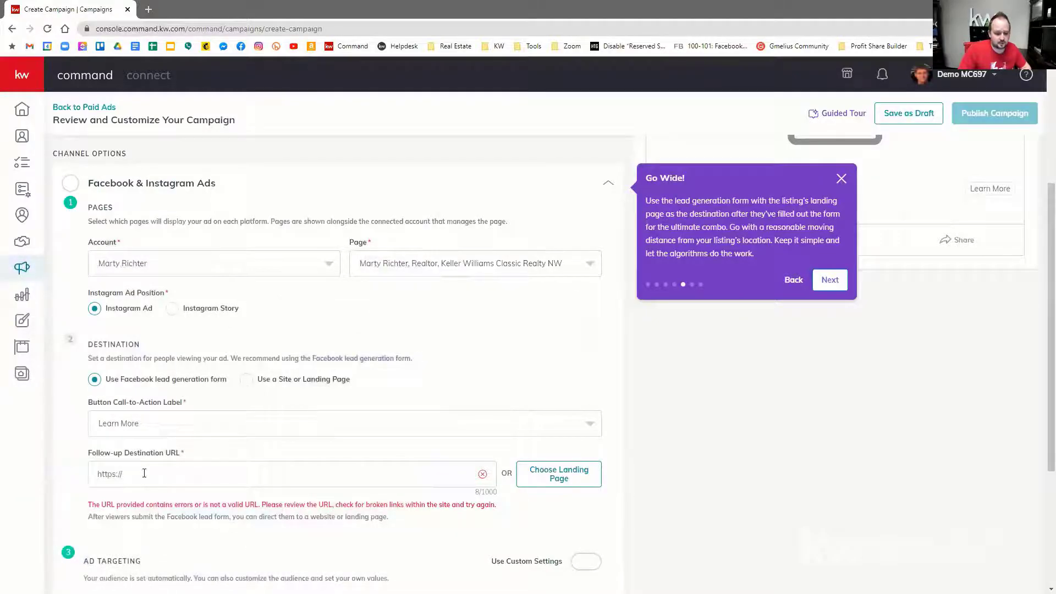
{"action": "left_click_drag", "start_coordinate": [143, 472], "coordinate": [27, 469]}
{"action": "key", "text": "ctrl+v"}
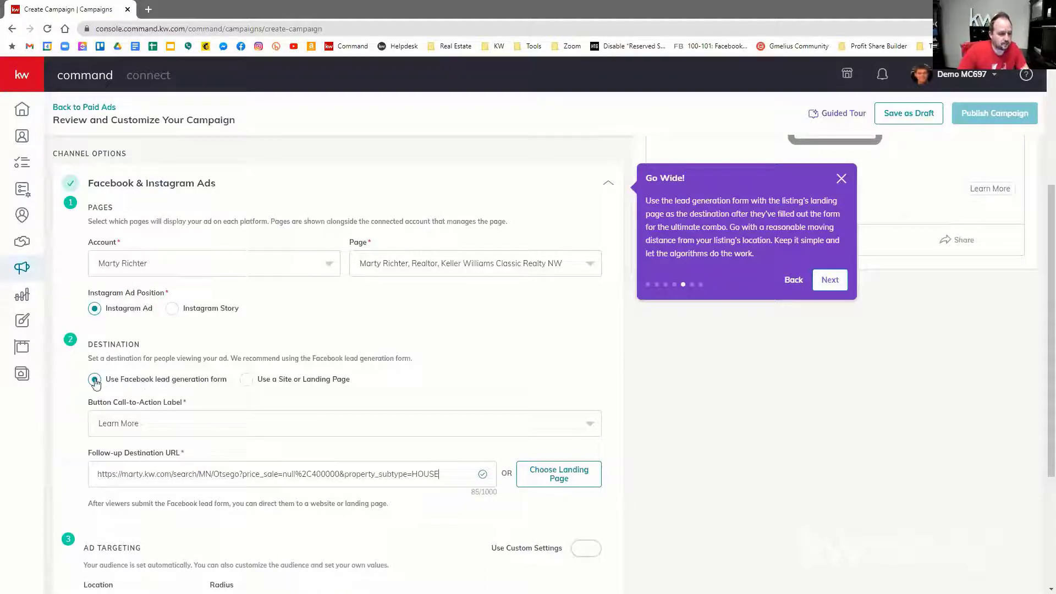
{"action": "left_click", "coordinate": [391, 269]}
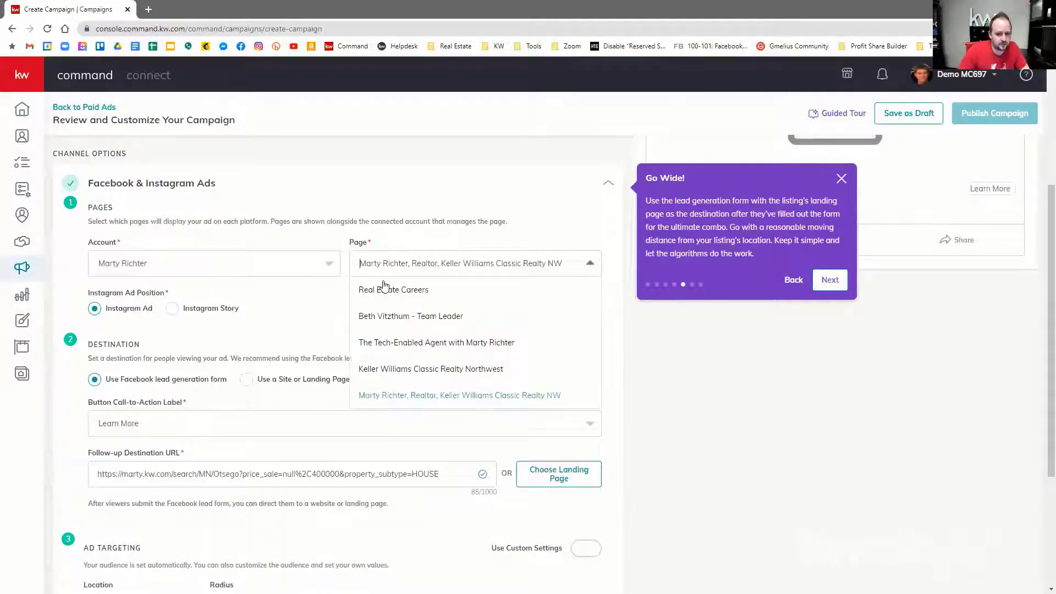
{"action": "left_click", "coordinate": [389, 396]}
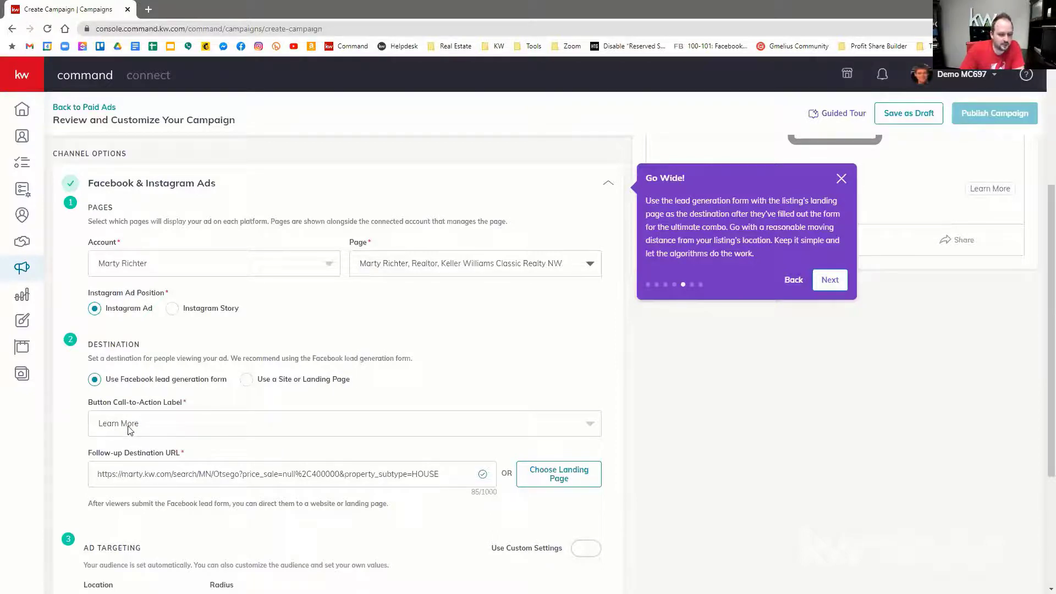
{"action": "left_click_drag", "start_coordinate": [93, 474], "coordinate": [464, 479]}
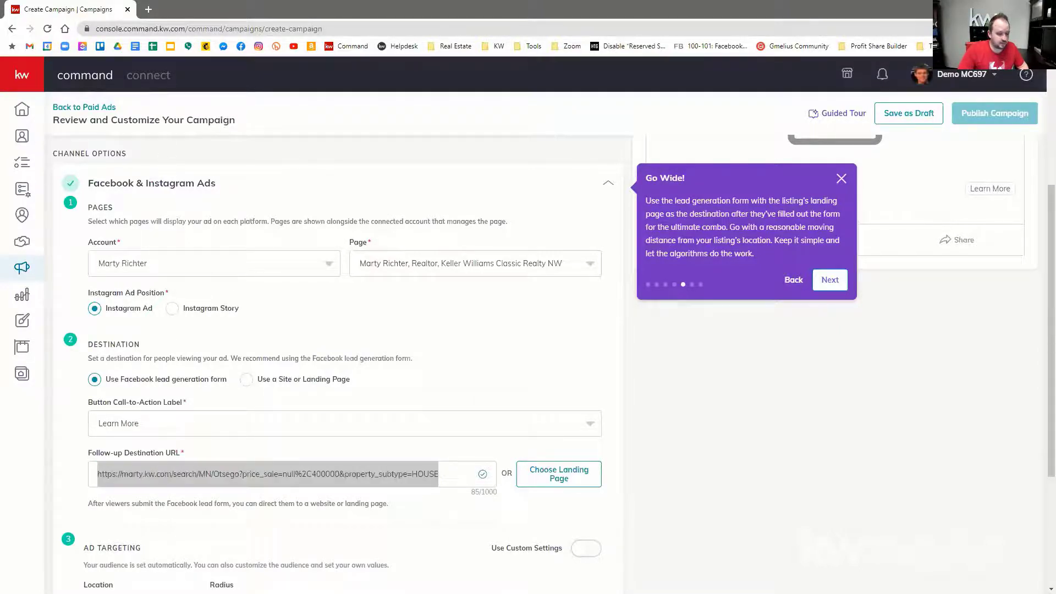
{"action": "key", "text": "alt+Tab"}
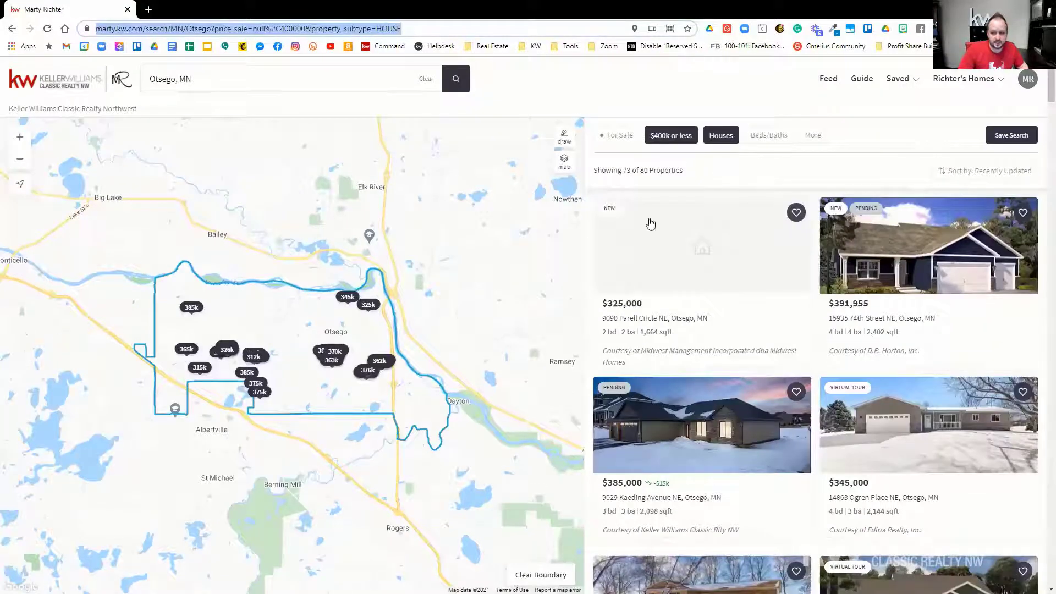
Step: Add the Price Reduced filter to the Otsego search, then maximize the Keller Mortgage portal window
{"action": "left_click", "coordinate": [813, 136]}
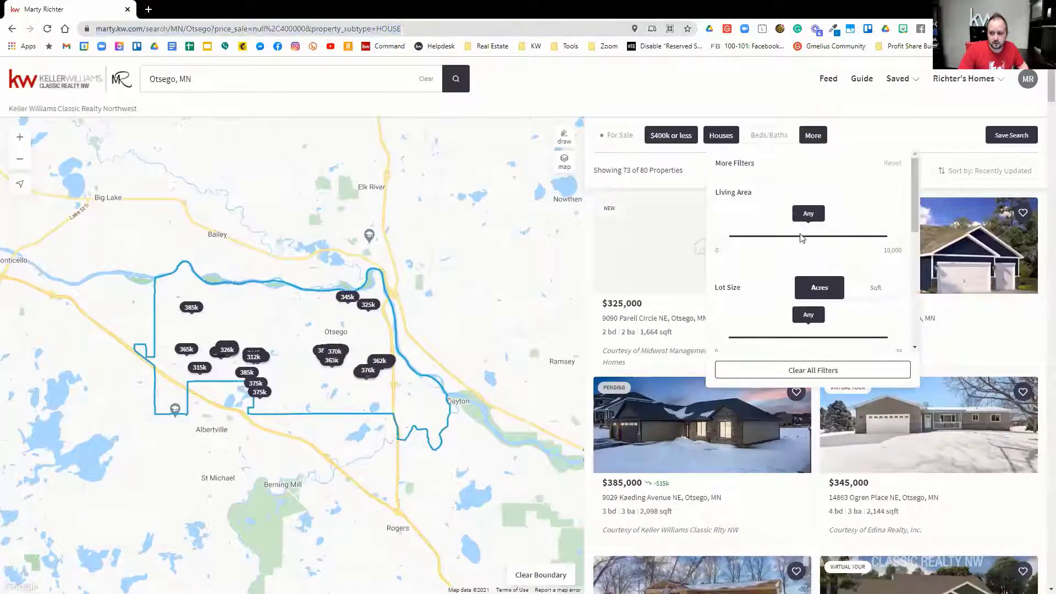
{"action": "scroll", "coordinate": [801, 259], "scroll_direction": "down", "scroll_amount": 3}
{"action": "scroll", "coordinate": [782, 280], "scroll_direction": "down", "scroll_amount": 2}
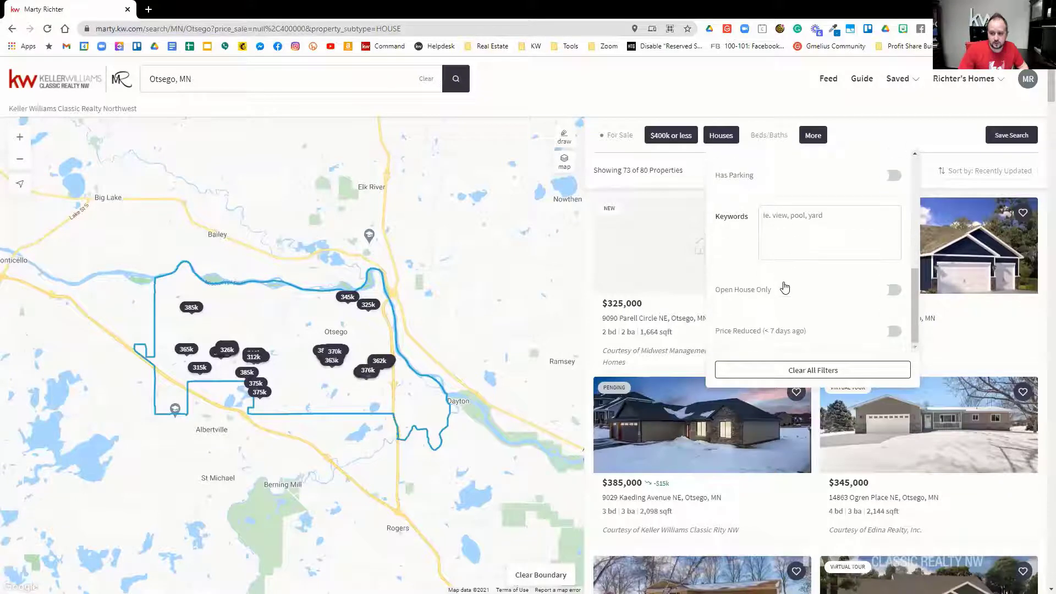
{"action": "left_click", "coordinate": [894, 331]}
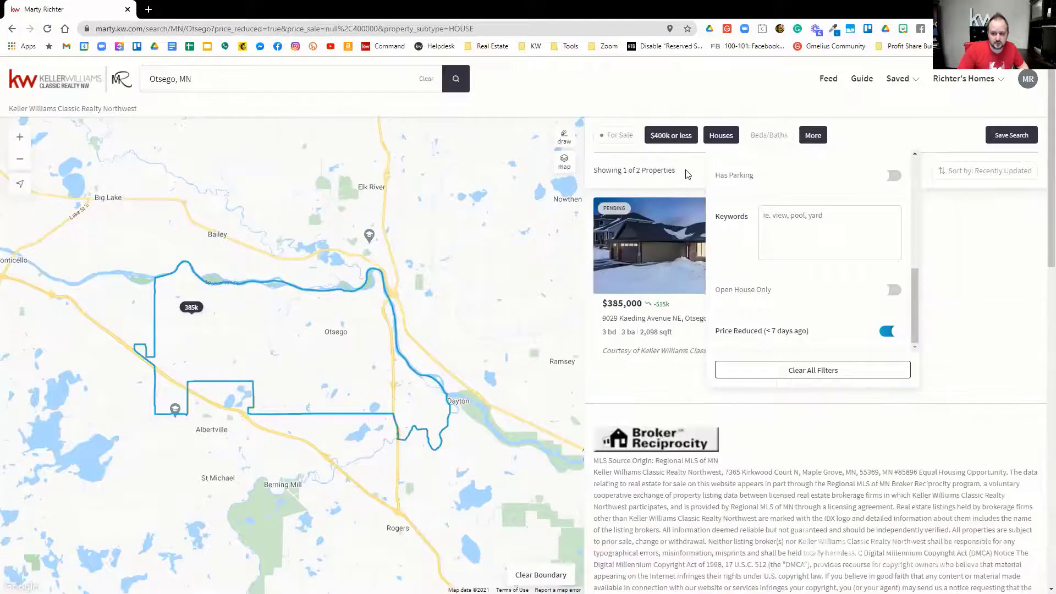
{"action": "left_click", "coordinate": [685, 167]}
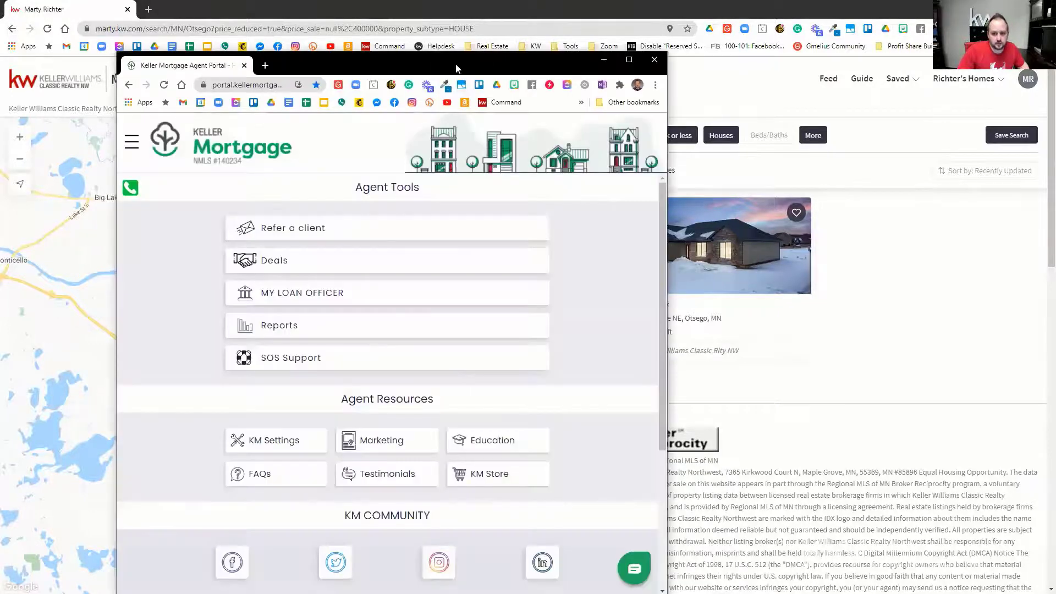
{"action": "double_click", "coordinate": [456, 65]}
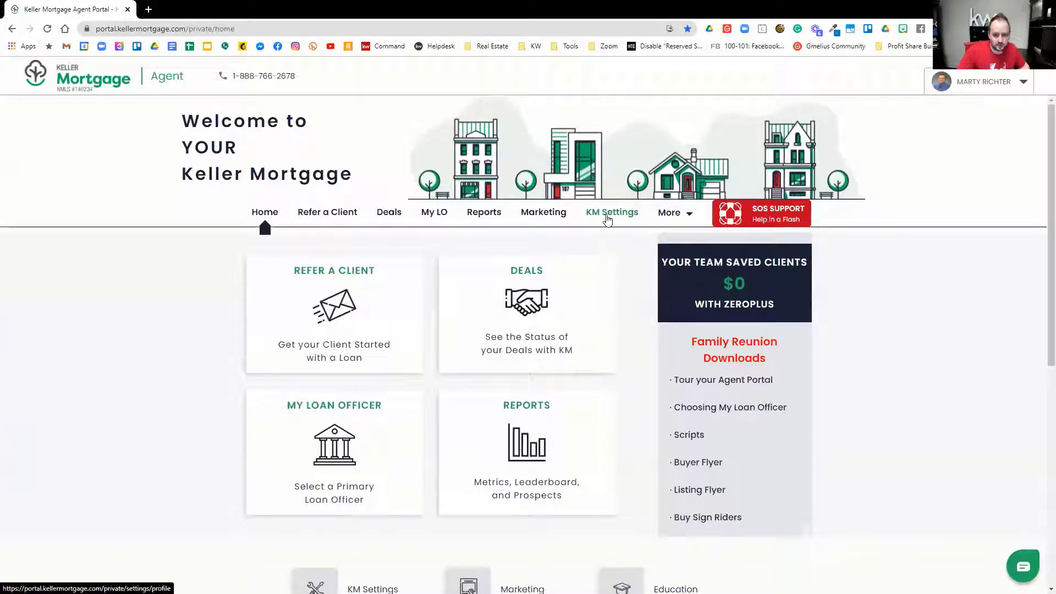
Step: Copy the My Personal KM Link from KM Settings and open a new browser tab
{"action": "left_click", "coordinate": [607, 218]}
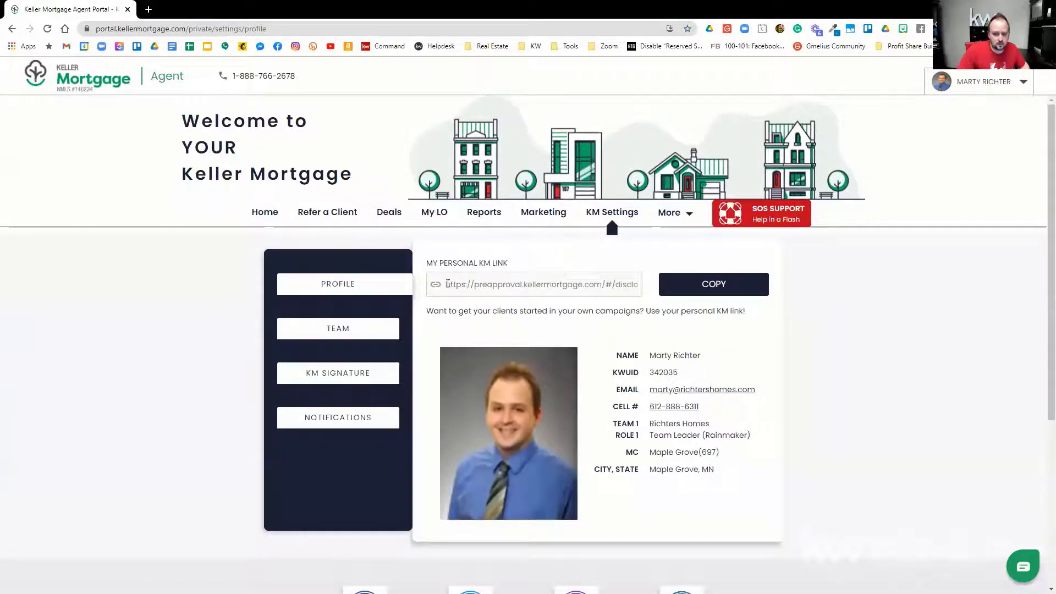
{"action": "left_click_drag", "start_coordinate": [448, 284], "coordinate": [644, 274]}
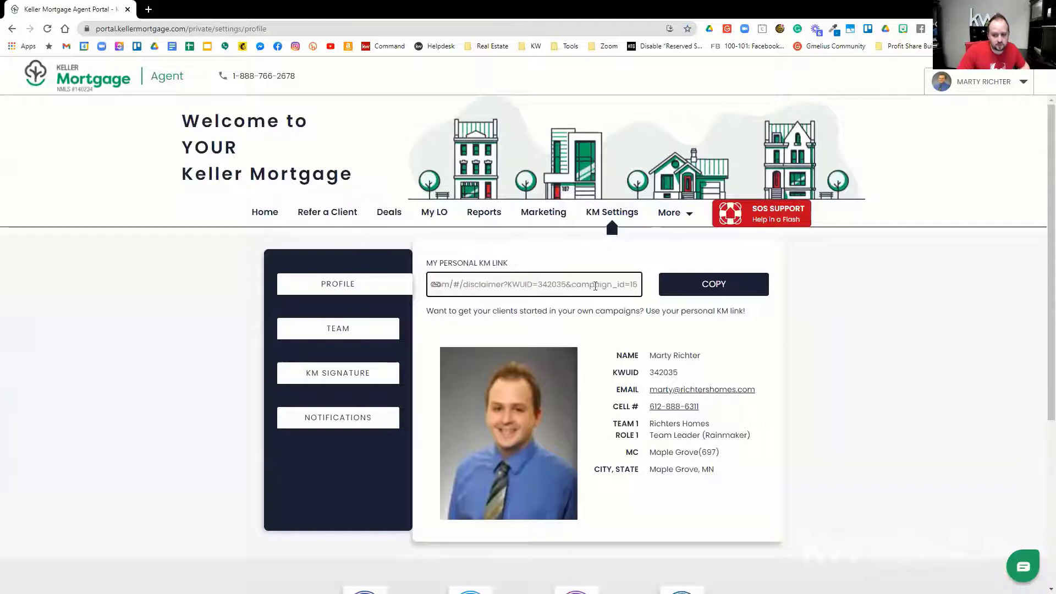
{"action": "left_click", "coordinate": [702, 286]}
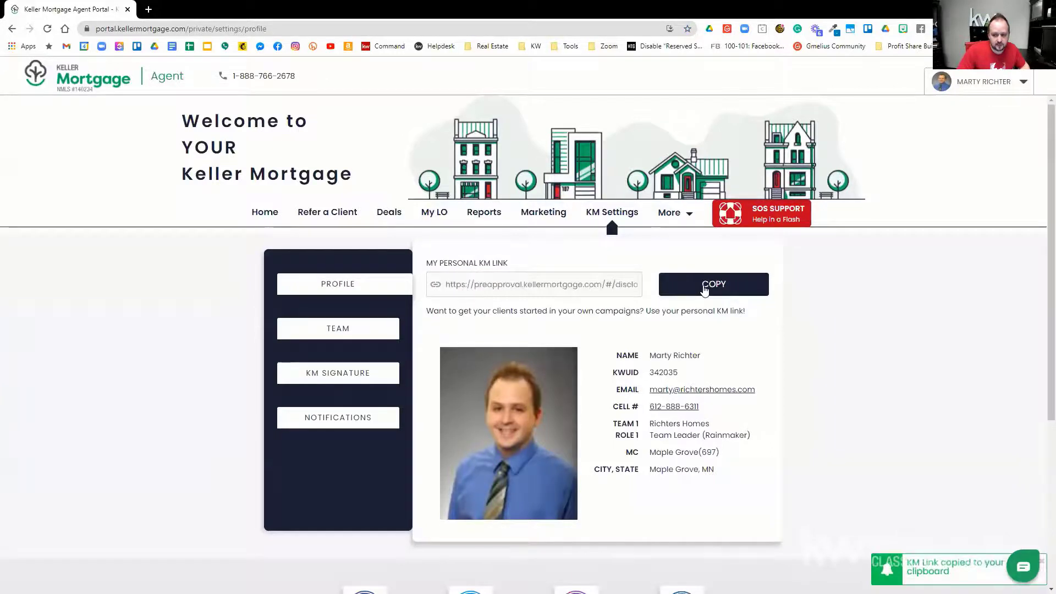
{"action": "left_click", "coordinate": [148, 9]}
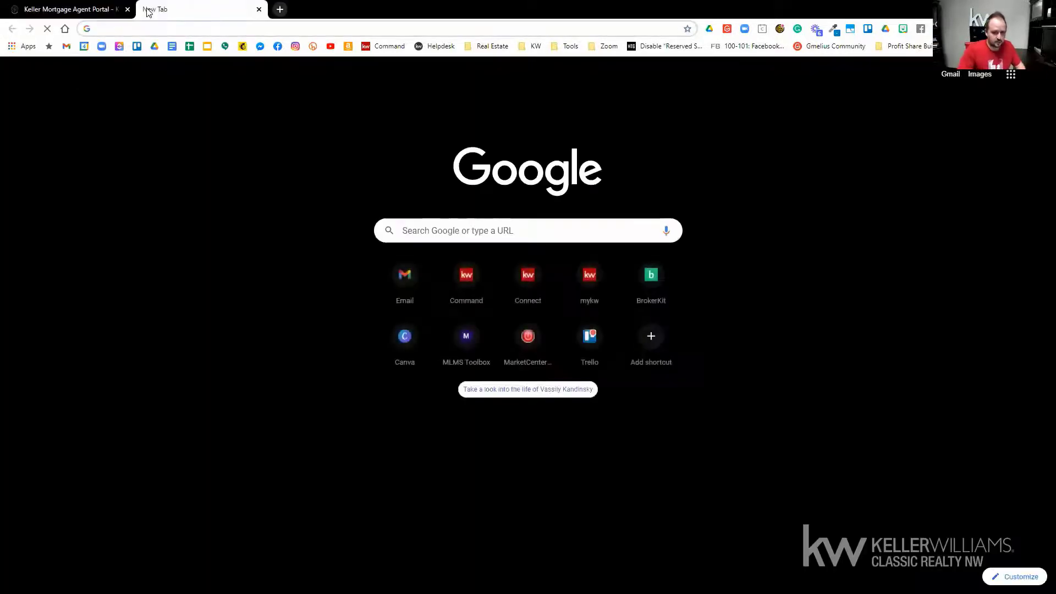
Step: Open the KM pre-approval link and answer: buy a home, single family home, primary residence
{"action": "key", "text": "ctrl+v"}
{"action": "key", "text": "Return"}
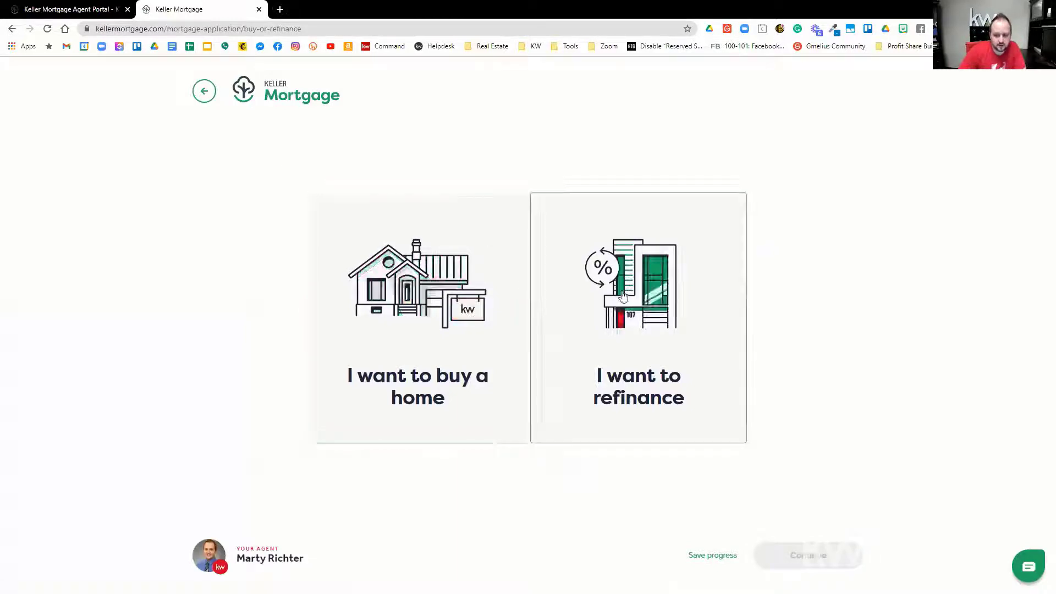
{"action": "left_click", "coordinate": [415, 299]}
{"action": "left_click", "coordinate": [817, 553]}
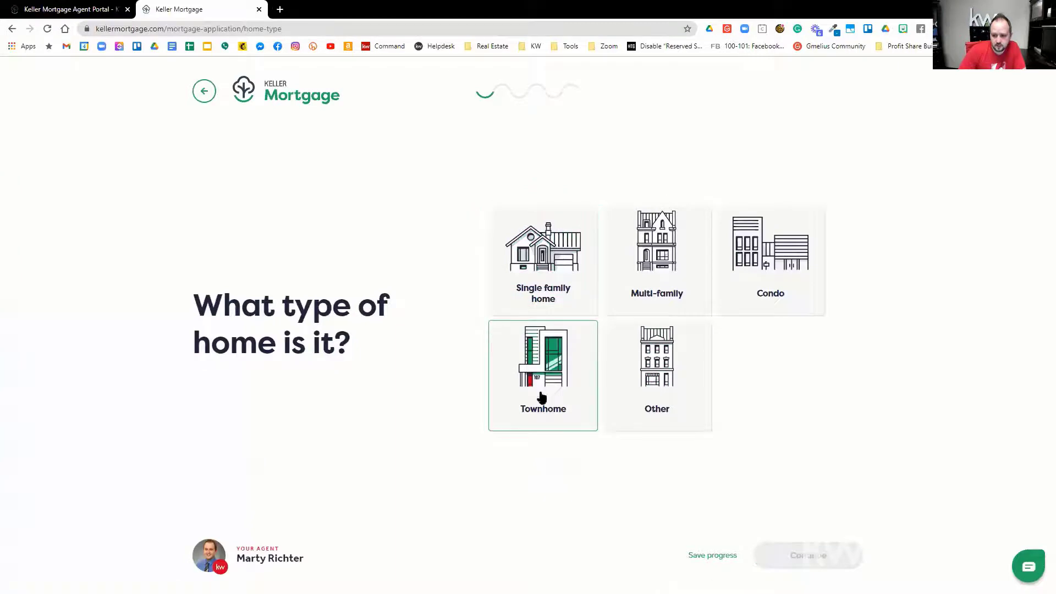
{"action": "left_click", "coordinate": [567, 297]}
{"action": "left_click", "coordinate": [828, 565]}
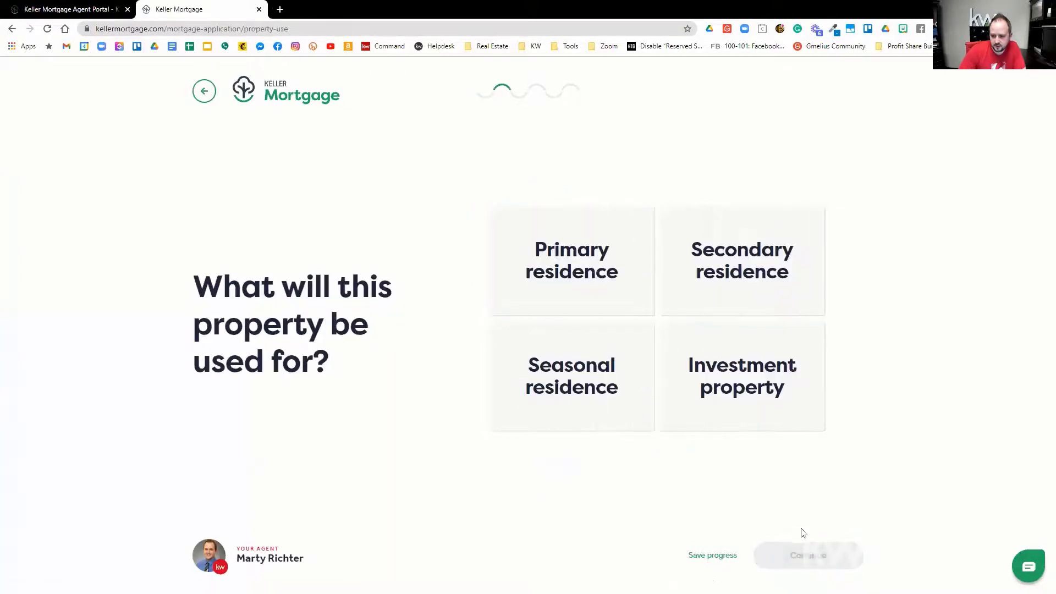
{"action": "left_click", "coordinate": [610, 274]}
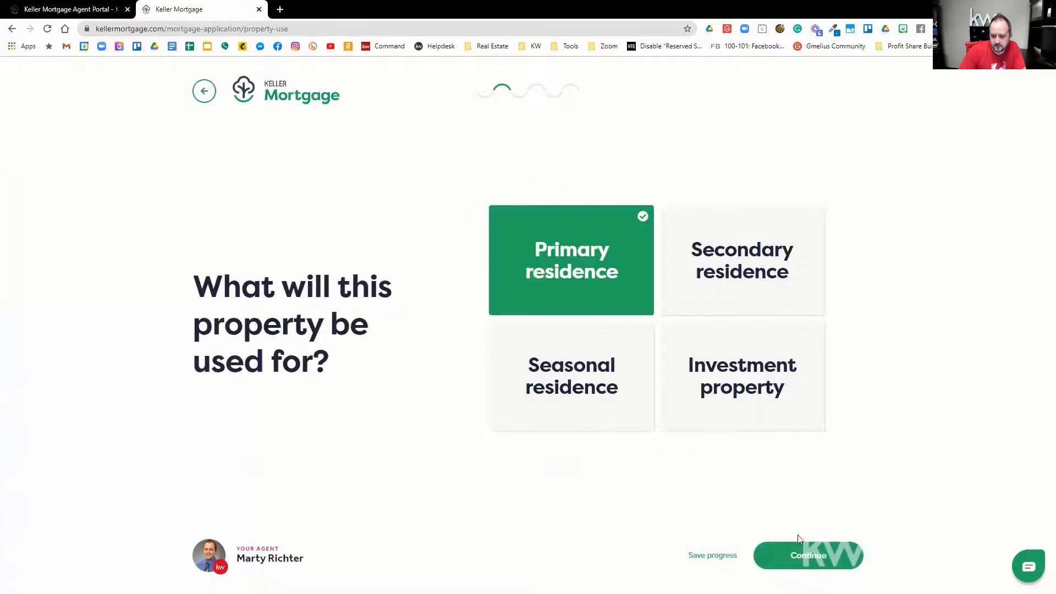
{"action": "left_click", "coordinate": [806, 558]}
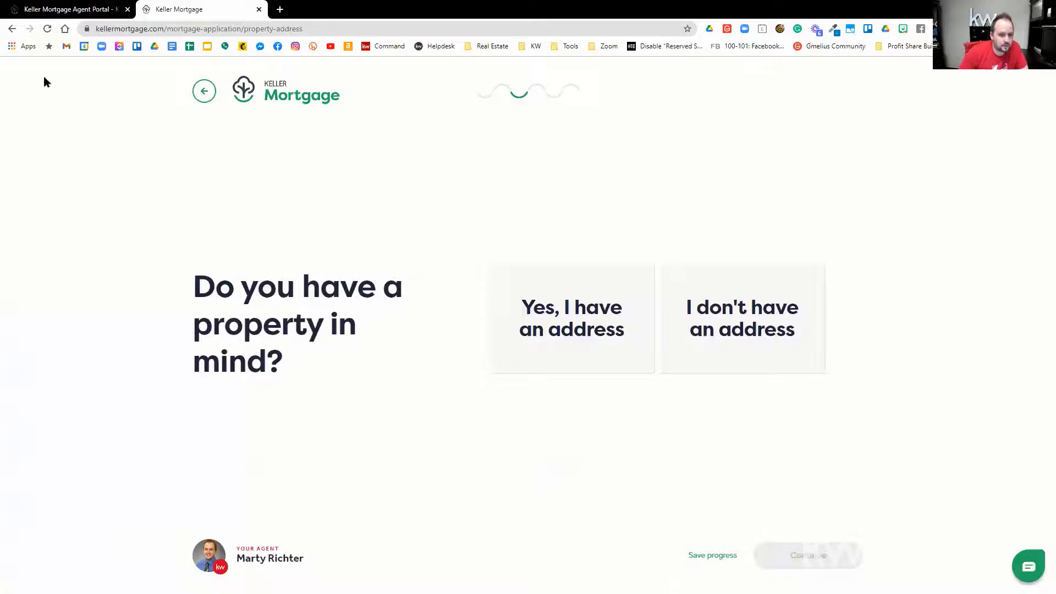
Step: Recopy the personal KM link and replace the campaign's Follow-up Destination URL with it
{"action": "left_click", "coordinate": [96, 8]}
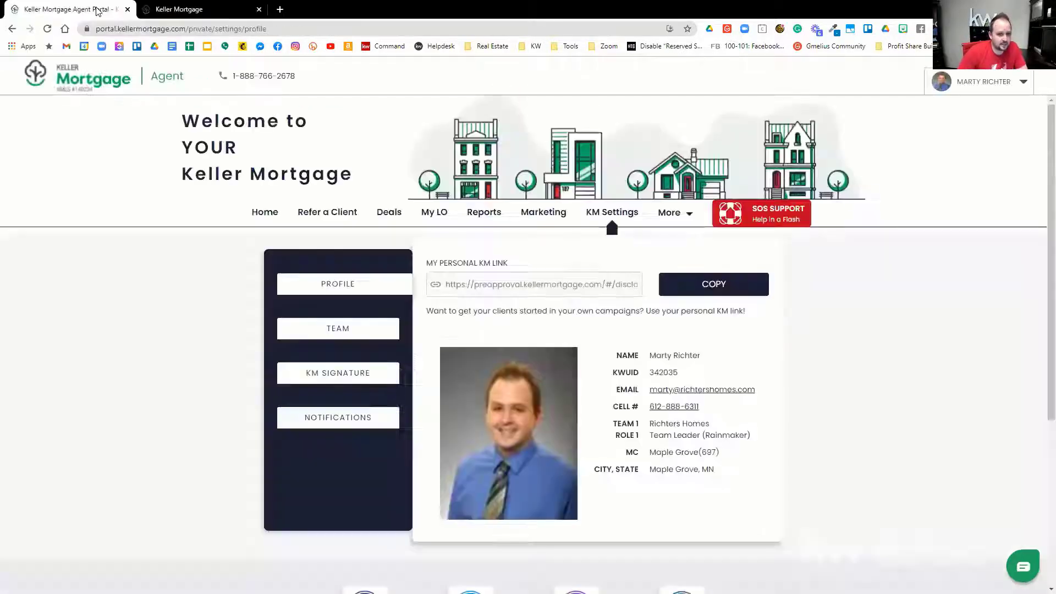
{"action": "left_click", "coordinate": [703, 291]}
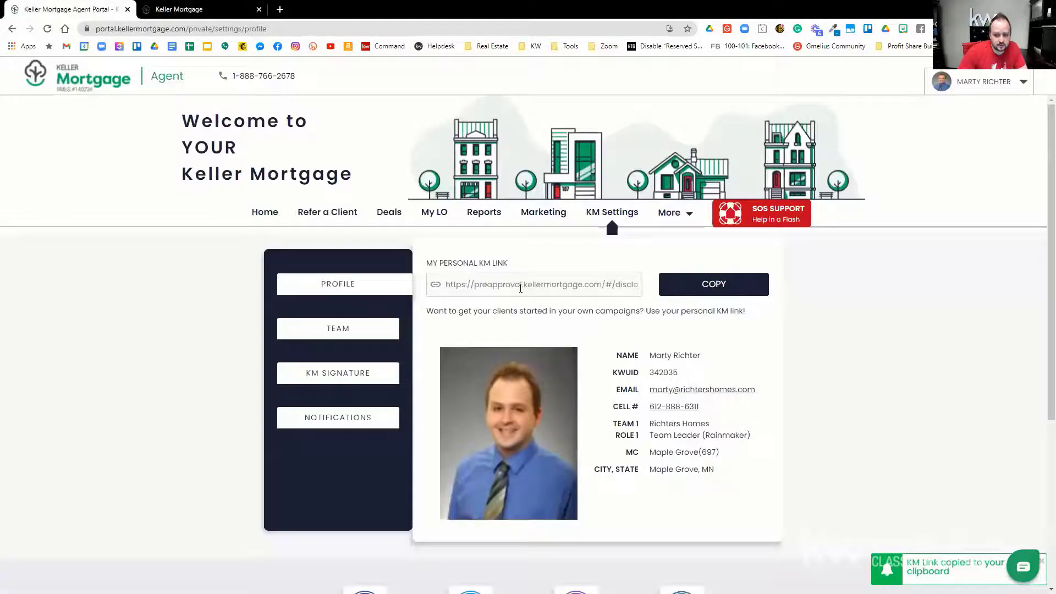
{"action": "key", "text": "alt+Tab"}
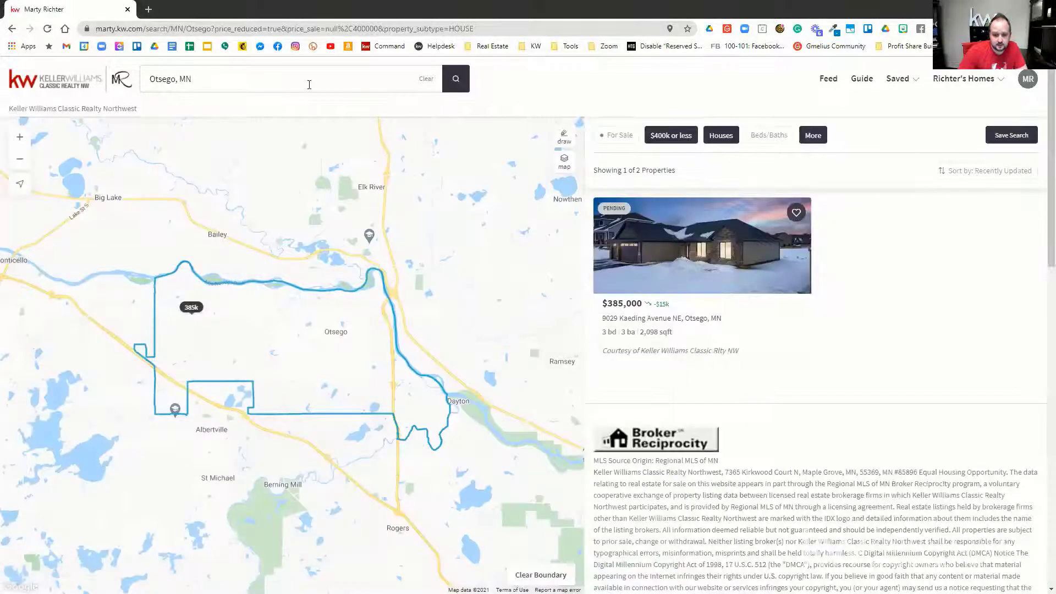
{"action": "key", "text": "alt+Tab"}
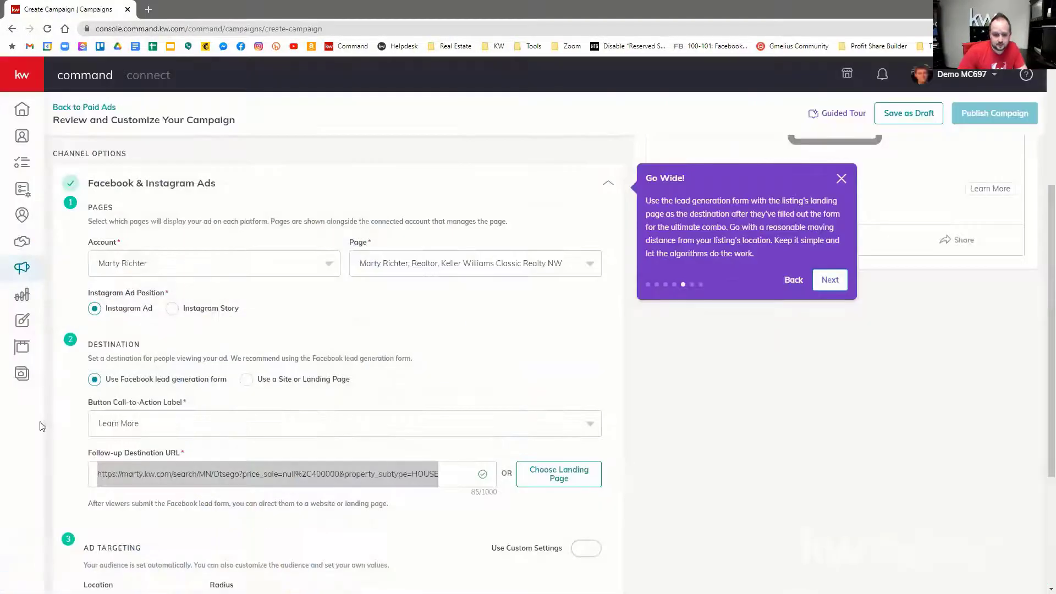
{"action": "triple_click", "coordinate": [145, 471]}
{"action": "key", "text": "ctrl+v"}
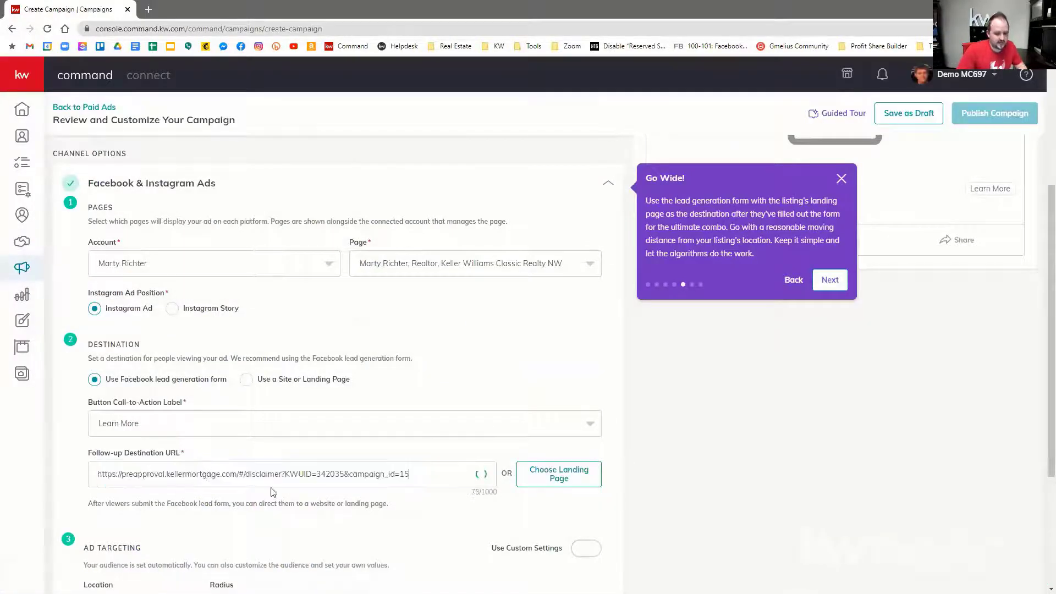
{"action": "scroll", "coordinate": [376, 413], "scroll_direction": "up", "scroll_amount": 1}
{"action": "scroll", "coordinate": [372, 414], "scroll_direction": "up", "scroll_amount": 3}
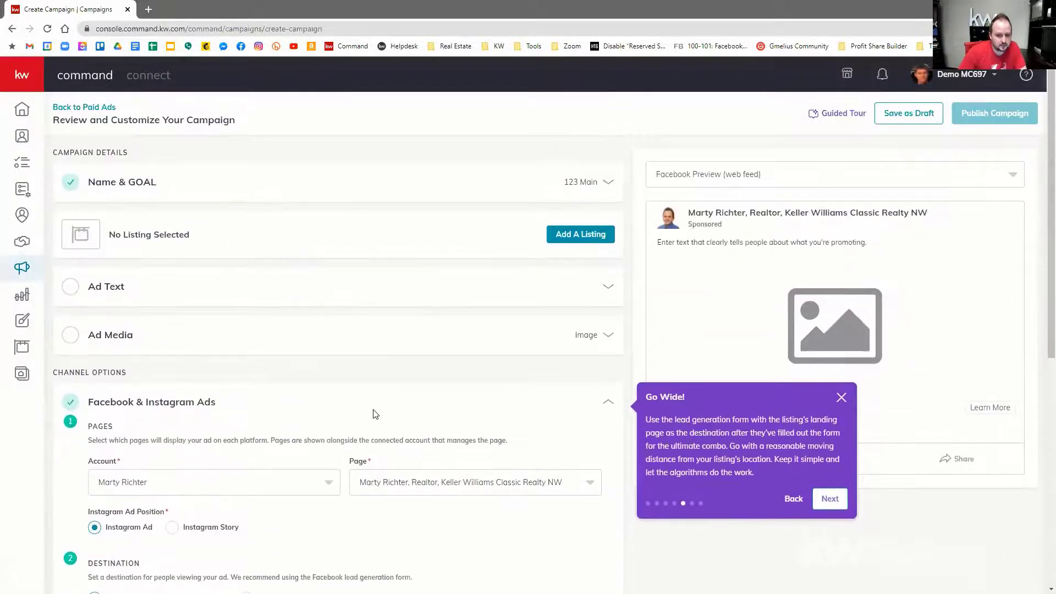